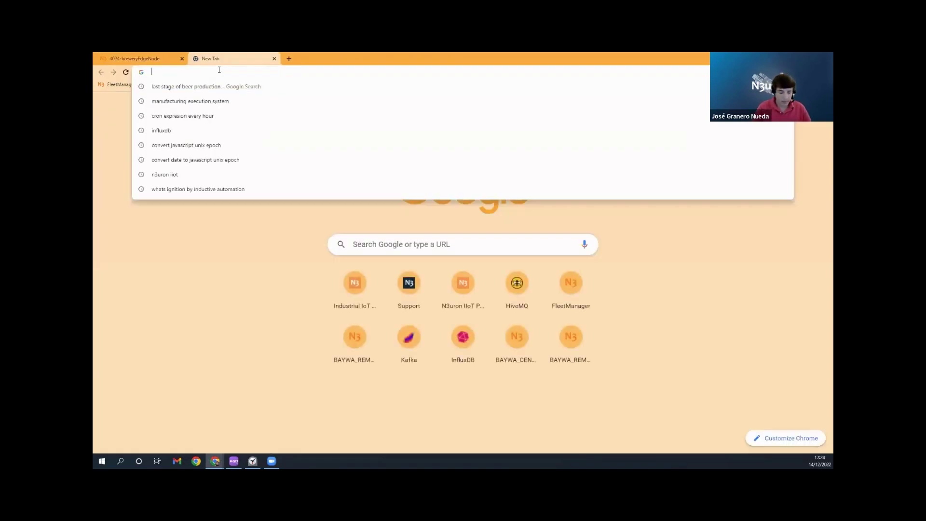
Step: Find the N3uron website and open its download page
type("n3uron")
key("Return")
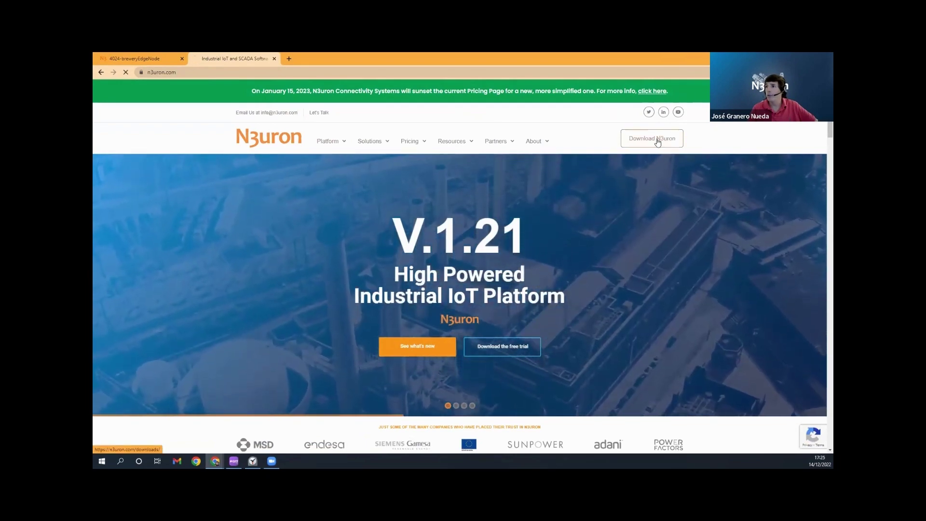
left_click(657, 142)
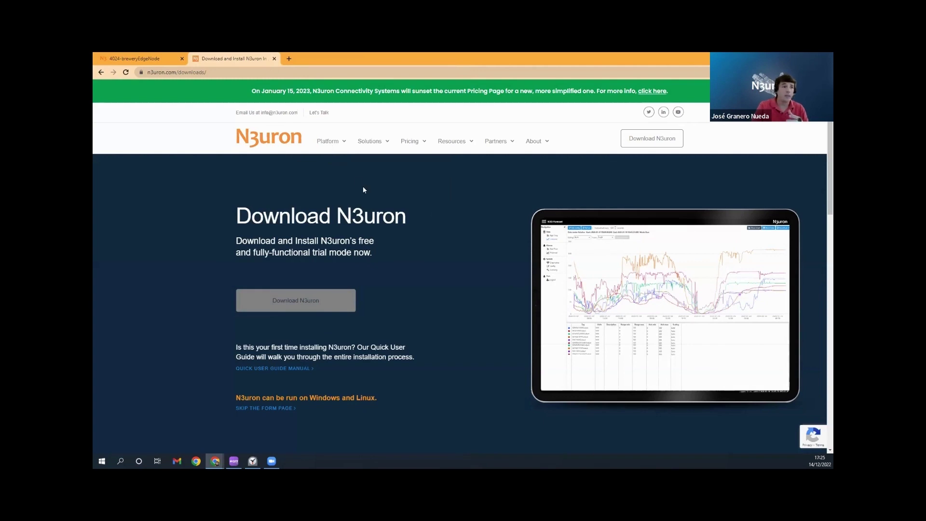
Step: Open the REMOTE_01 node at localhost:8003 and log in as admin with the account password
left_click(294, 69)
type("localhost:8003")
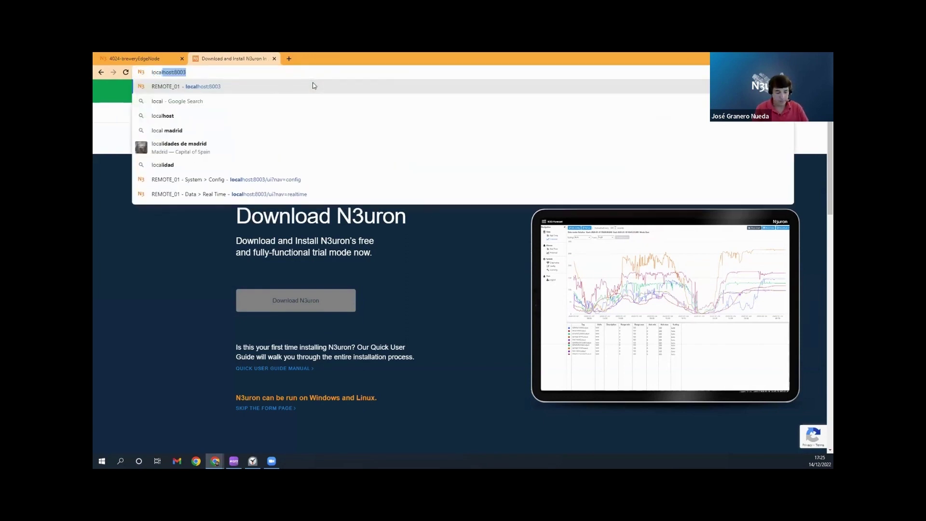
left_click(313, 86)
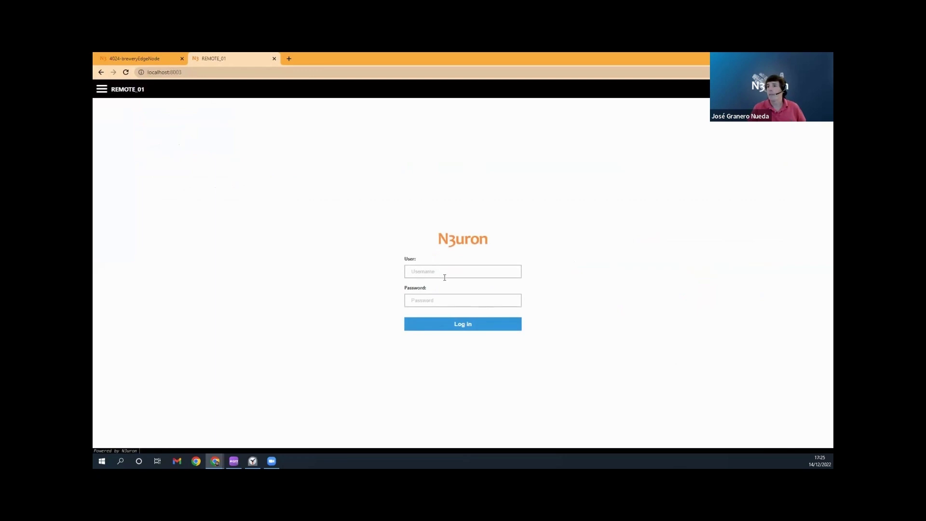
left_click(445, 278)
left_click(445, 310)
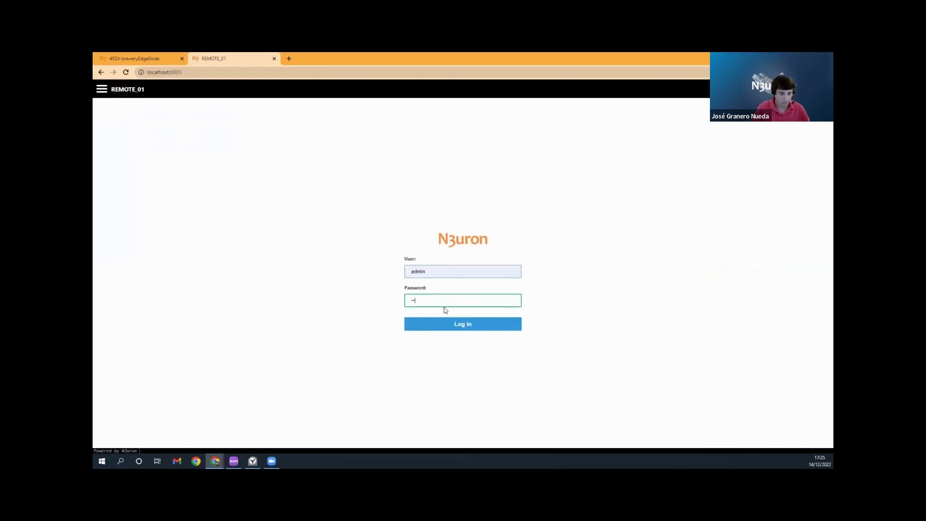
key("Return")
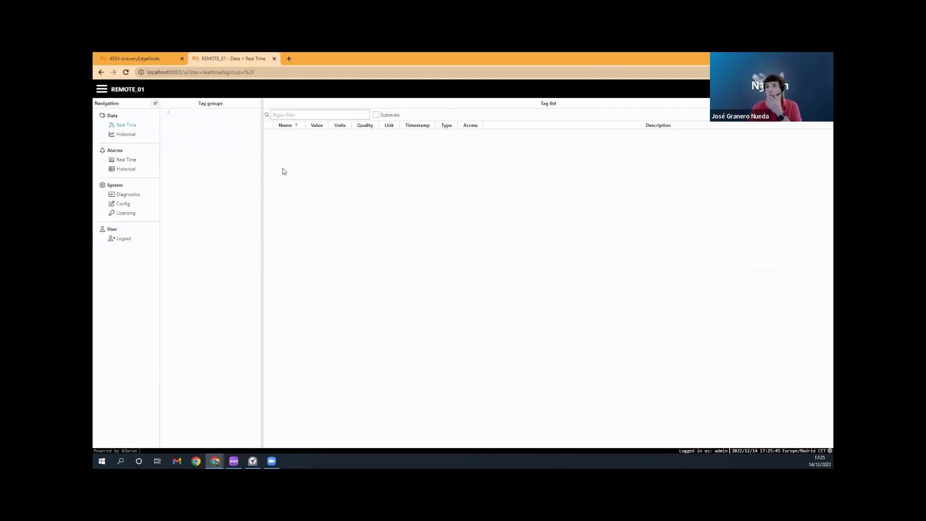
Step: Add a new module named "OPC UA client" to the node's module configuration
left_click(128, 205)
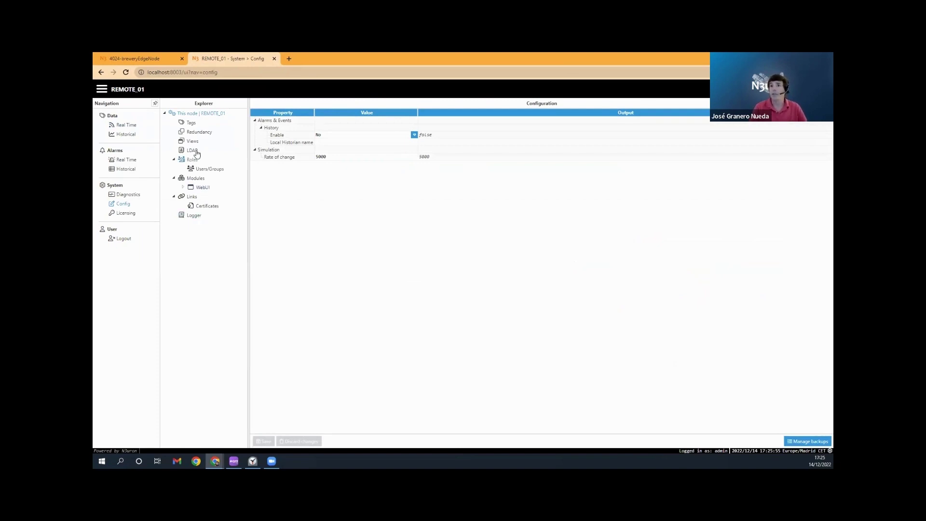
left_click(195, 180)
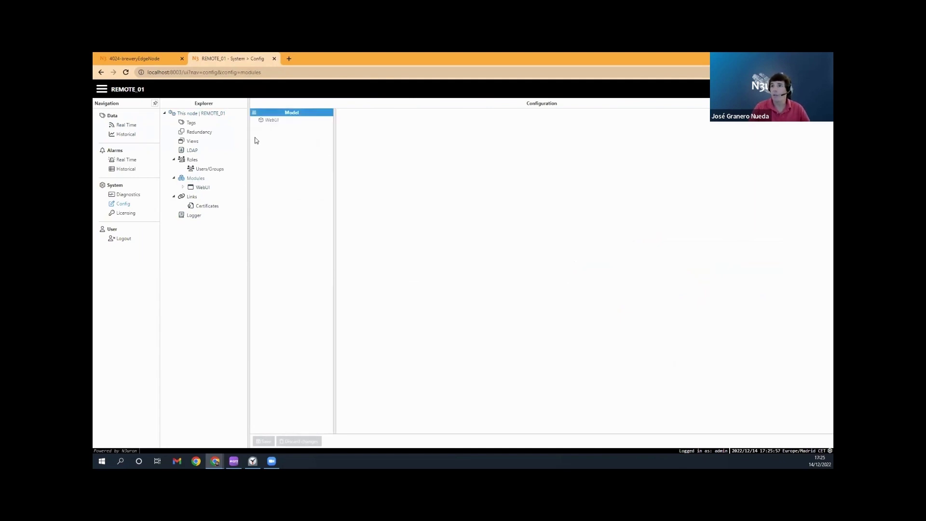
left_click(254, 113)
left_click(266, 124)
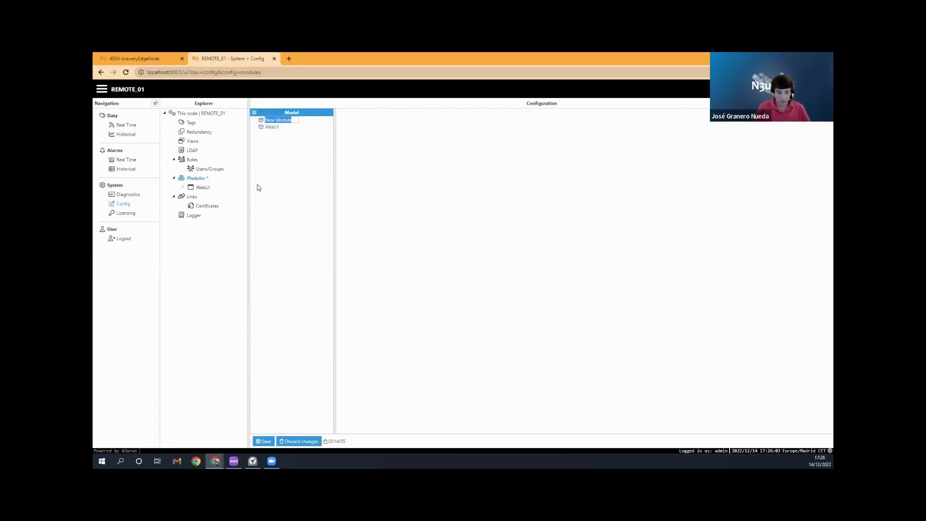
type("OPC UA client")
key("Return")
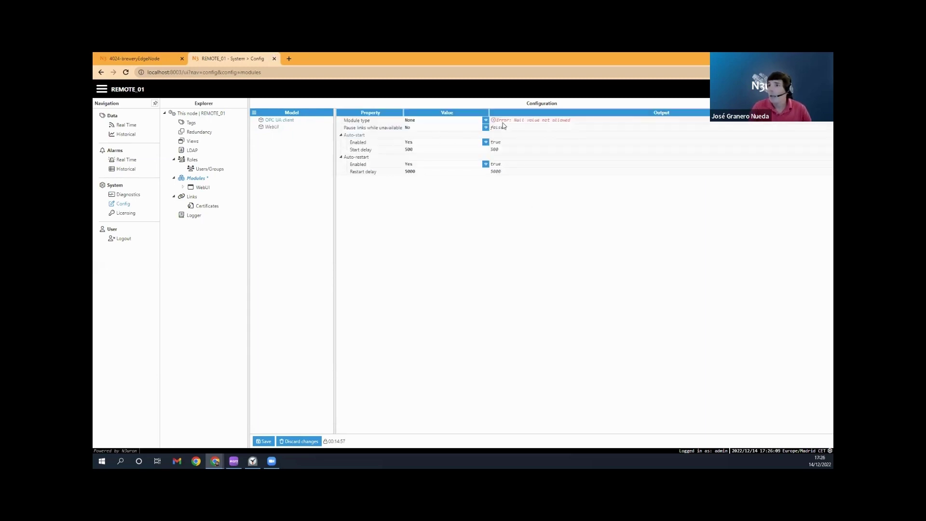
Step: Set the OPC UA client module's type to OpcUaClient and save the module configuration
left_click(486, 120)
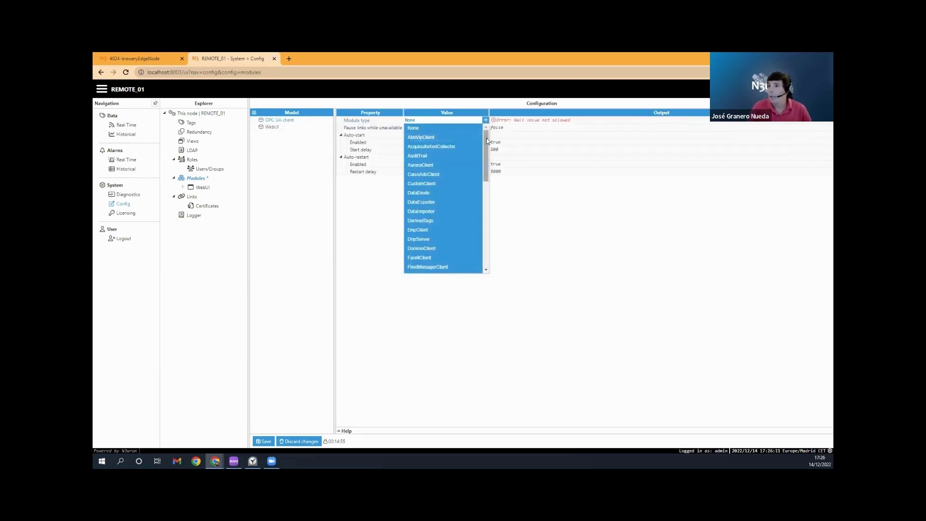
scroll(483, 153, "down", 6)
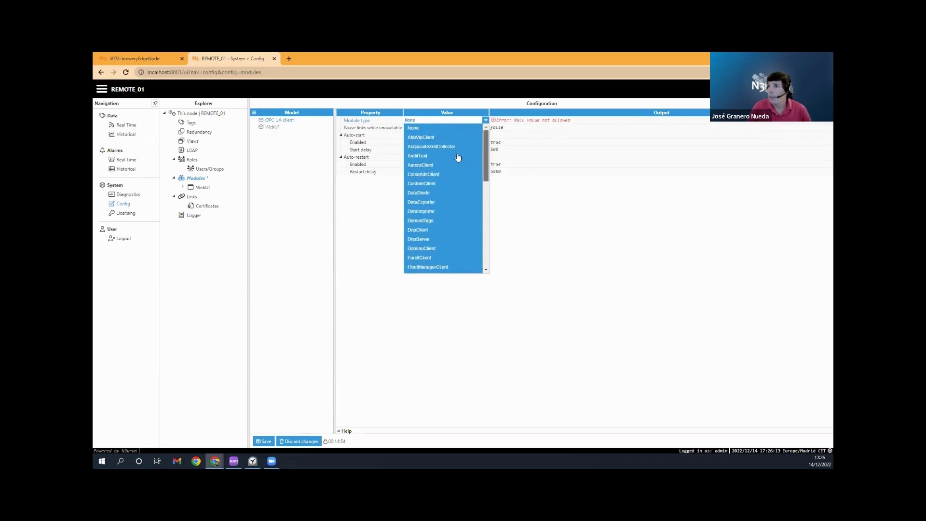
scroll(464, 152, "up", 5)
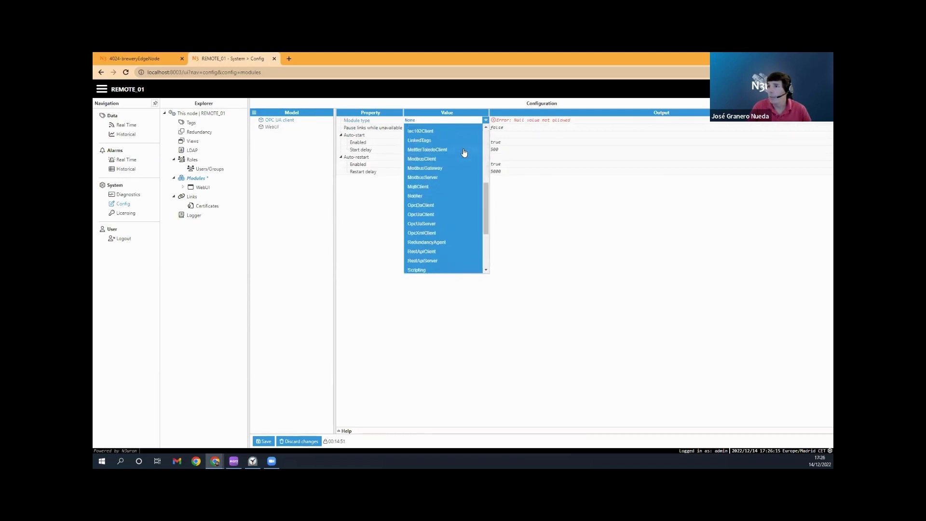
scroll(464, 153, "down", 5)
scroll(464, 153, "up", 2)
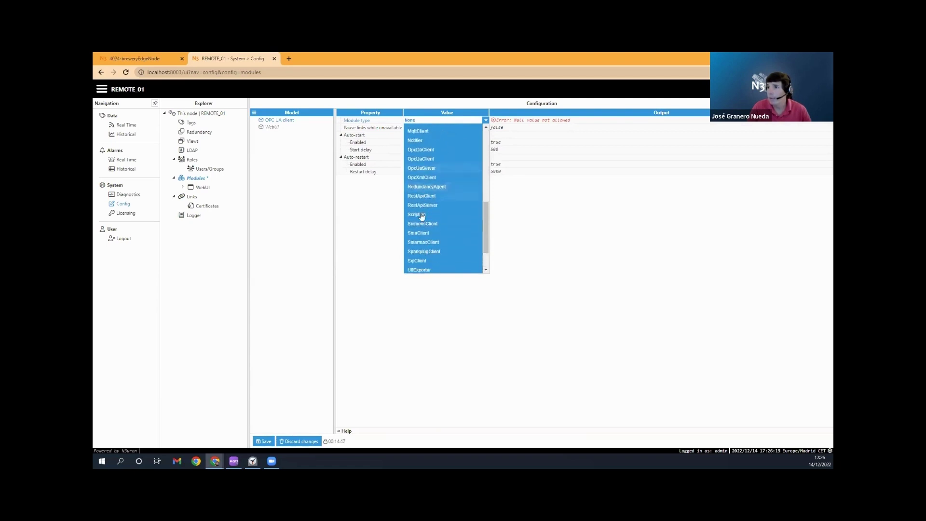
left_click(421, 159)
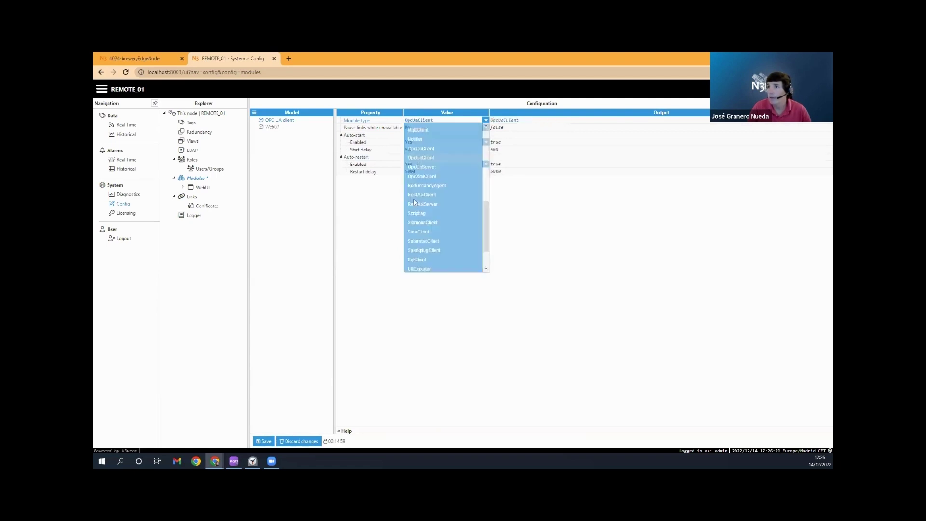
left_click(267, 440)
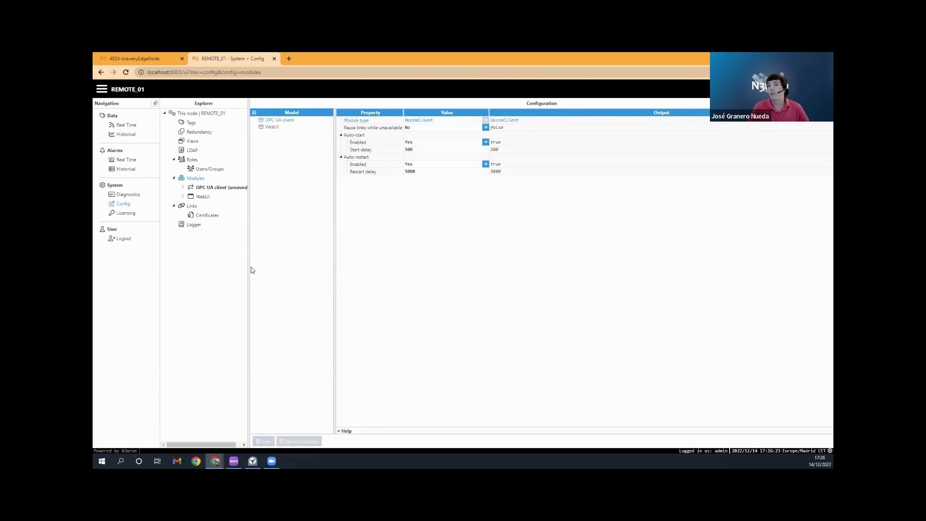
Step: Save the default Logger, API and main configurations of the OPC UA client module, allowing the module to restart
left_click(205, 189)
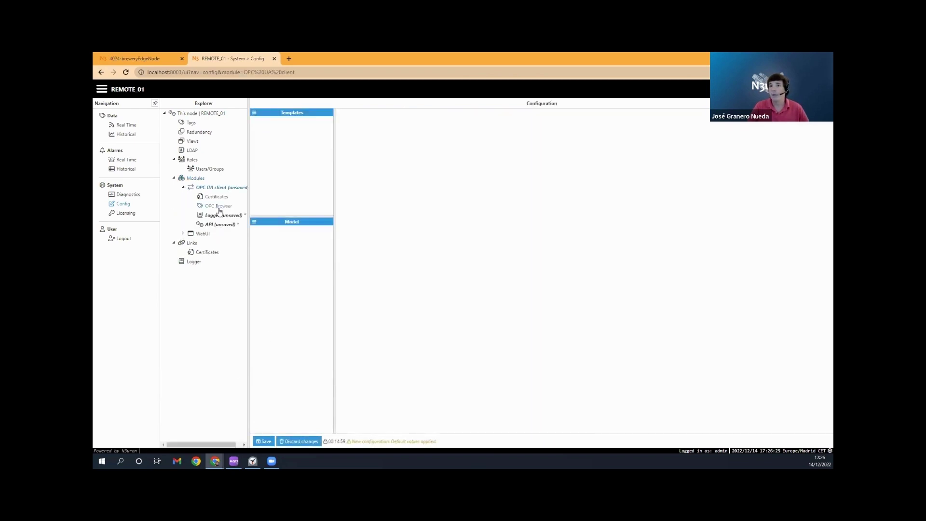
left_click(217, 216)
left_click(273, 441)
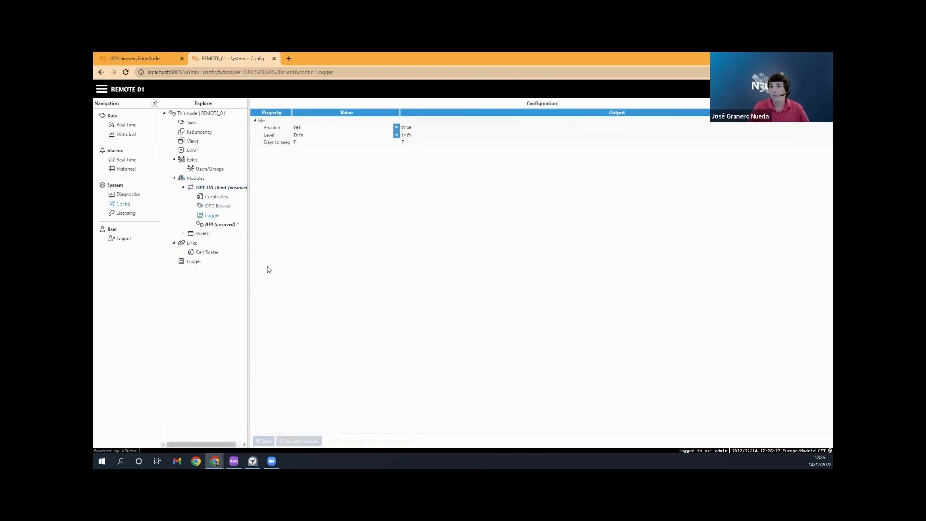
left_click(220, 225)
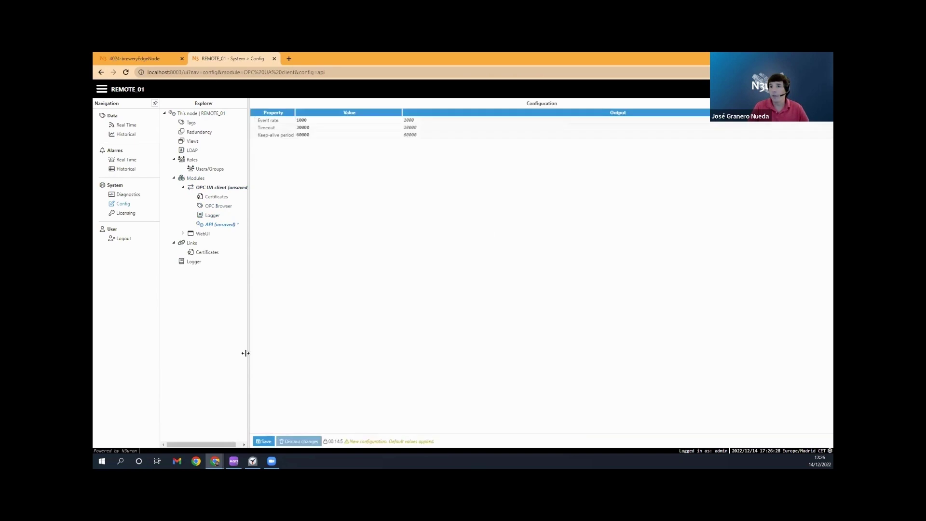
left_click(263, 441)
left_click(442, 283)
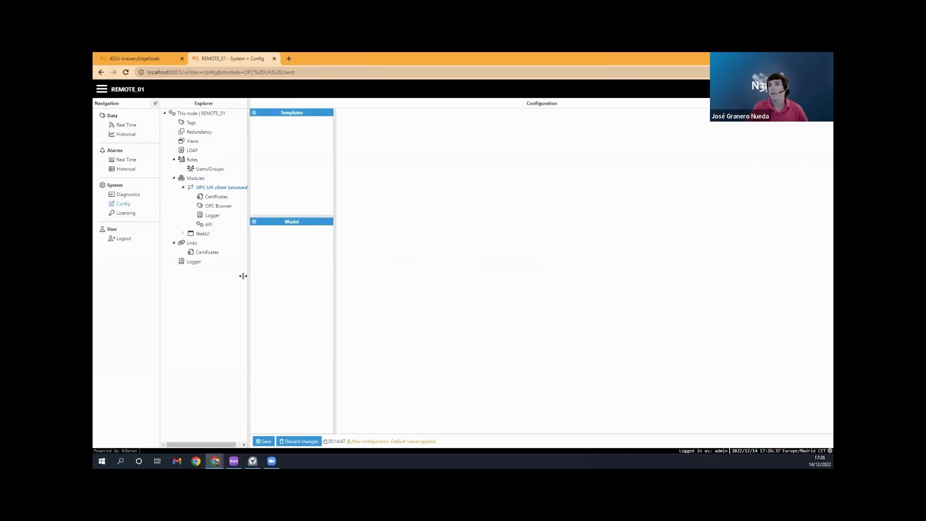
left_click(264, 441)
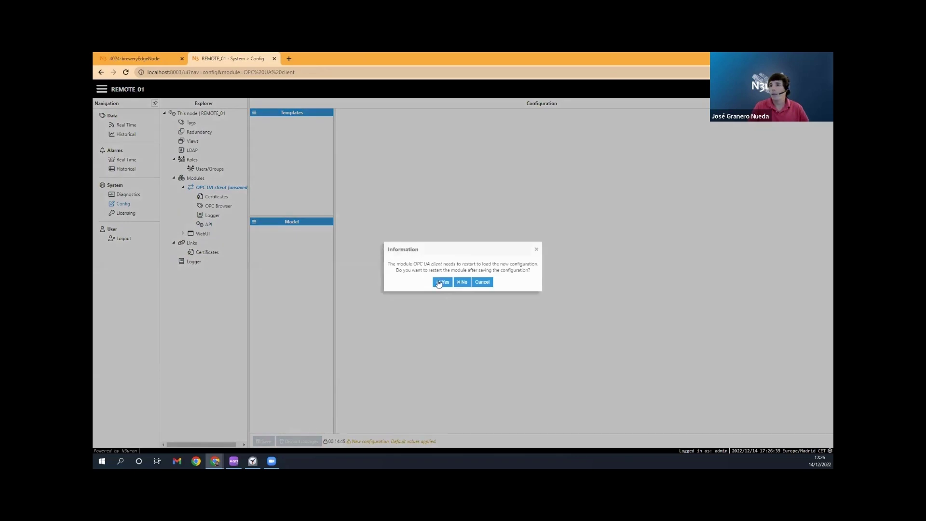
left_click(442, 280)
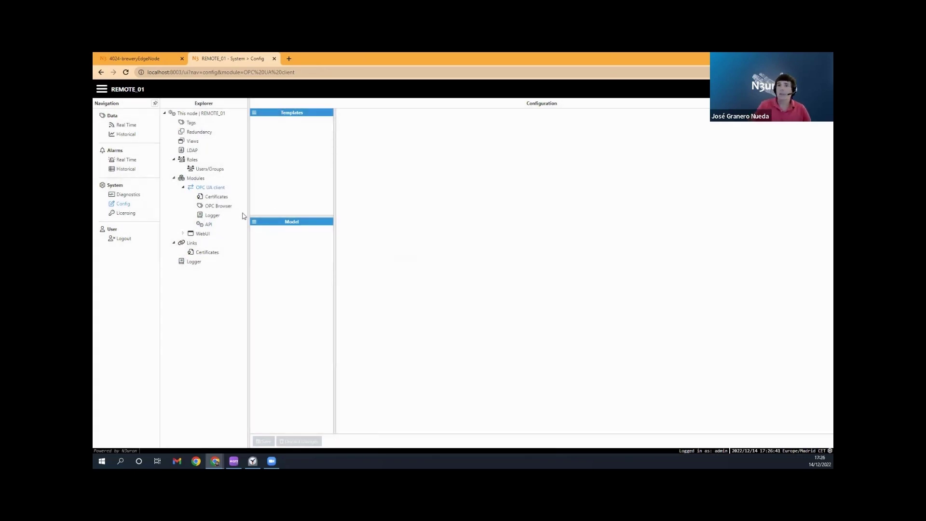
Step: Add a new client named "Inspectors" to the OPC UA client module's model
left_click(255, 222)
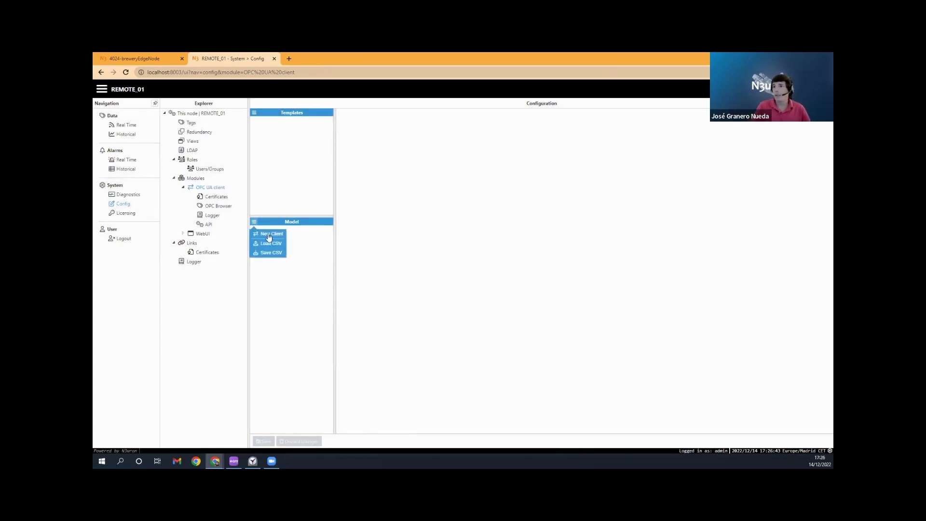
left_click(270, 232)
key("BackSpace")
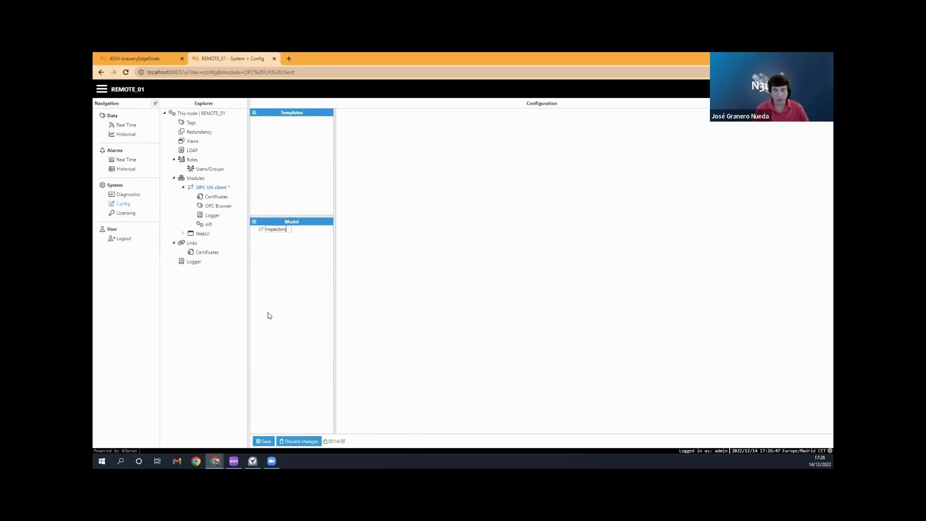
key("Return")
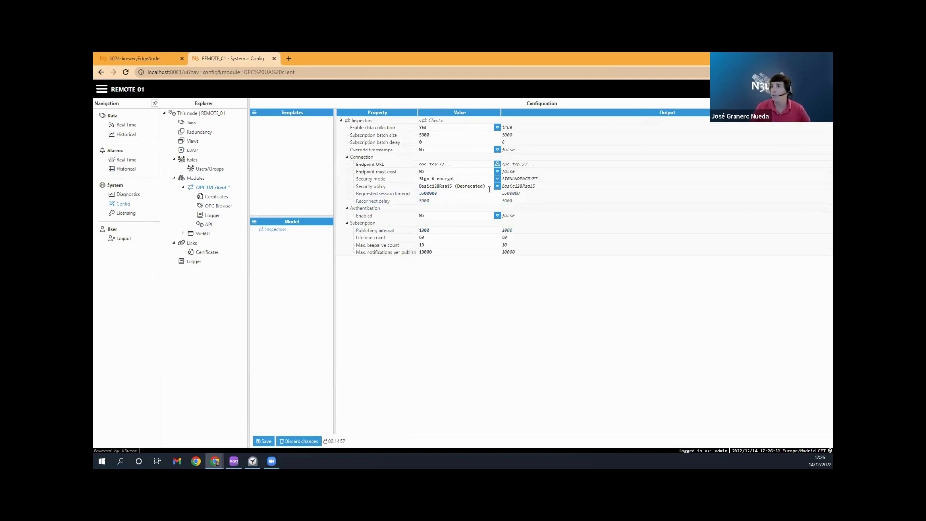
Step: Set the Inspectors client's endpoint URL to opc.tcp://10.101.4.23:3005 and save the configuration with a module restart
left_click(466, 164)
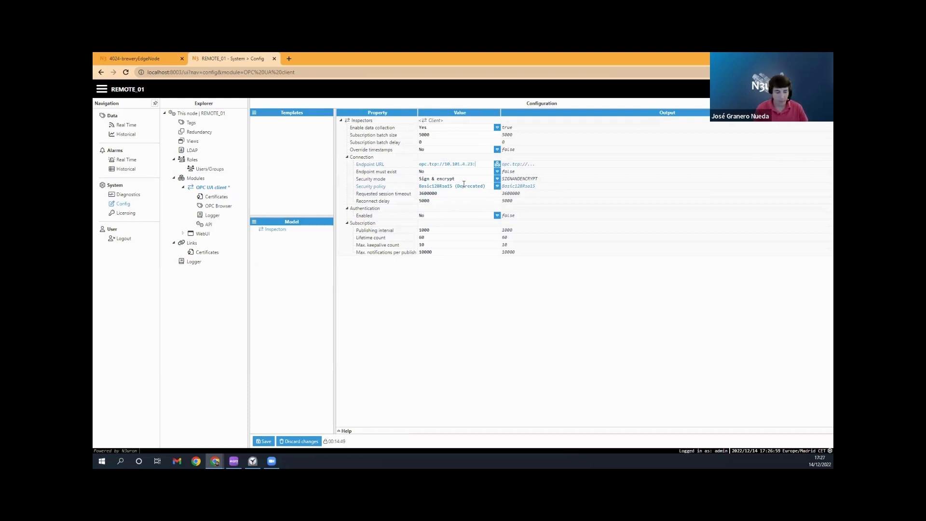
key("Return")
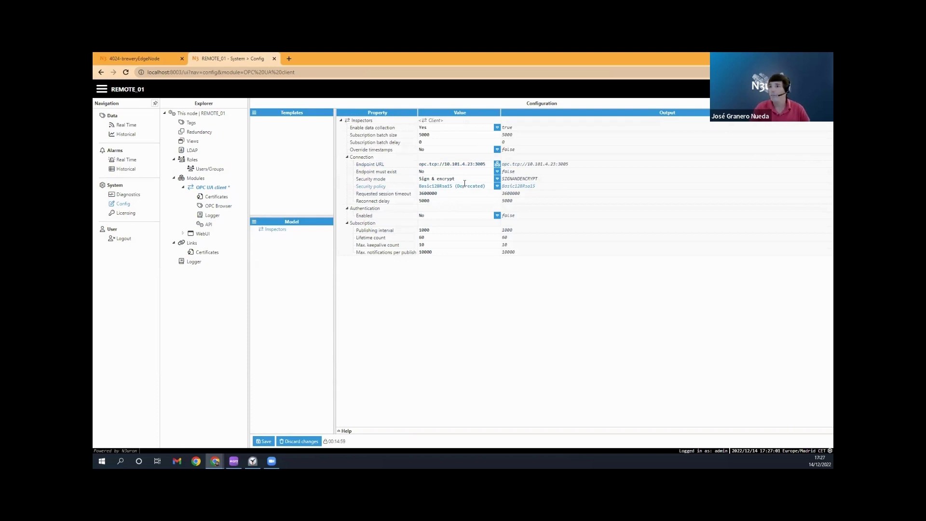
left_click(264, 441)
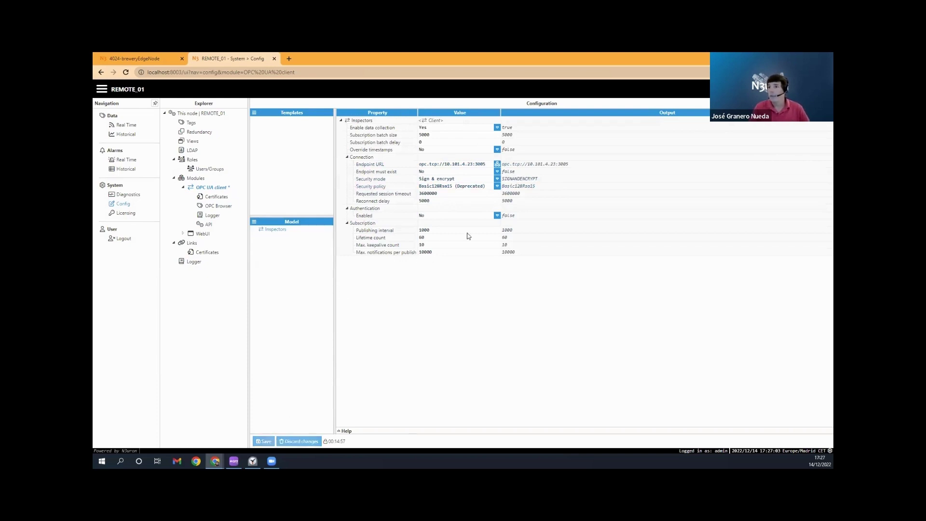
left_click(443, 281)
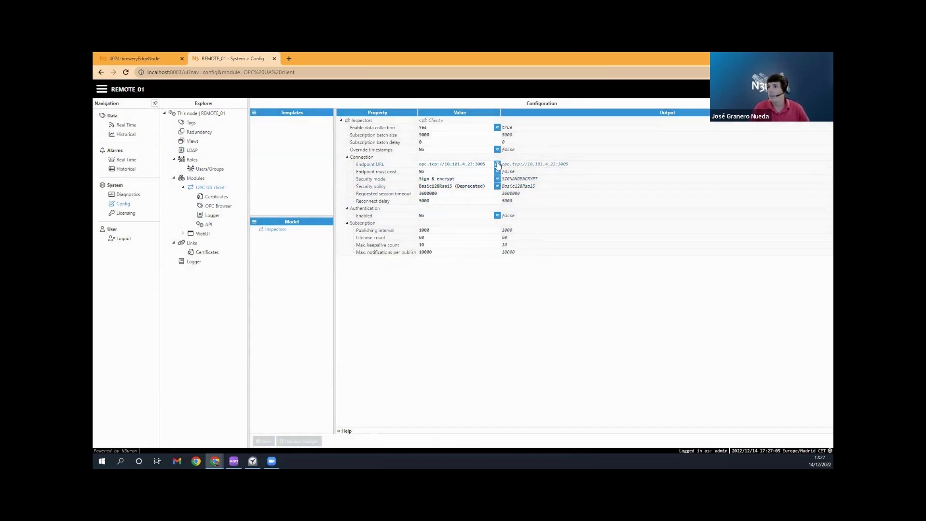
Step: Try to discover the OPC UA server endpoints for the Inspectors client, then close the discovery dialog
left_click(497, 164)
left_click(617, 187)
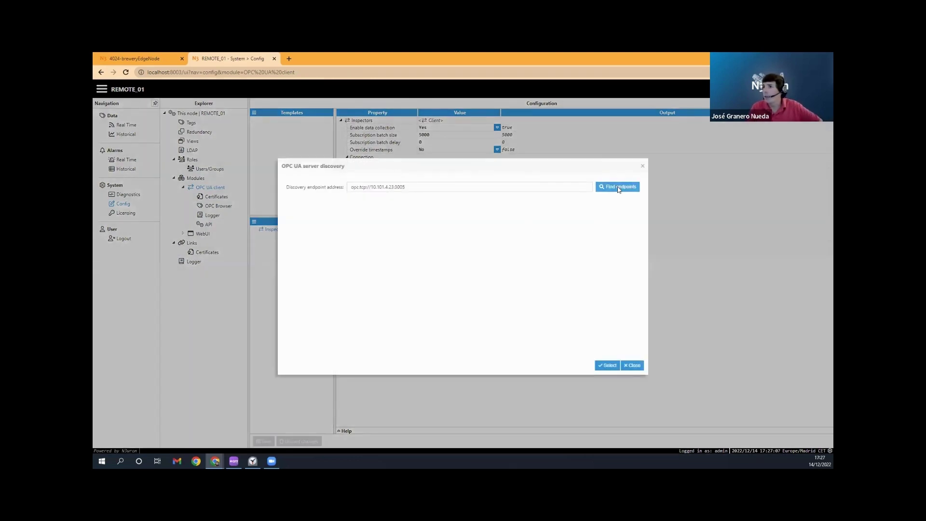
left_click(463, 278)
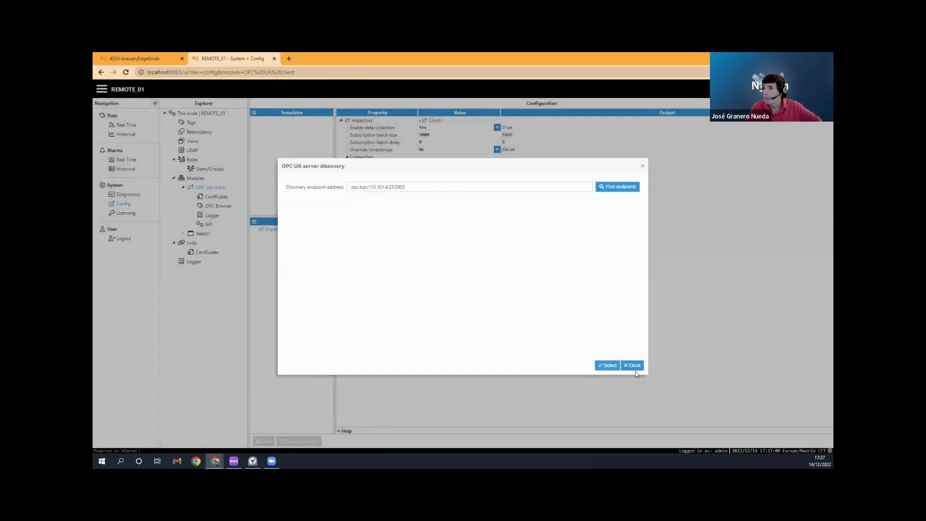
left_click(632, 365)
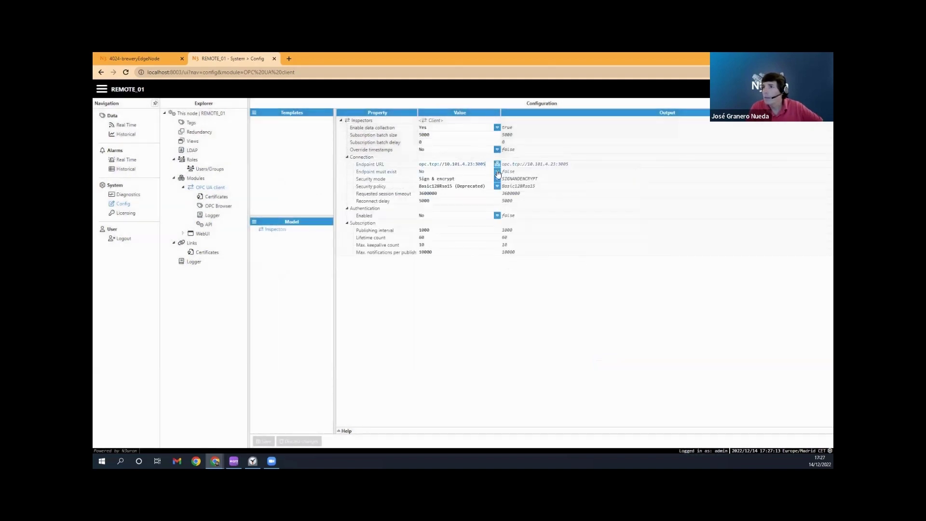
Step: Discover the Inspectors client's server endpoints, apply the Basic256Sha256 SignAndEncrypt endpoint, and save the configuration with a module restart
left_click(497, 166)
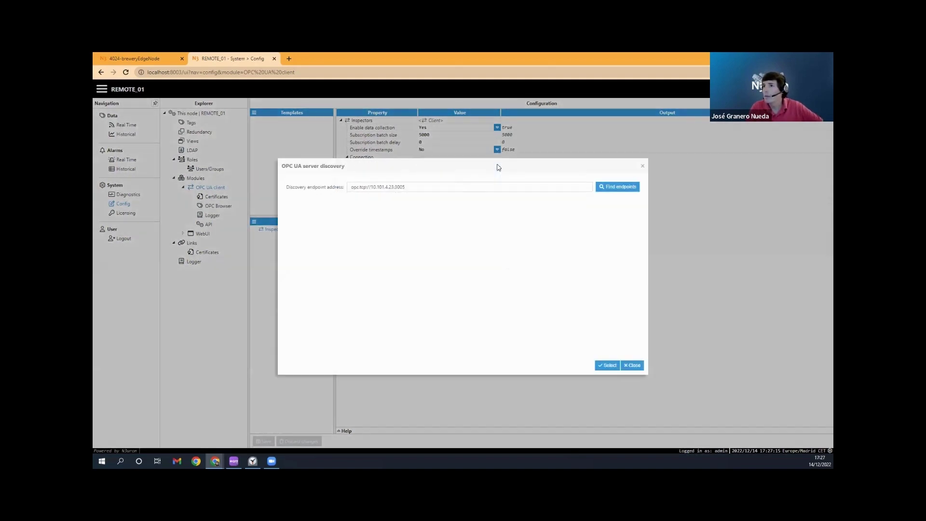
left_click(616, 189)
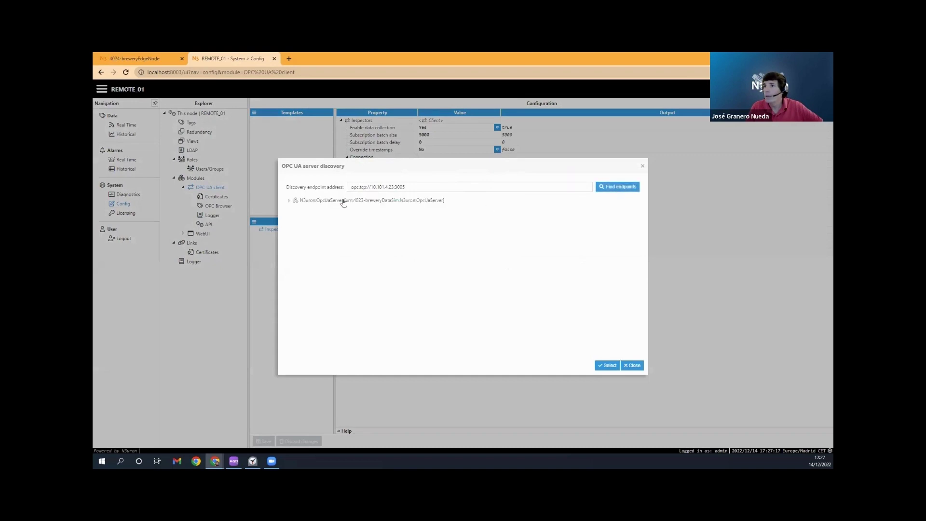
left_click(289, 200)
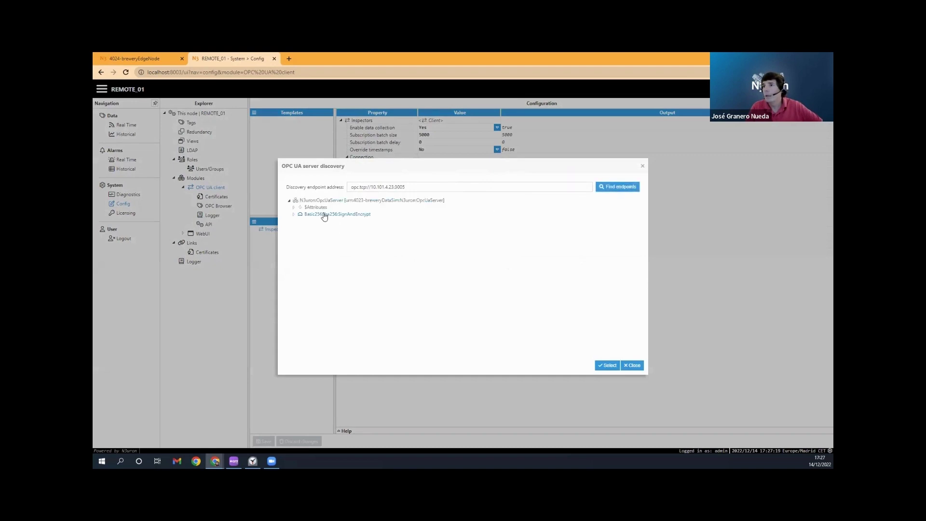
left_click(608, 366)
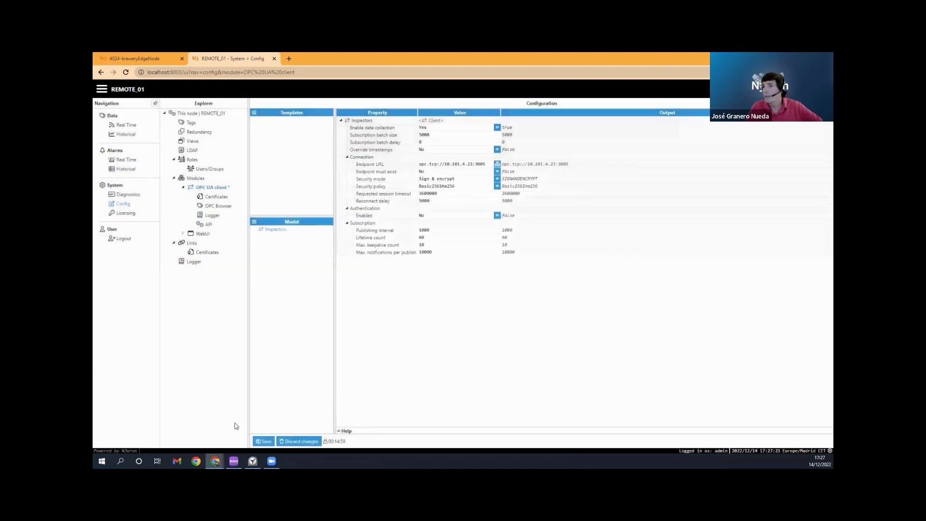
left_click(264, 441)
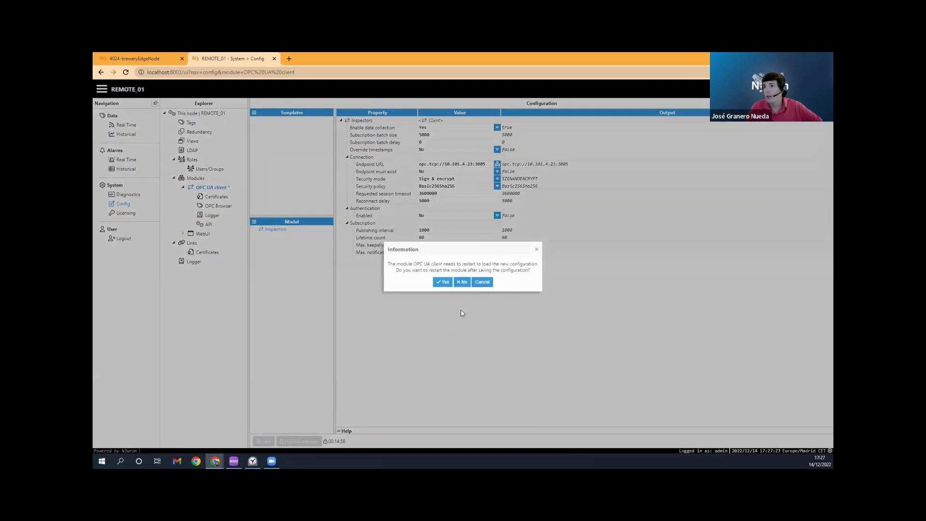
left_click(439, 282)
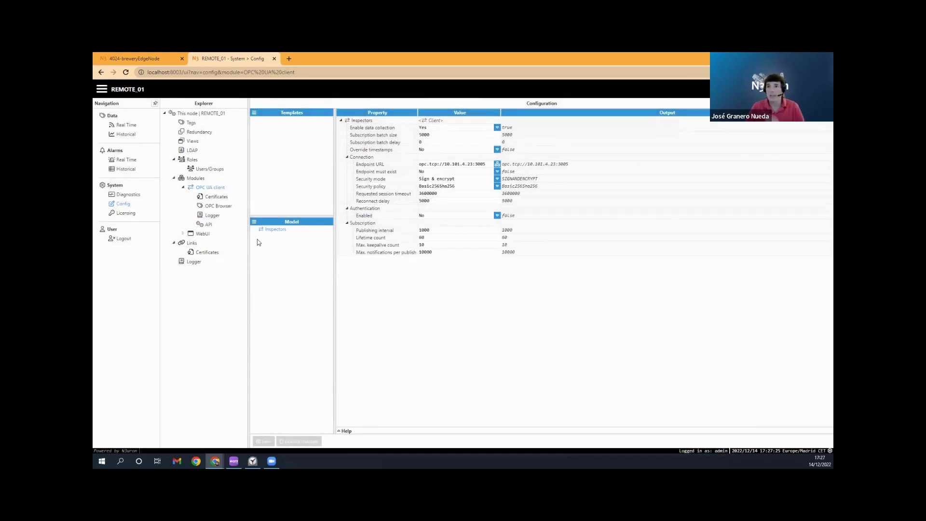
Step: Trust the rejected N3uronOpcUaServer certificate in the OPC UA client's outbound connection certificates
left_click(219, 196)
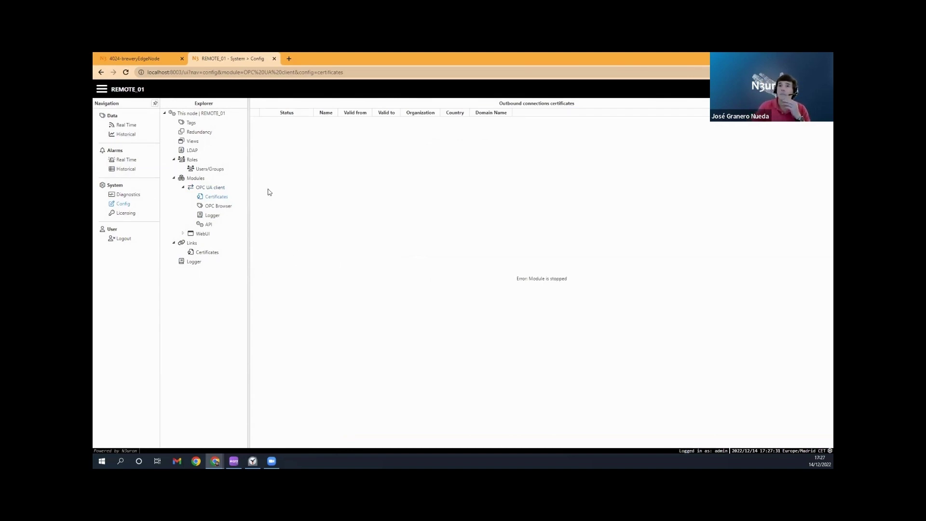
left_click(218, 198)
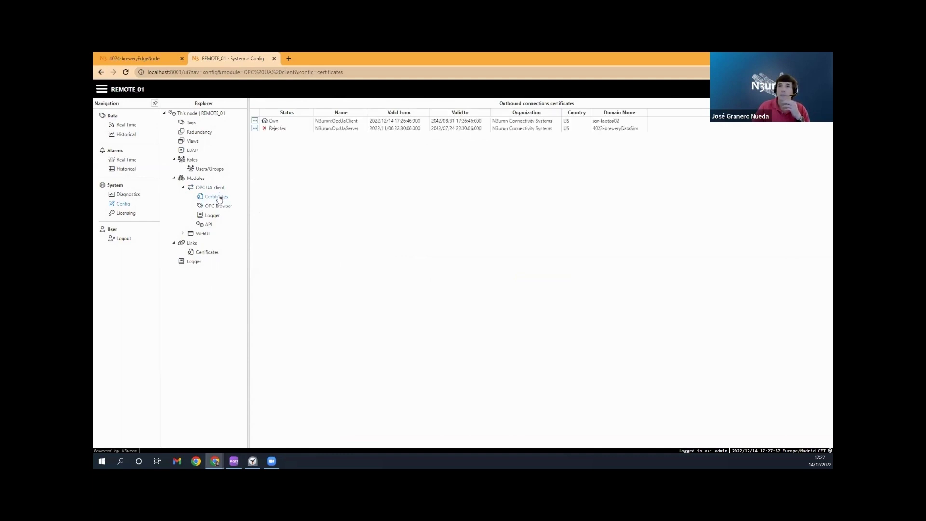
left_click(255, 128)
left_click(266, 137)
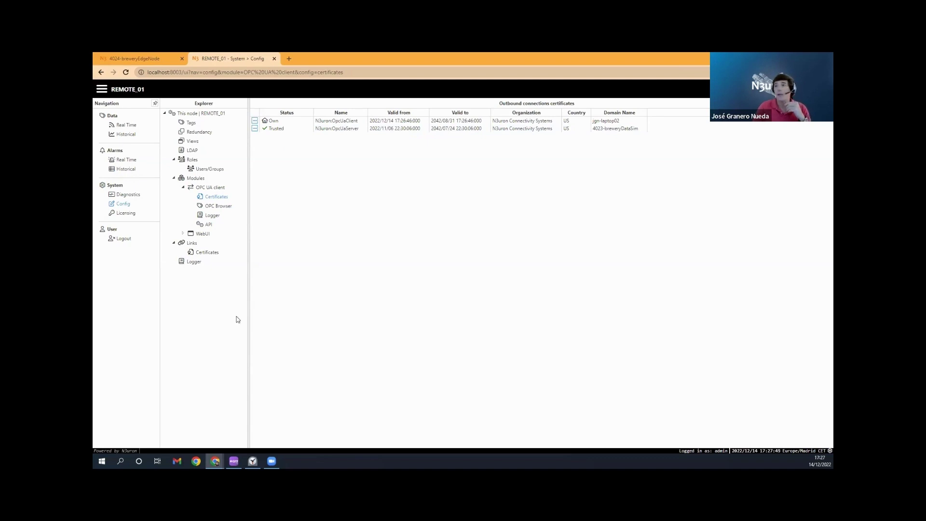
Step: Browse the Inspectors client's OPC UA server tags down to Plant, Packing, Inspector Line 1, Bottles overfilled
left_click(221, 206)
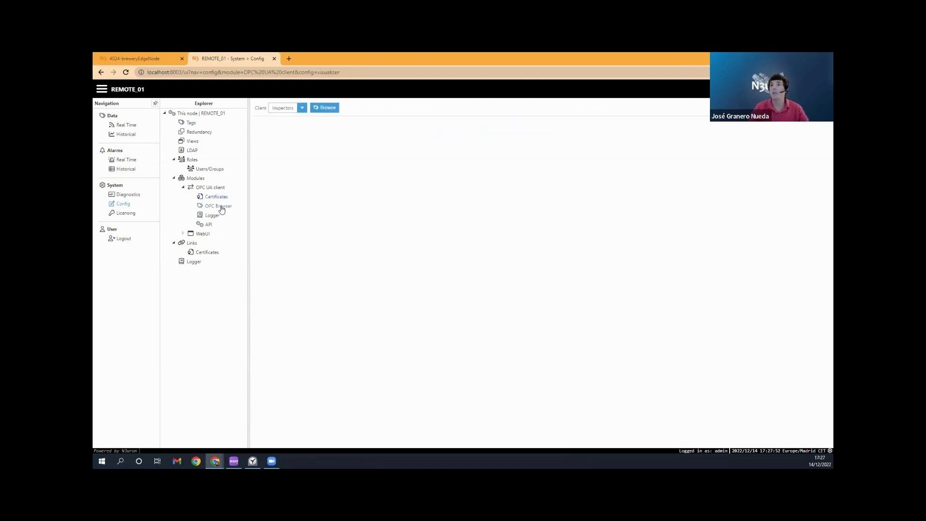
left_click(324, 108)
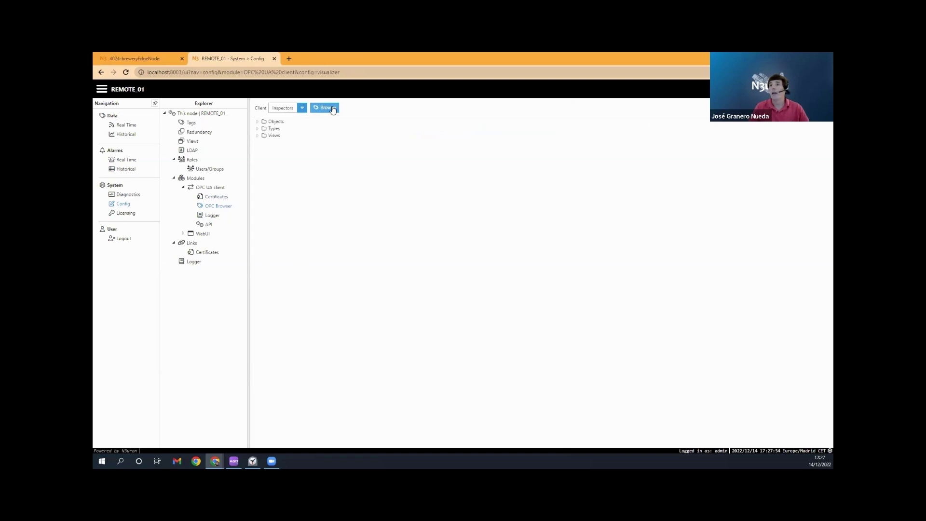
left_click(258, 122)
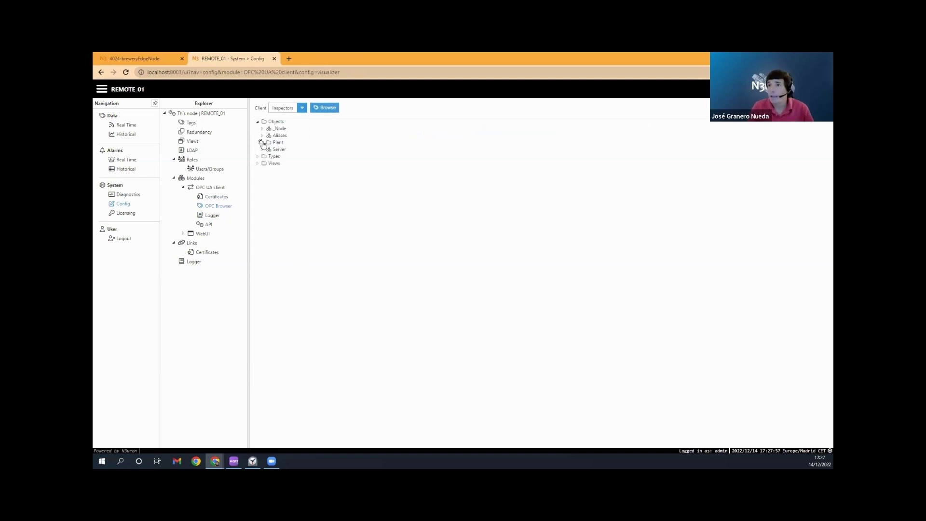
double_click(284, 150)
double_click(295, 156)
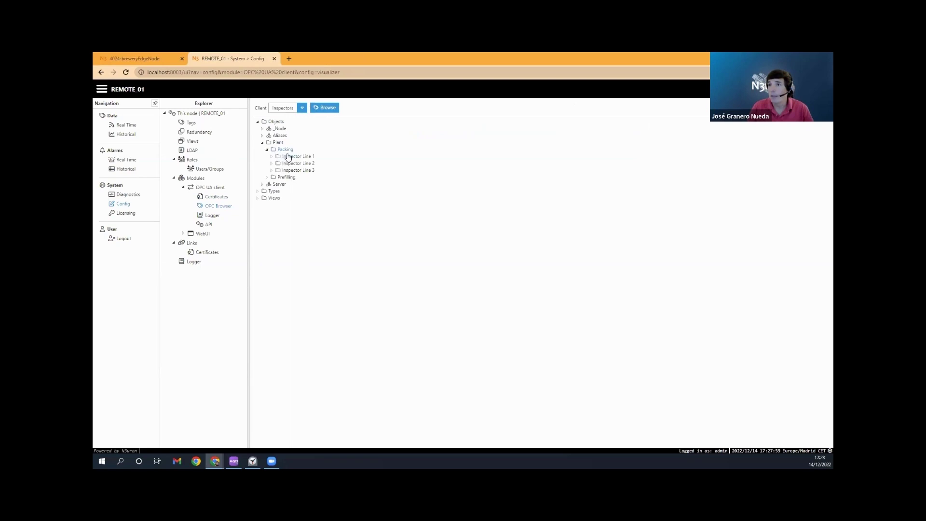
double_click(305, 164)
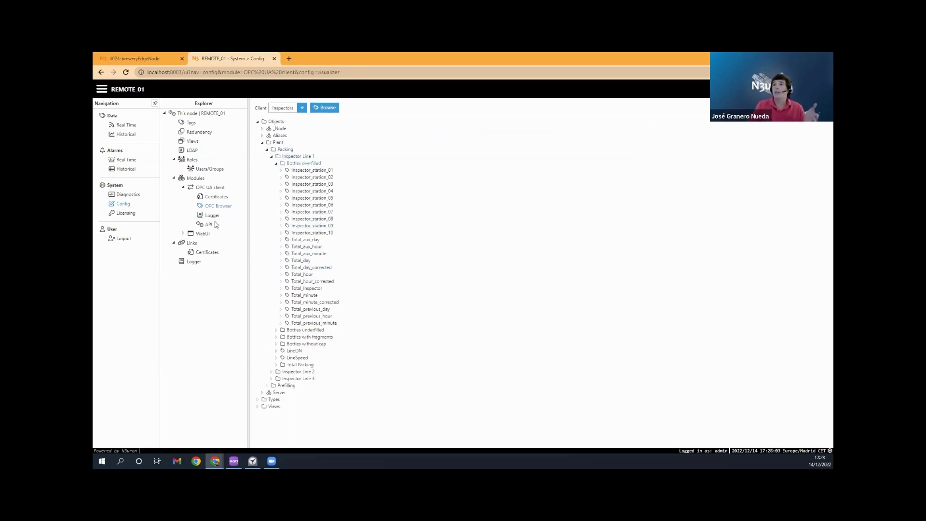
Step: Add a new group named "Plant" under the root of the node's tag model
left_click(189, 124)
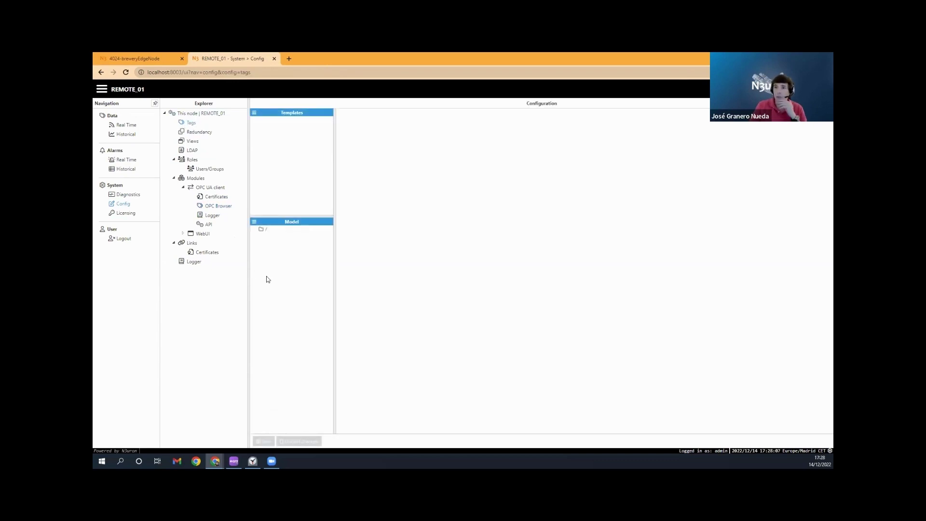
left_click(262, 230)
right_click(262, 233)
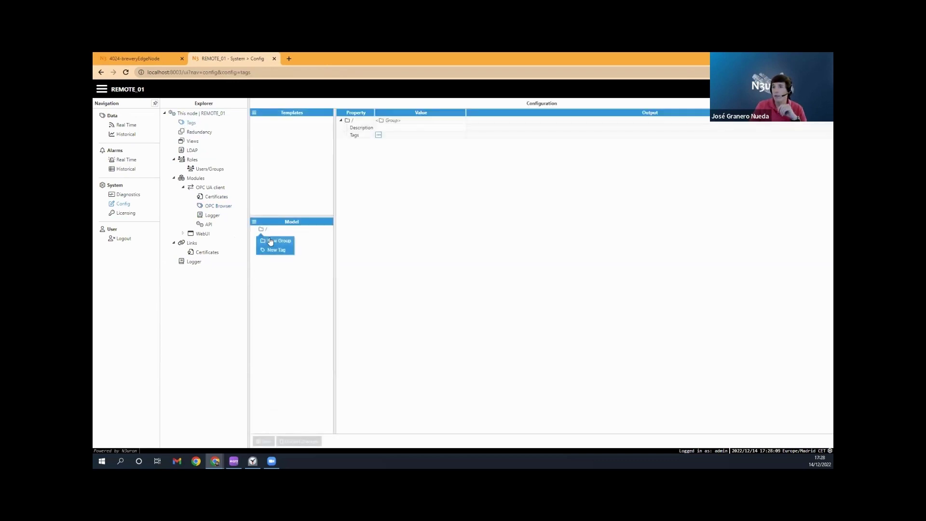
left_click(272, 240)
key("BackSpace")
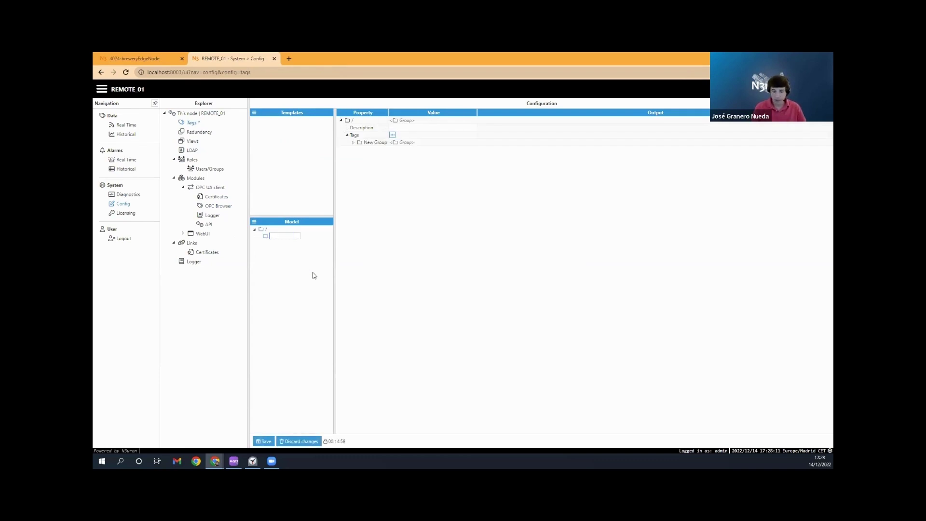
type("Plant")
key("Return")
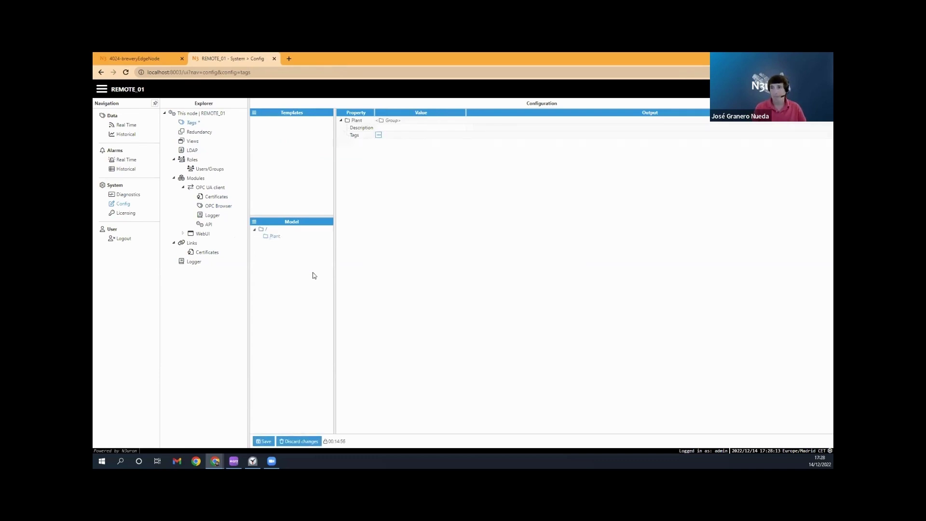
Step: Add a subgroup named "Line01" inside the Plant tag group
right_click(267, 237)
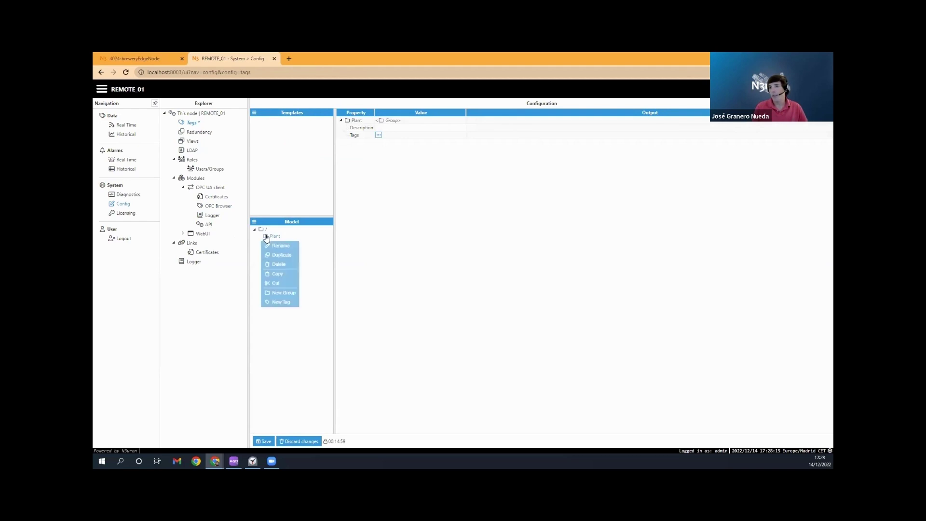
left_click(283, 296)
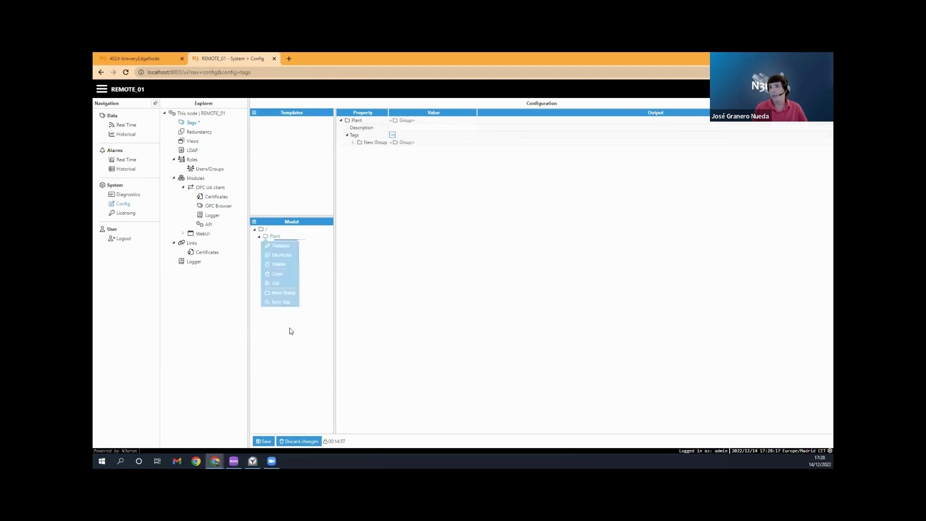
key("BackSpace")
type("Line01")
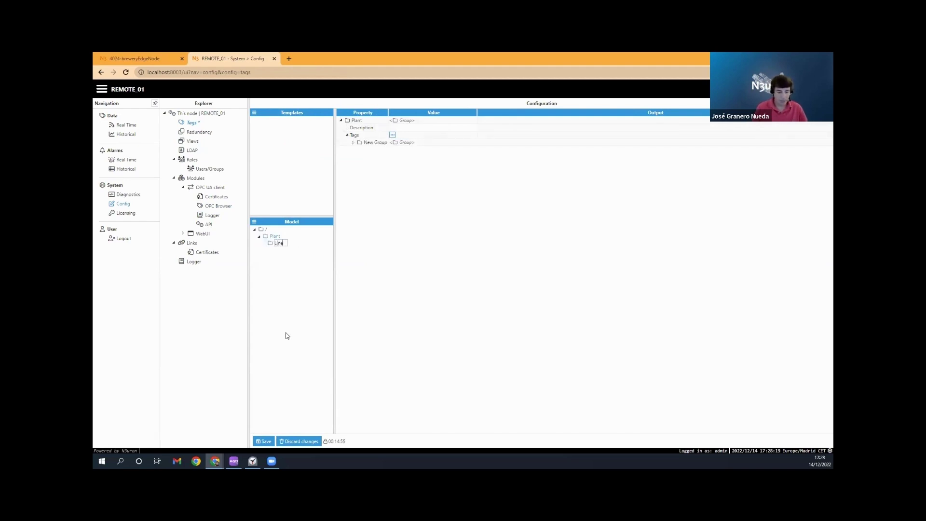
key("Return")
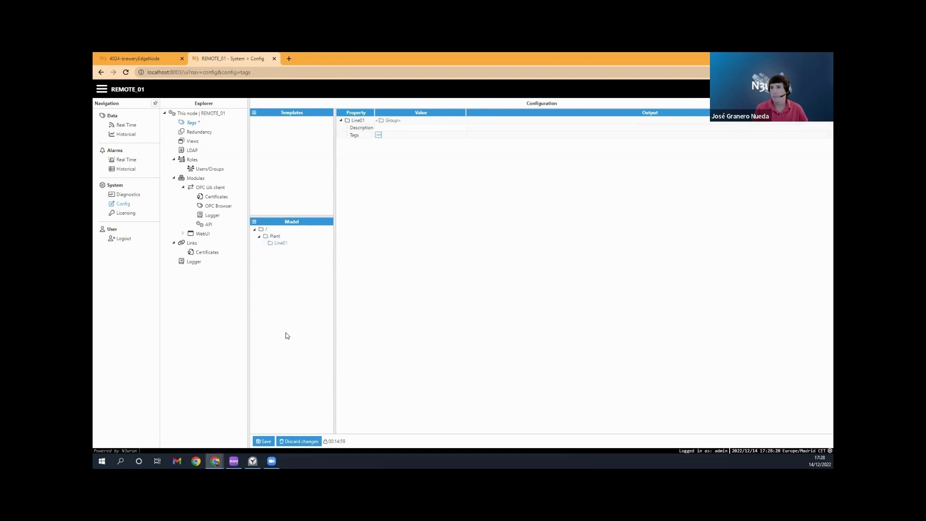
Step: Add a subgroup named "Inspector01" inside the Line01 tag group
right_click(283, 243)
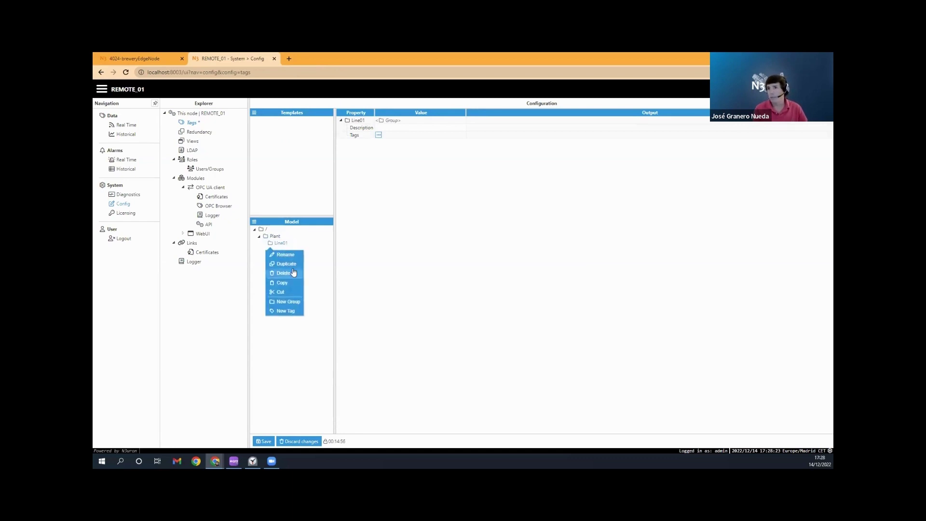
left_click(284, 301)
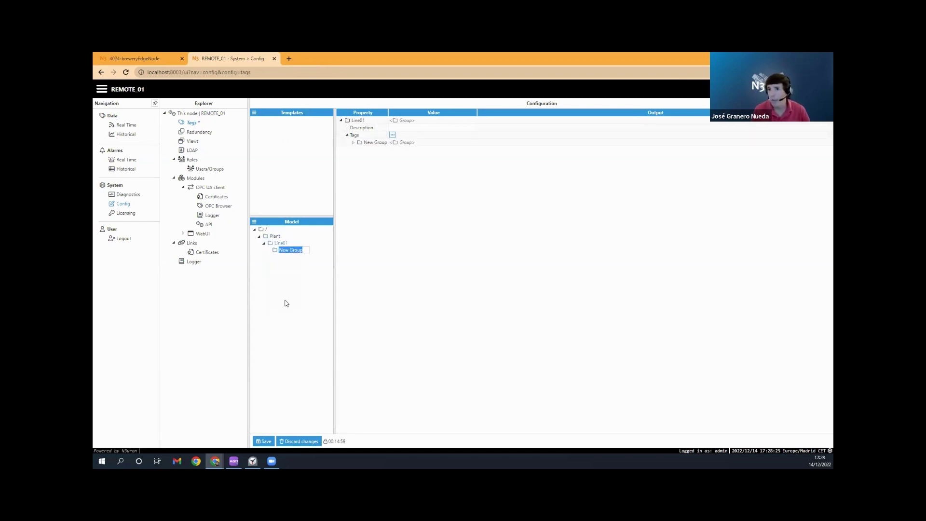
key("BackSpace")
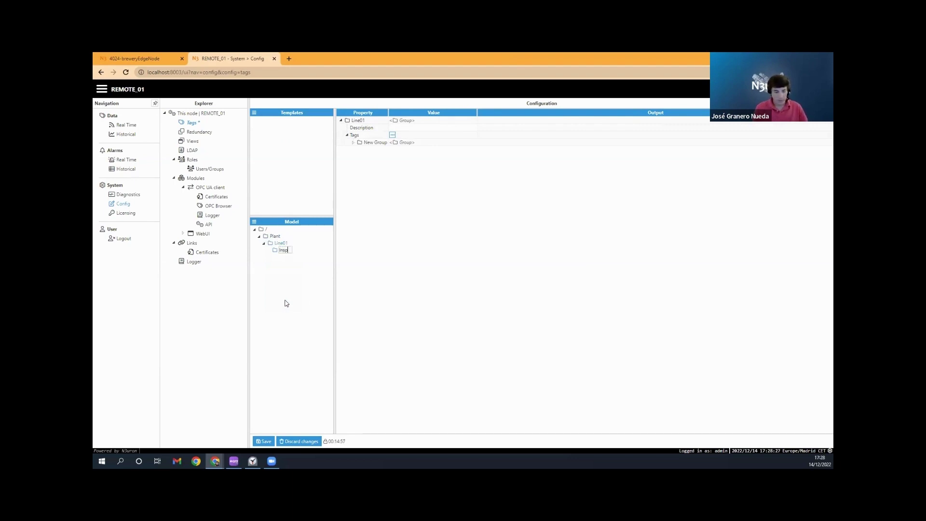
type("Inspector0")
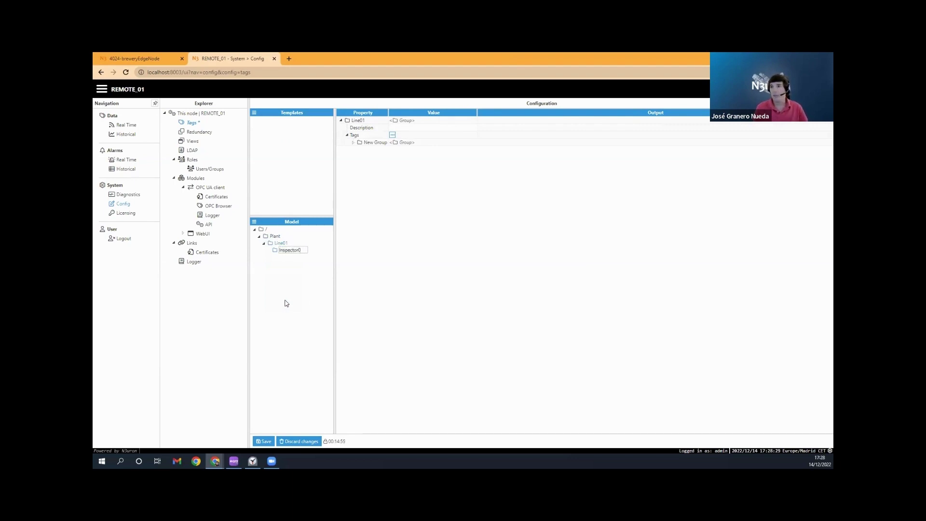
type("1")
key("Return")
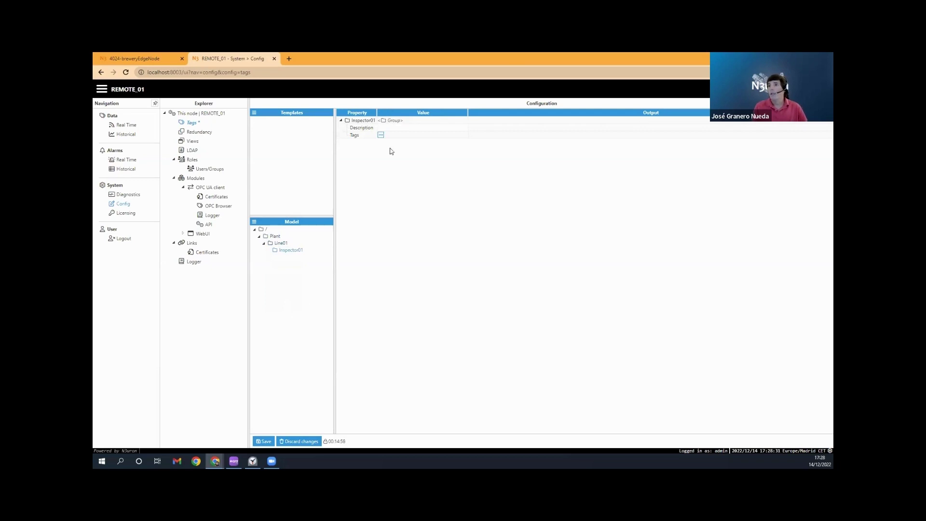
Step: Create a new tag named "Bottles overfilled" in the Inspector01 group
left_click(381, 135)
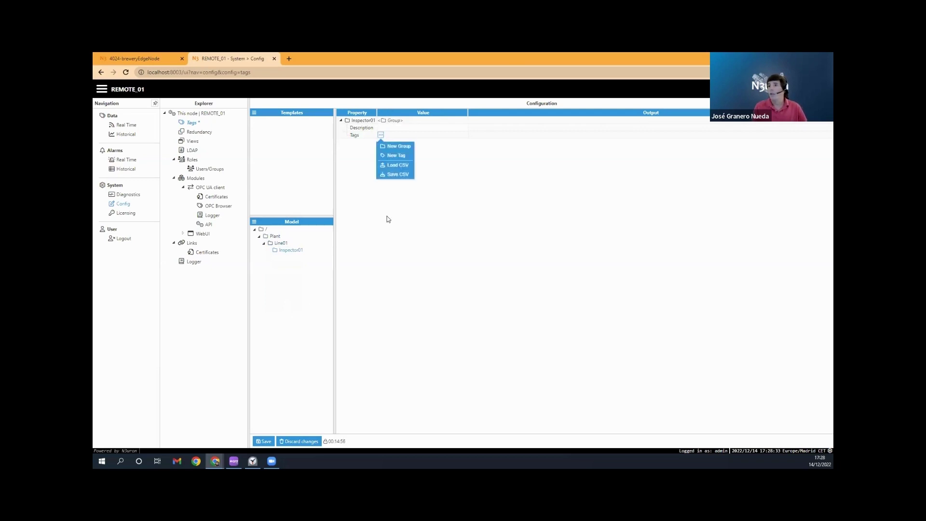
left_click(398, 155)
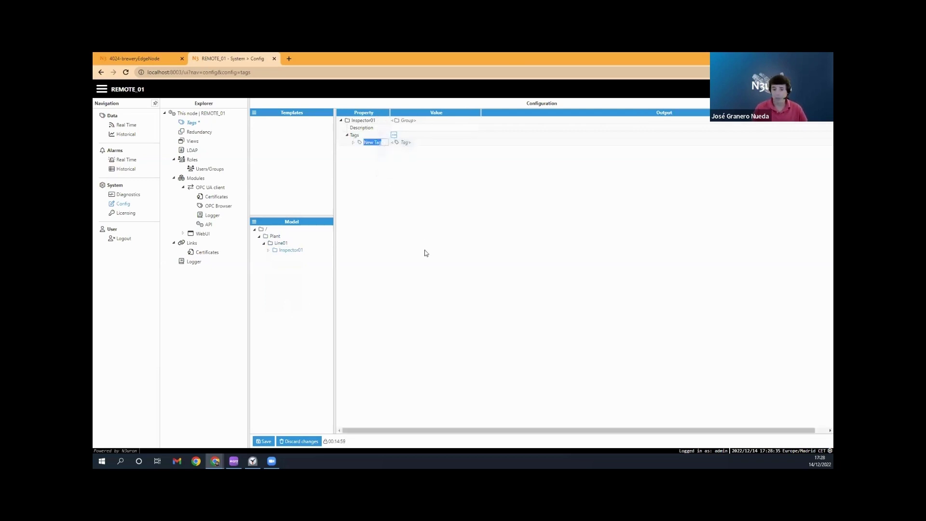
key("BackSpace")
type("Bo")
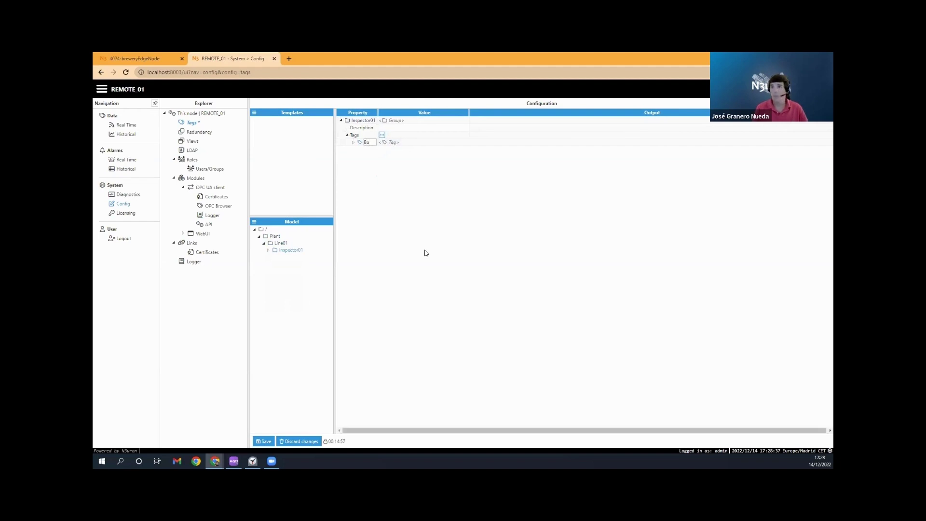
type("ttle")
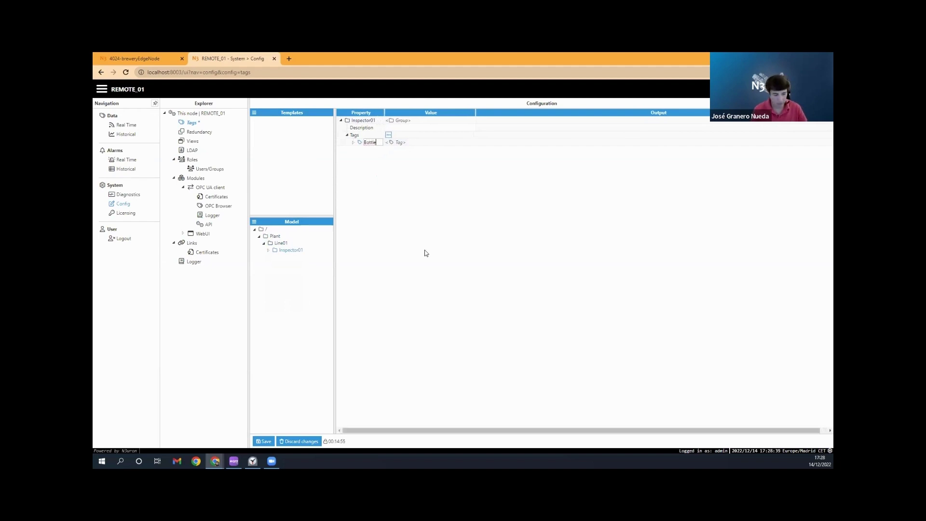
type("s overfilled")
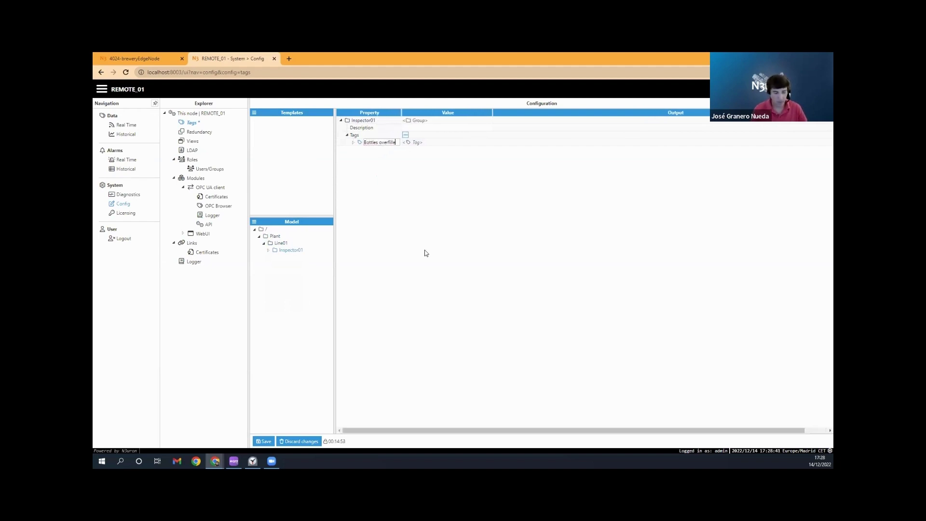
key("Return")
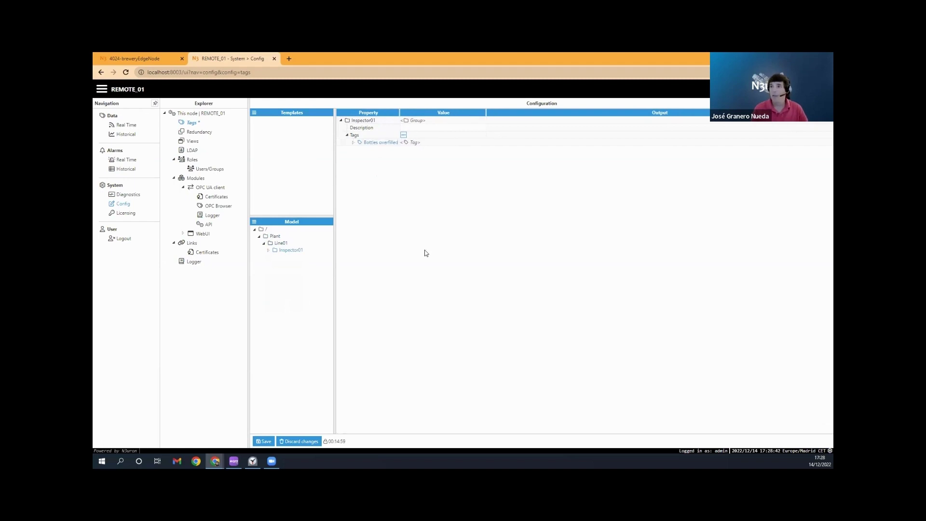
Step: Examine the Bottles overfilled tag's available options for type, format, deadband, client access and persistency mode
left_click(352, 143)
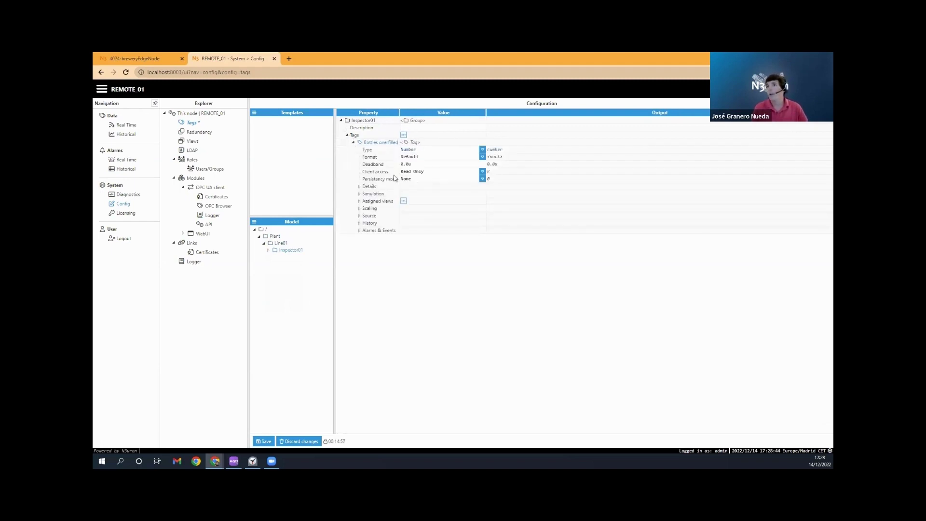
left_click(411, 150)
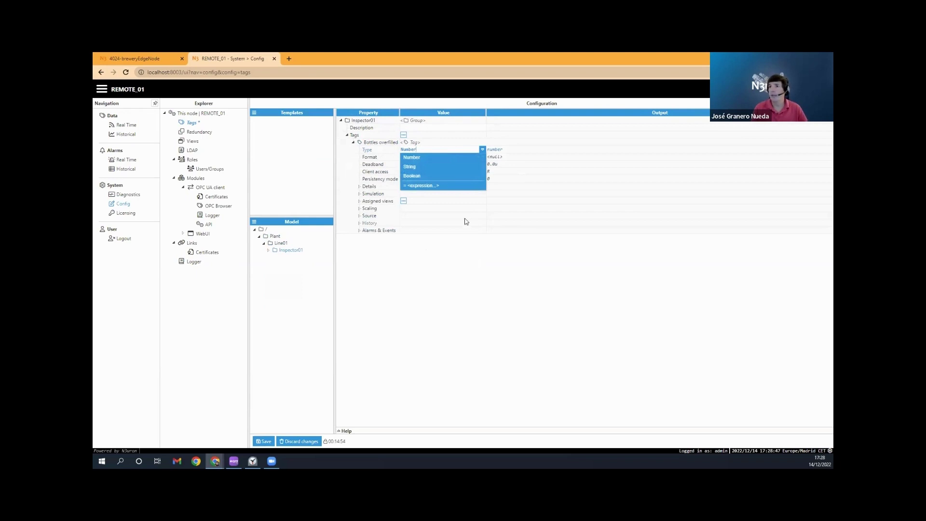
left_click(466, 222)
left_click(442, 157)
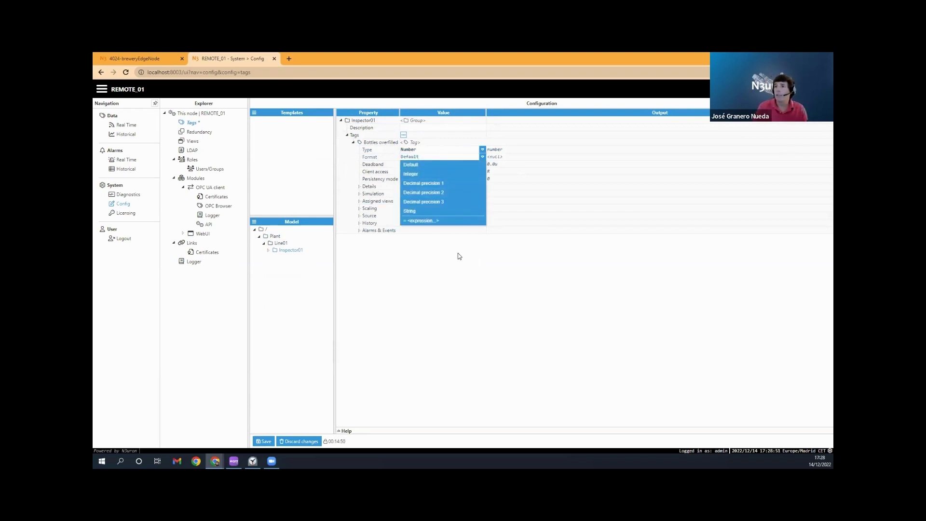
left_click(396, 165)
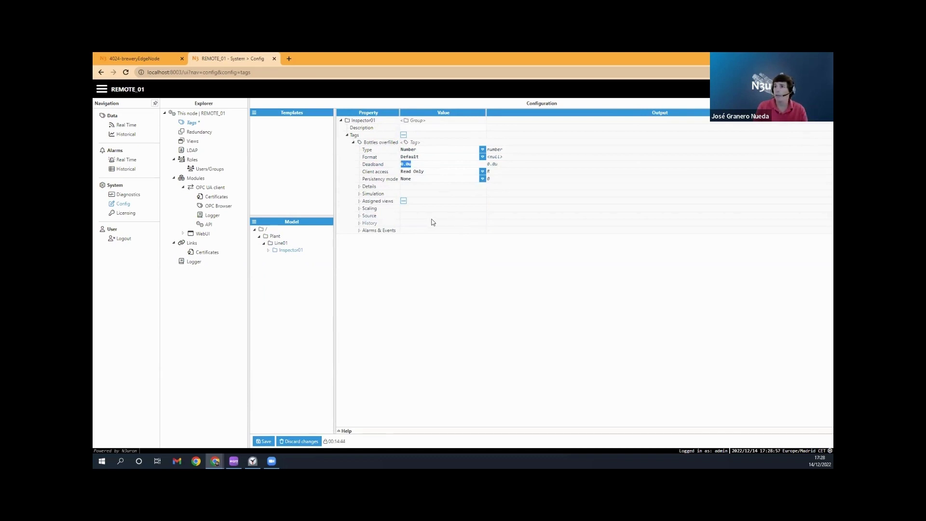
left_click(418, 172)
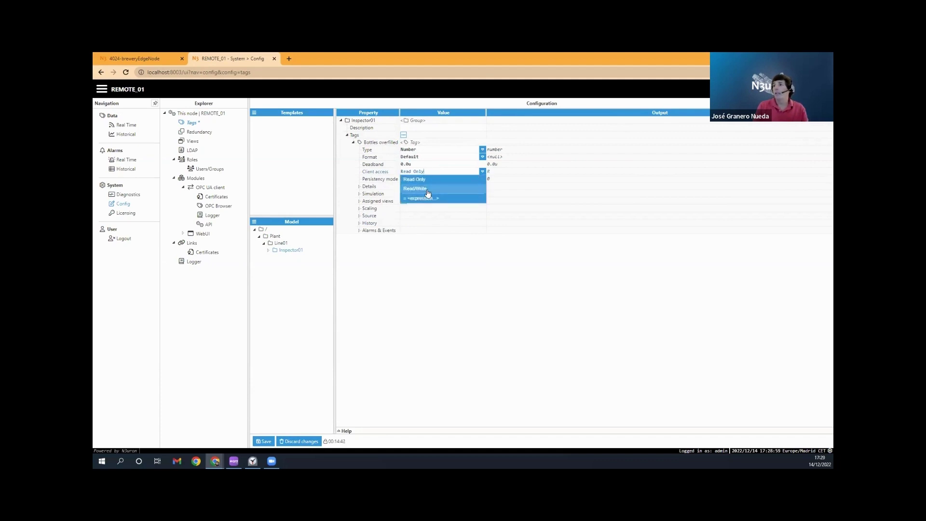
left_click(438, 223)
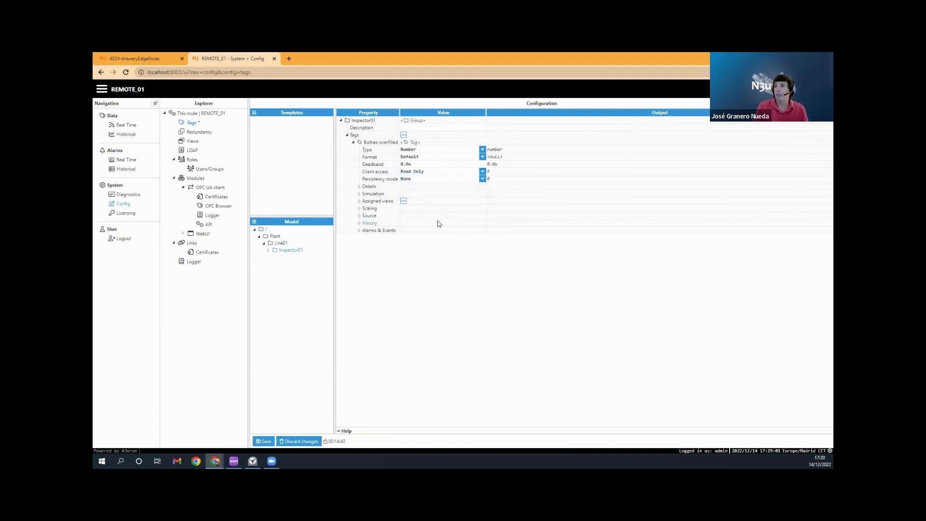
left_click(423, 178)
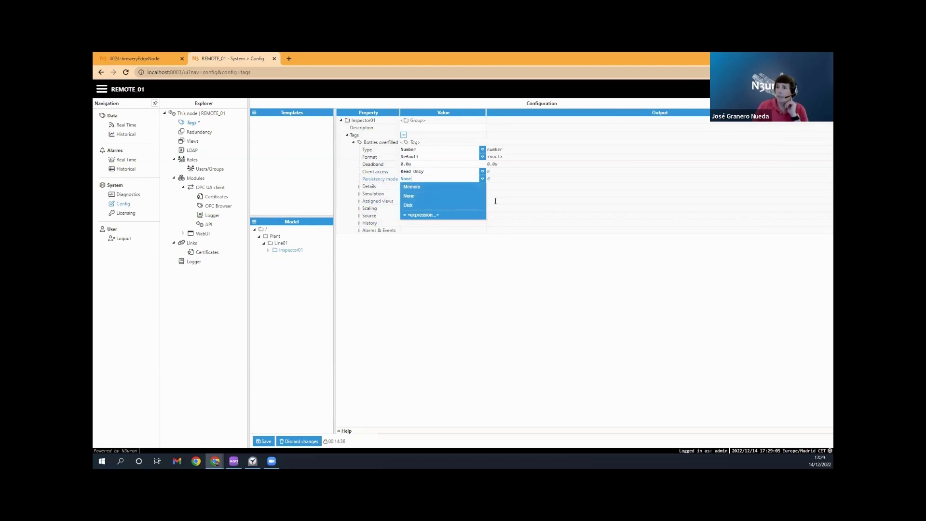
left_click(376, 202)
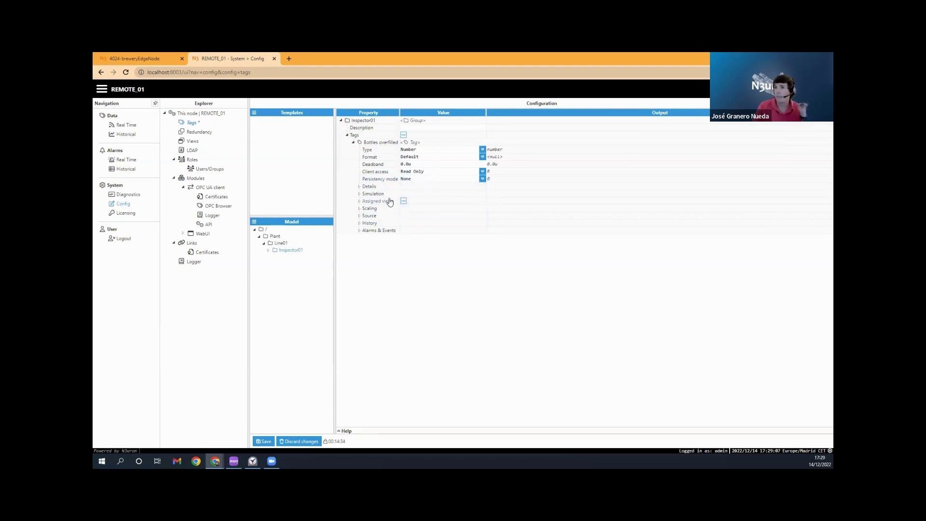
Step: Enter "Bottles overfilled" as the description in the tag's details
left_click(359, 188)
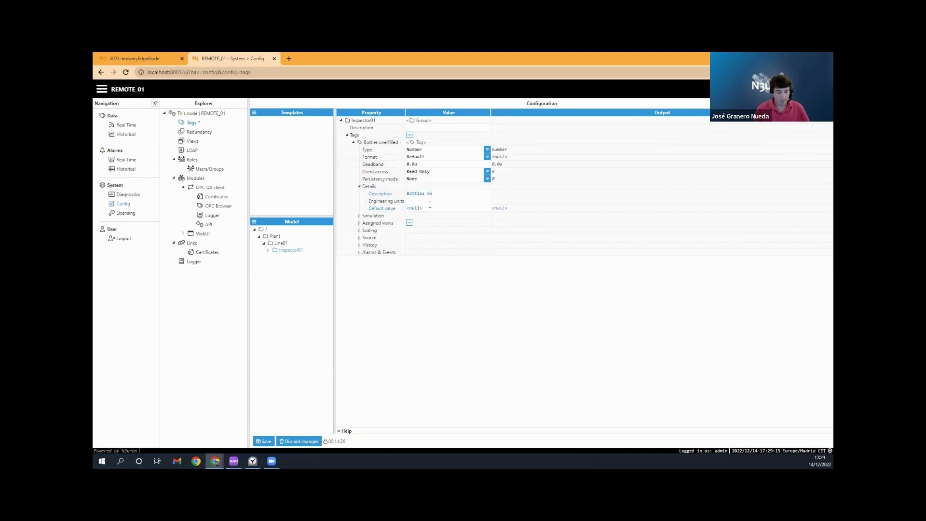
type("d")
key("Return")
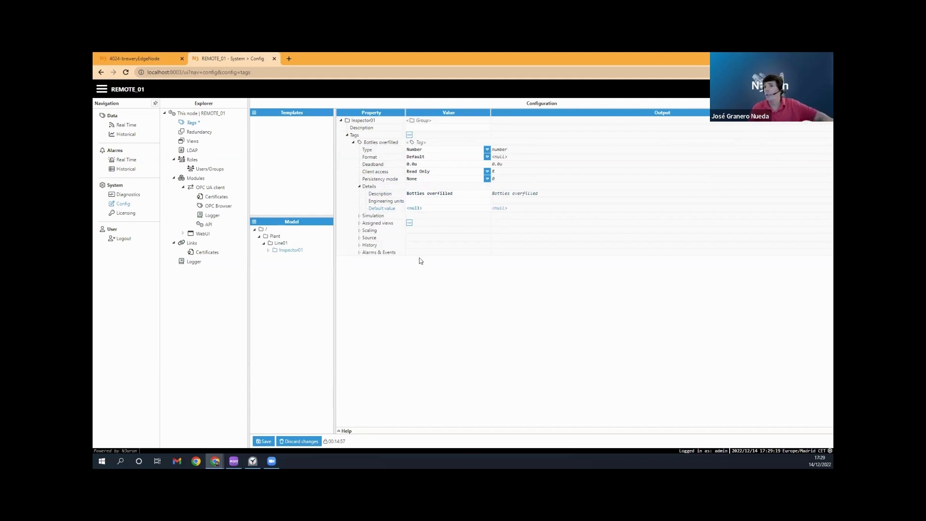
Step: Look over the tag's scaling settings and enable its data source
left_click(360, 231)
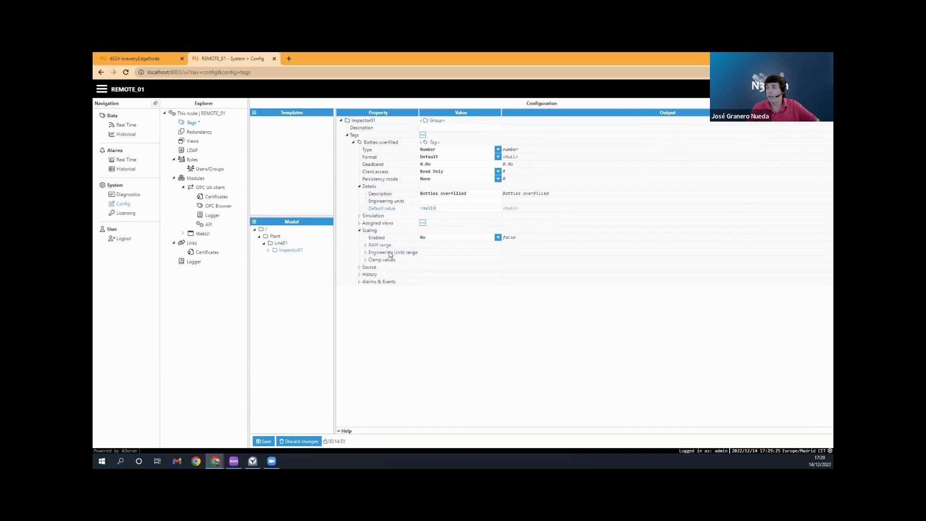
left_click(360, 267)
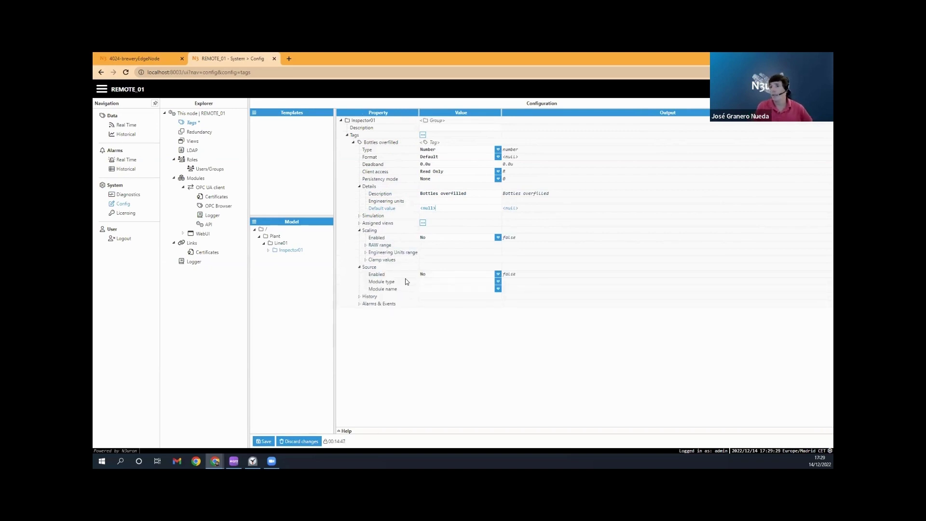
left_click(497, 275)
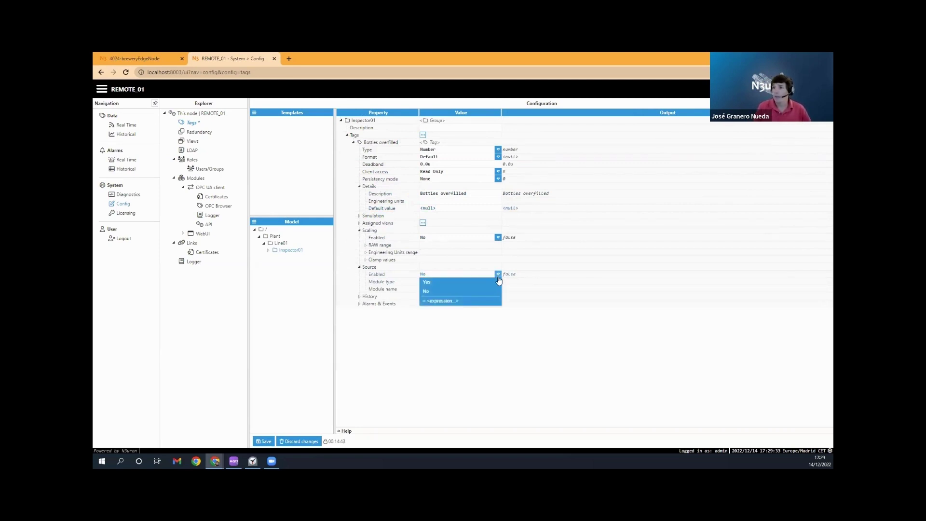
left_click(469, 282)
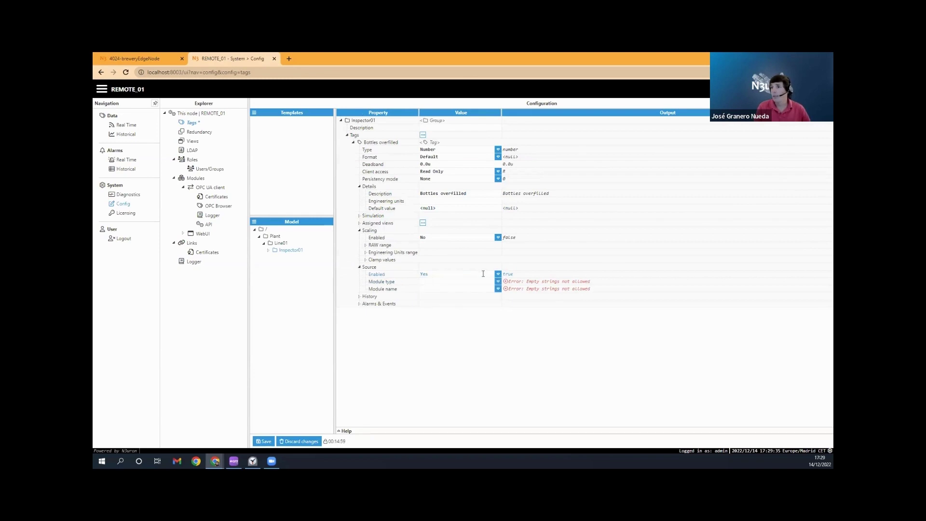
Step: Set the source's module type to OpcUaClient and its module name to OPC UA client
left_click(498, 283)
scroll(478, 310, "down", 5)
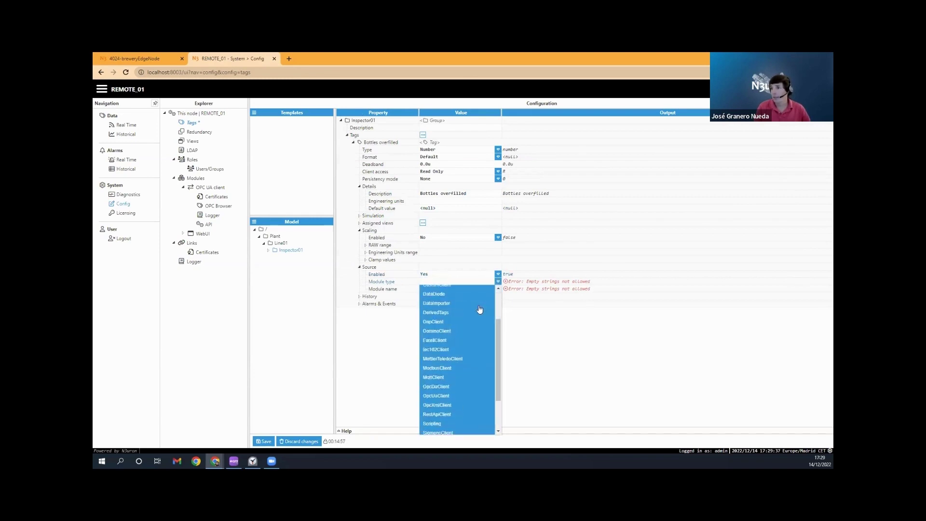
left_click(456, 345)
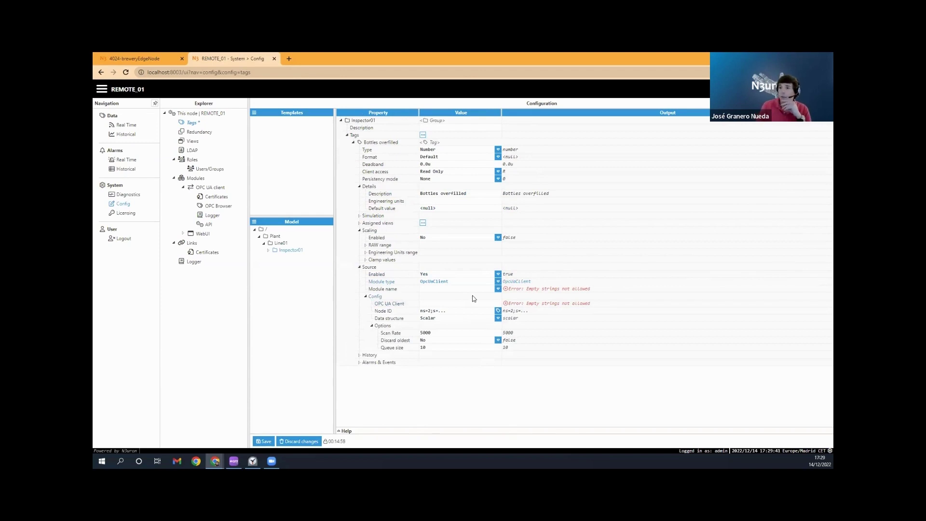
left_click(498, 289)
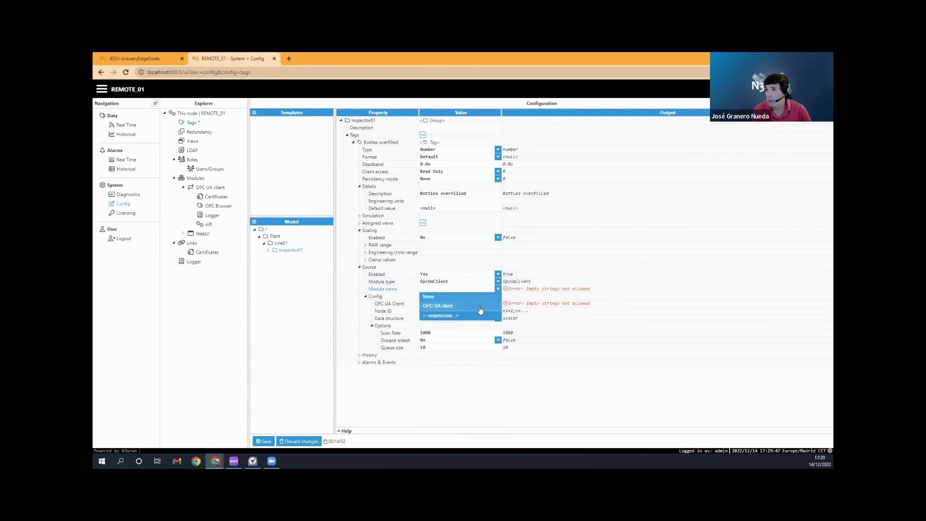
left_click(480, 306)
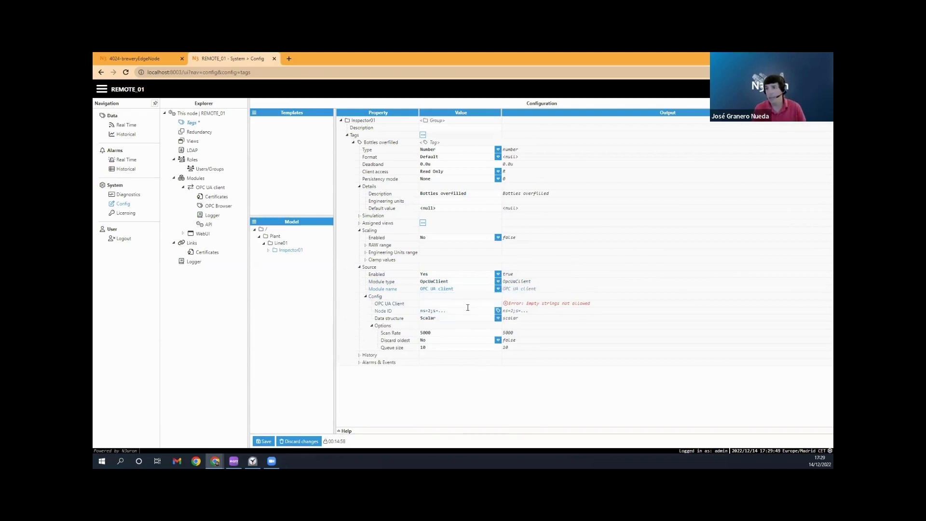
Step: Set the source's OPC UA Client field to Inspectors and check the help text for that field
left_click(463, 303)
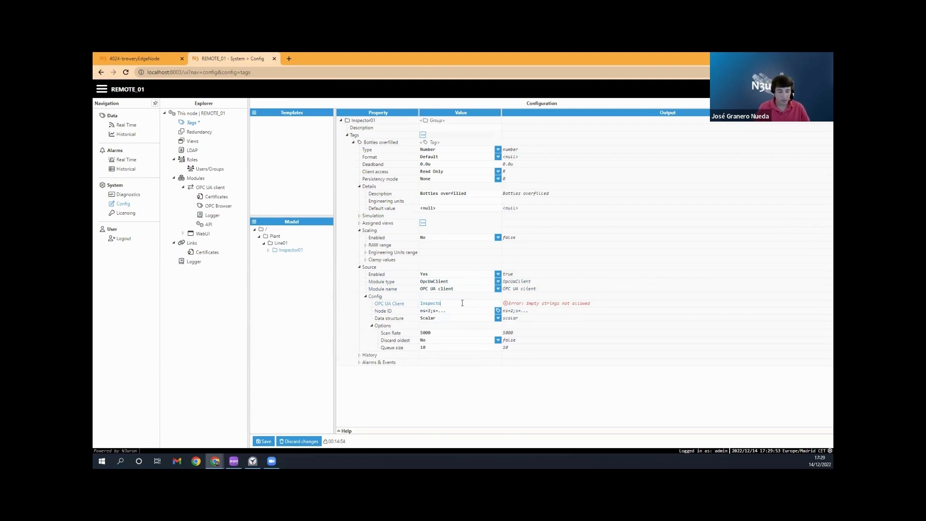
key("Return")
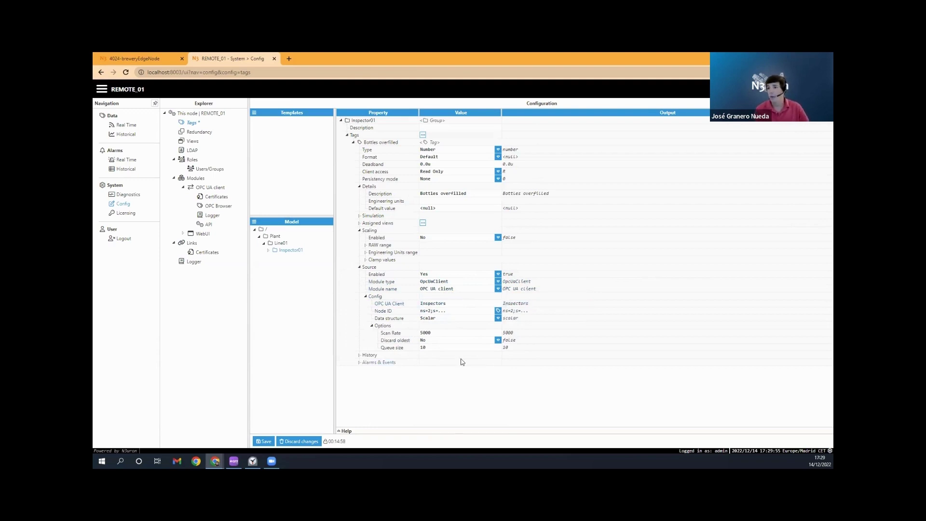
left_click(340, 431)
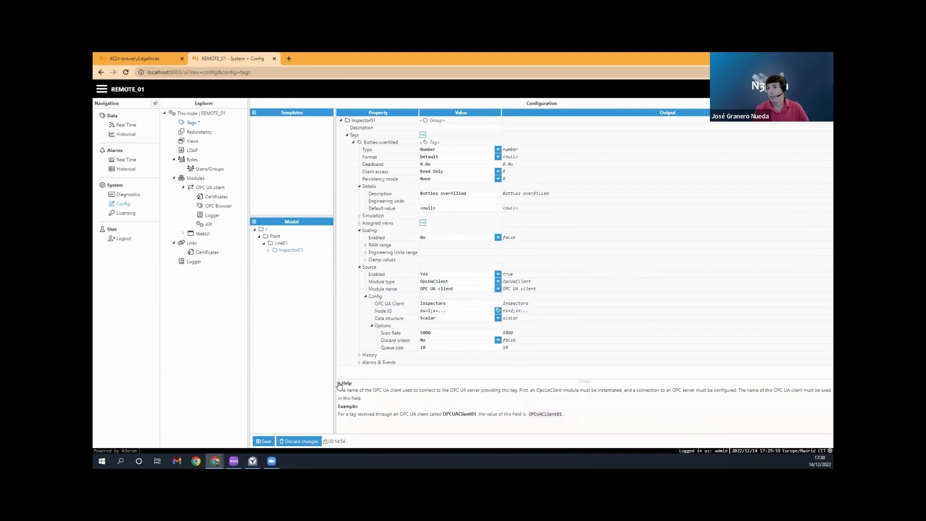
left_click(339, 384)
left_click(347, 430)
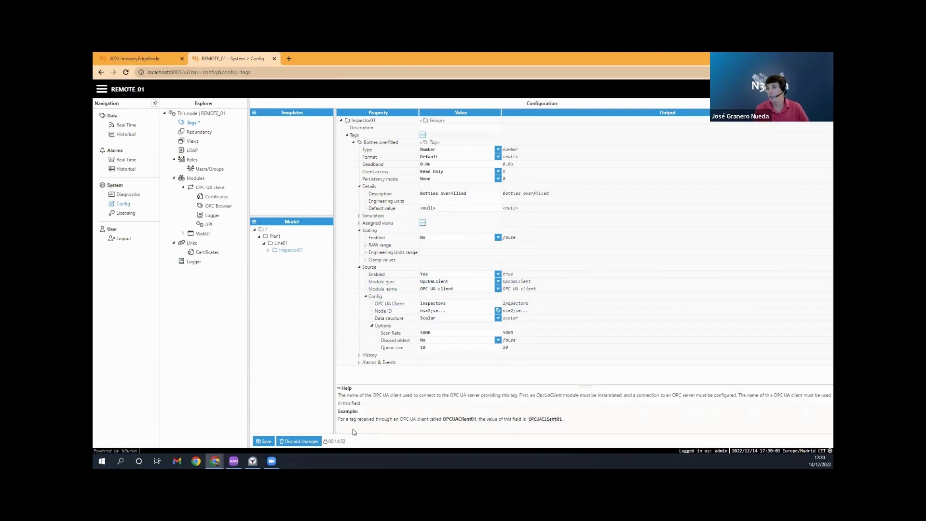
left_click(339, 384)
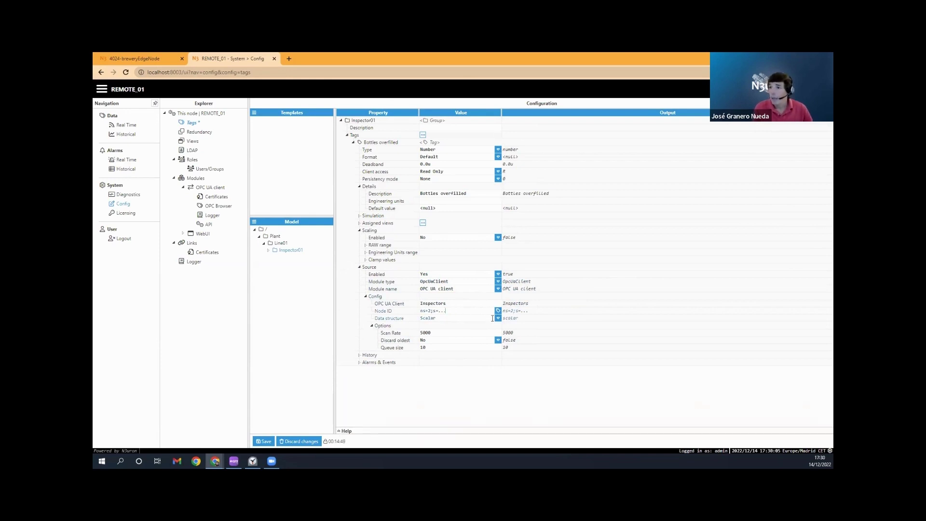
Step: Browse the OPC UA server to Plant/Packing/Inspector Line 1/Bottles overfilled and assign its Inspector_station_01 tag as the Node ID
left_click(498, 310)
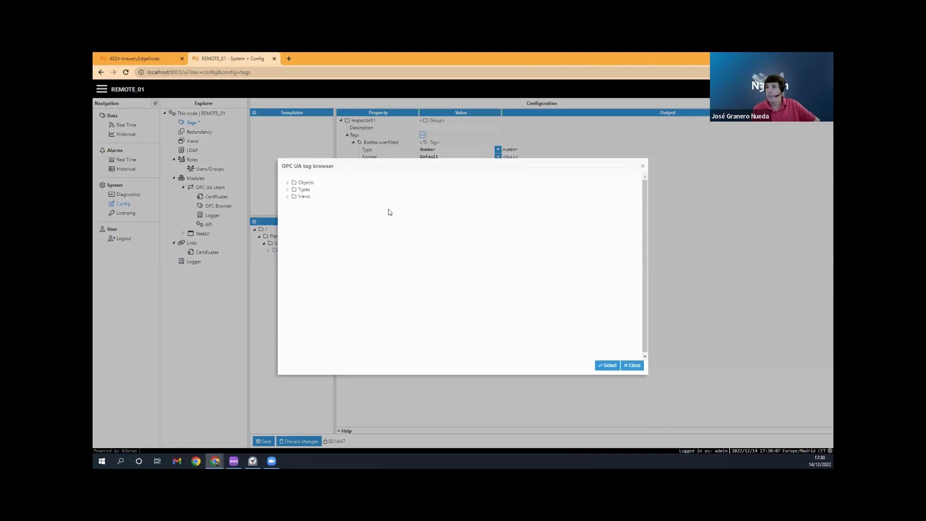
left_click(288, 183)
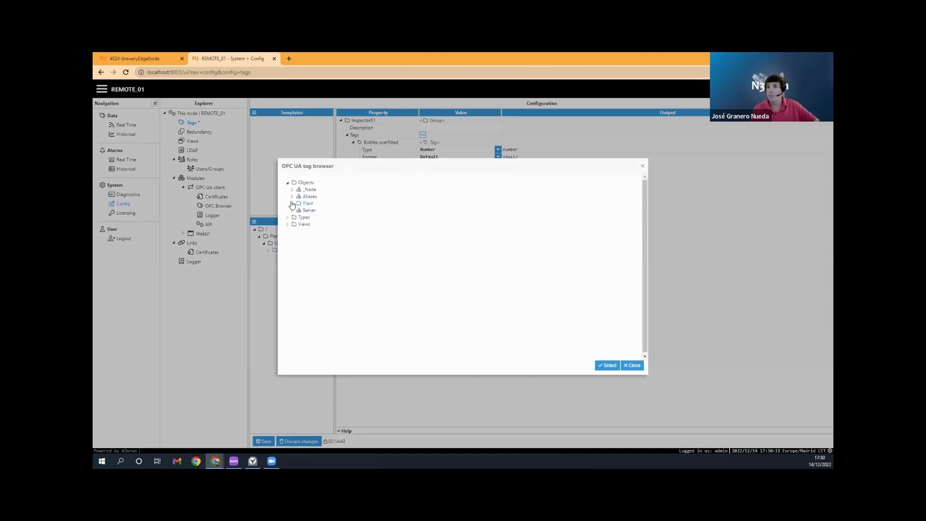
left_click(292, 204)
left_click(296, 211)
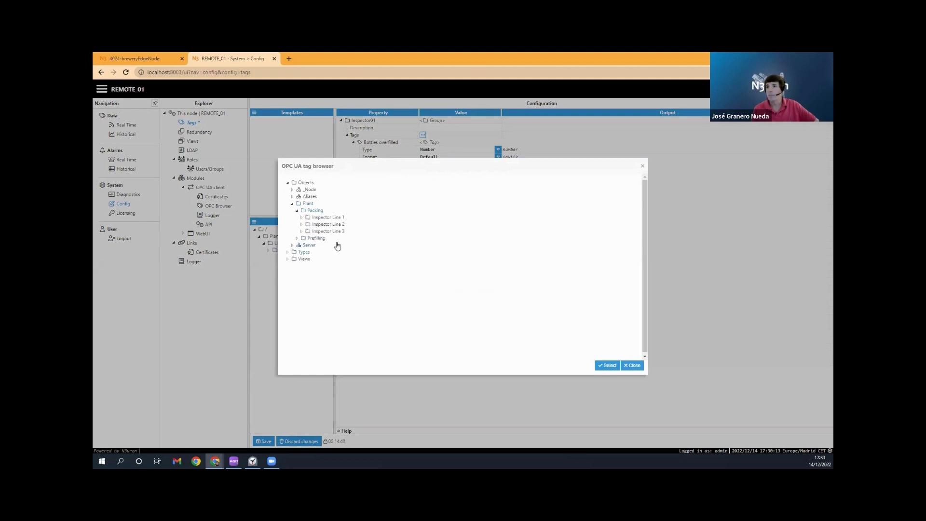
left_click(330, 220)
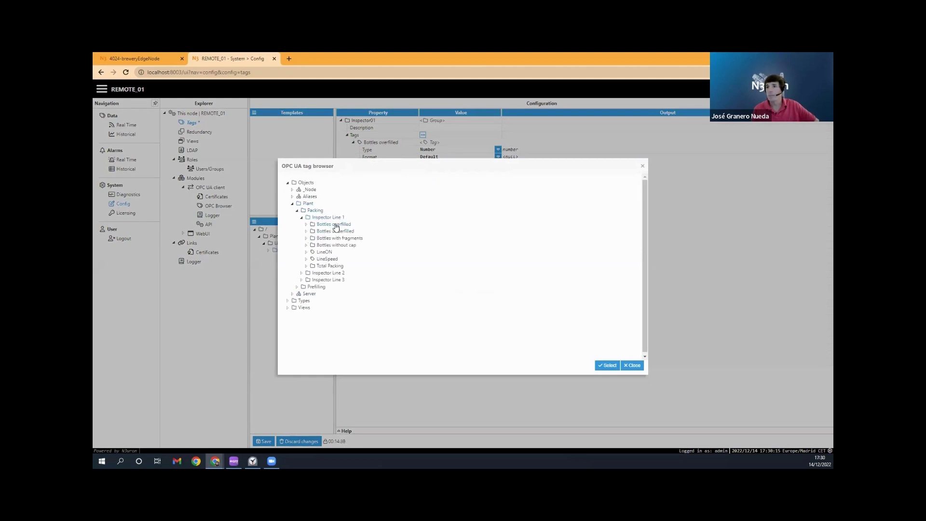
left_click(336, 225)
left_click(339, 232)
left_click(607, 365)
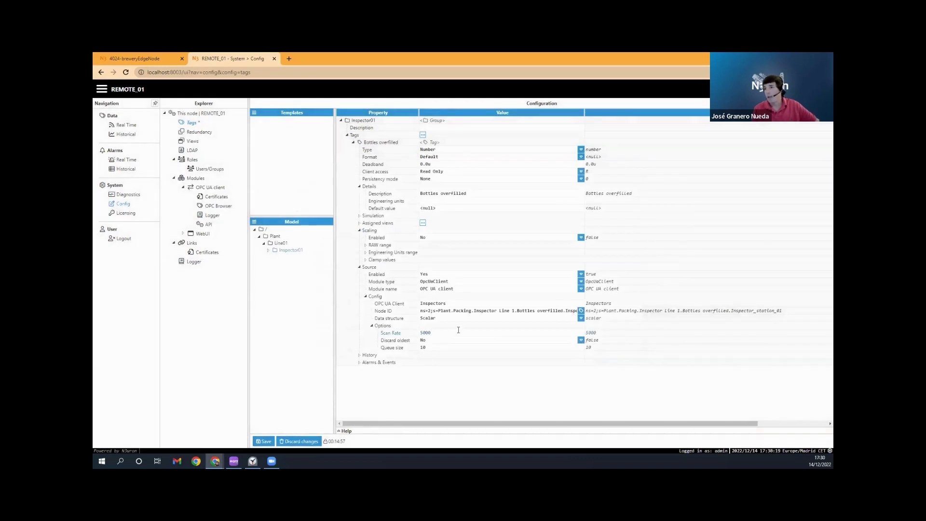
Step: Review the tag's history and alarm settings, and save the tag configuration
left_click(359, 356)
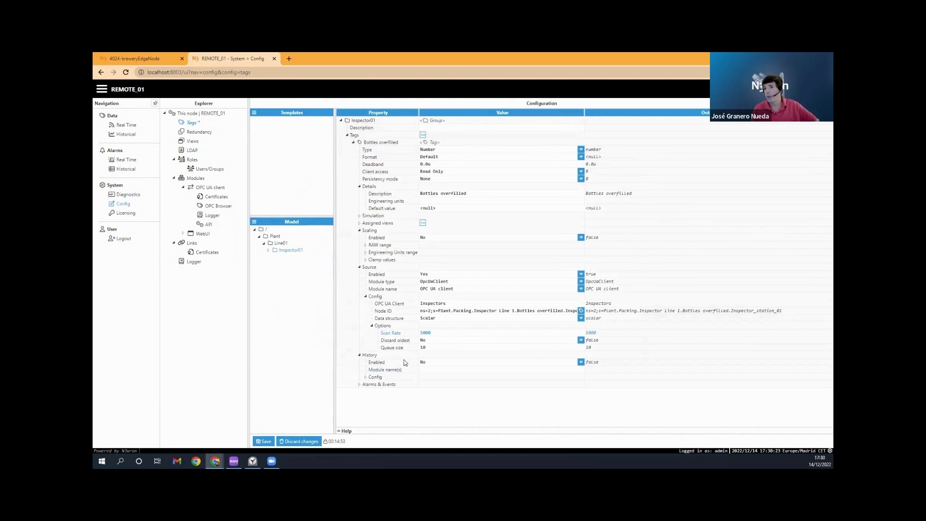
left_click(435, 362)
left_click(404, 401)
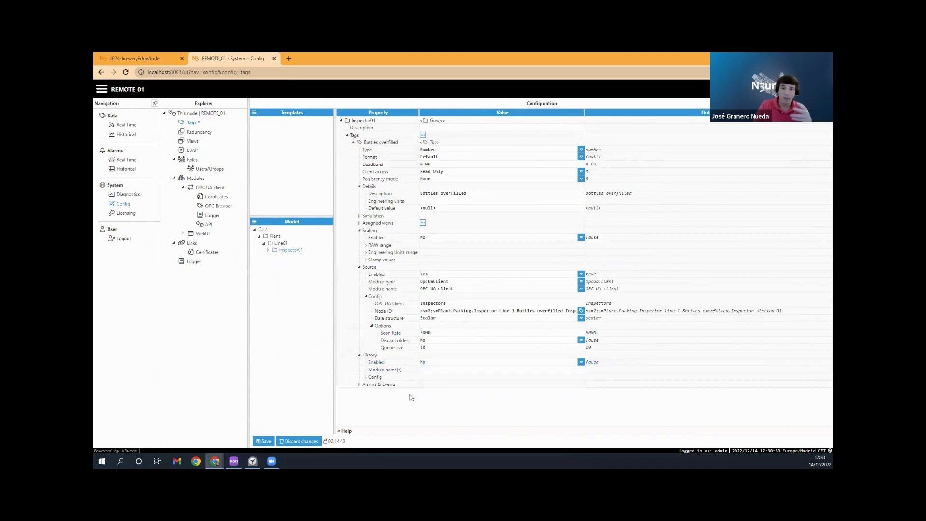
left_click(360, 384)
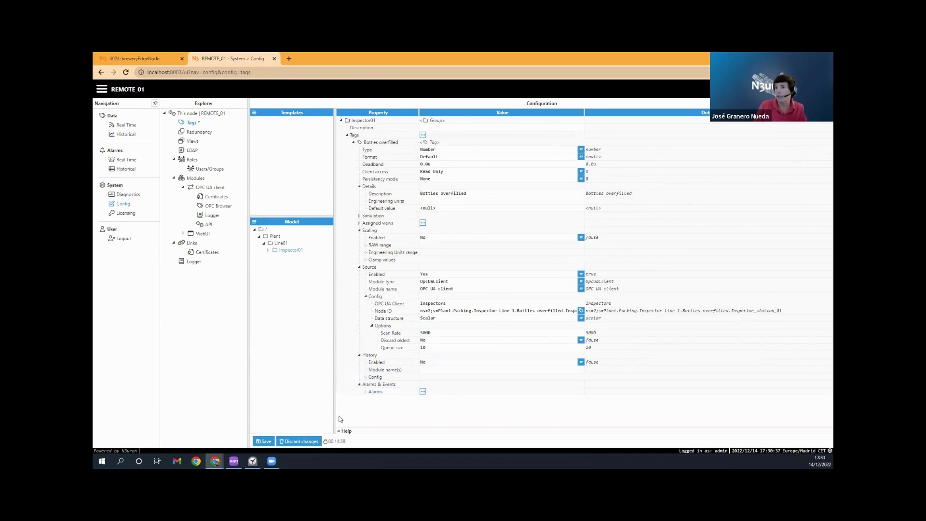
left_click(264, 440)
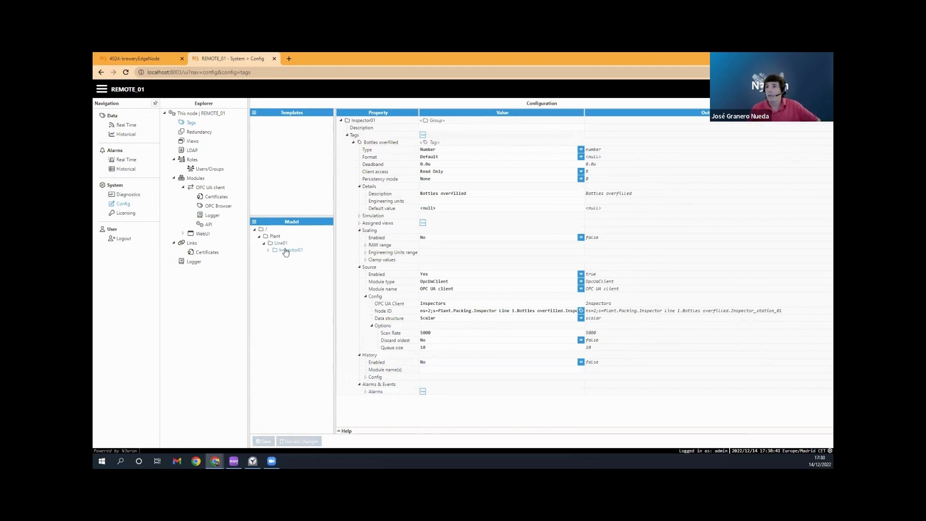
Step: Check the live data of the Line01 group's tags with sublevels included, and return to the tag configuration
left_click(126, 125)
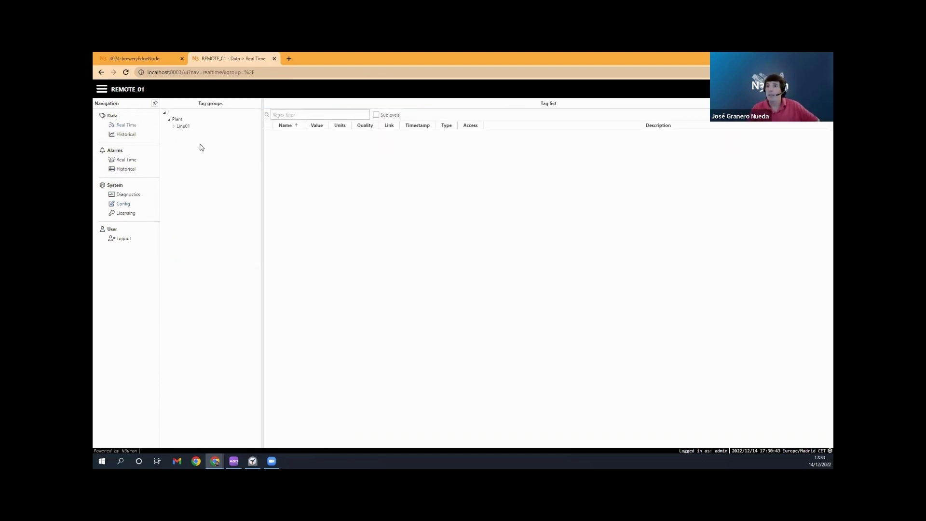
left_click(182, 126)
left_click(377, 115)
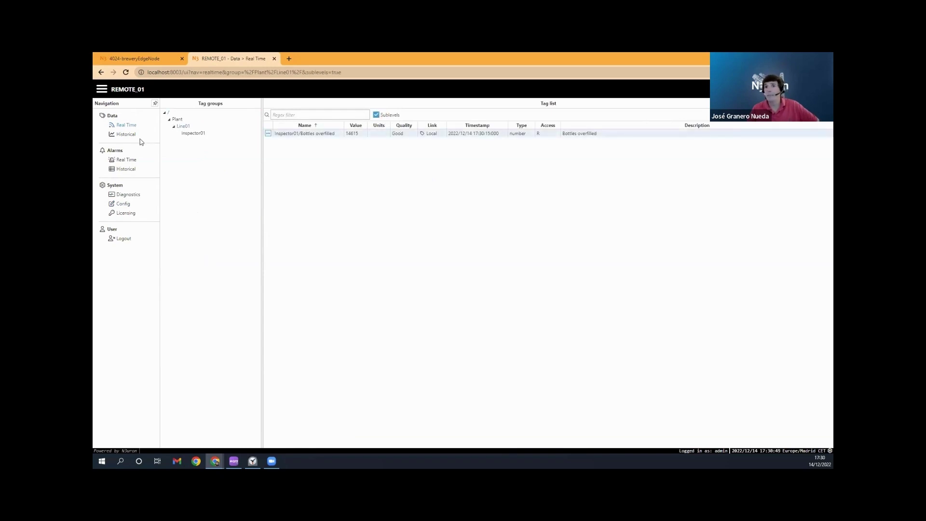
left_click(124, 204)
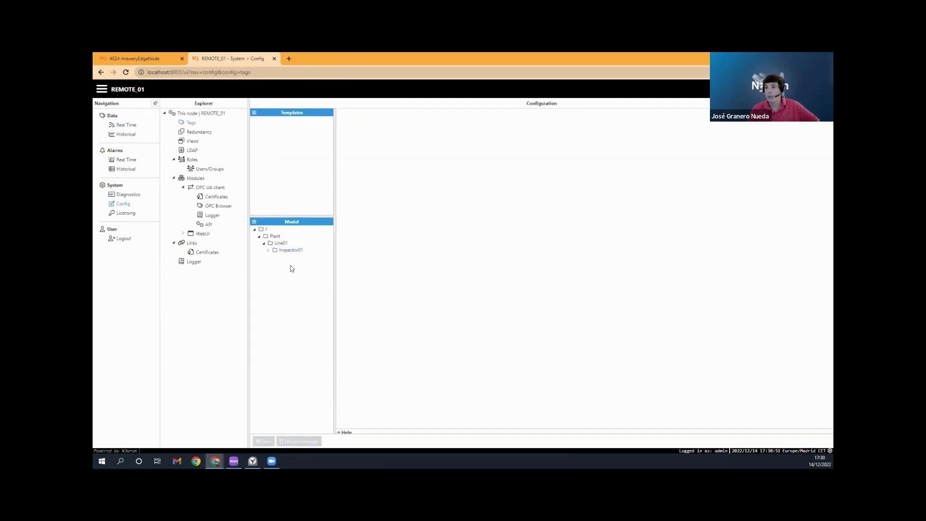
Step: Duplicate the Bottles overfilled tag in the Inspector01 group and name the copy Bottles underfilled
left_click(268, 250)
left_click(296, 257)
right_click(295, 258)
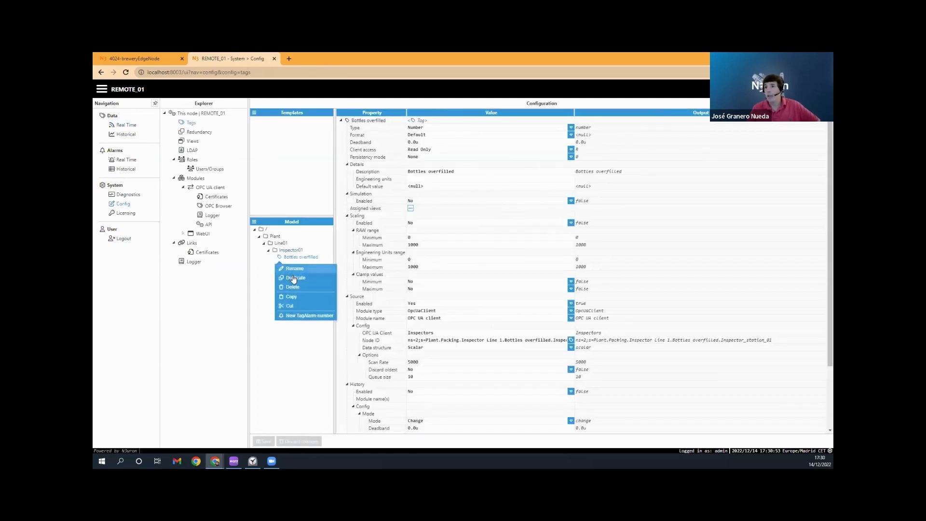
left_click(294, 279)
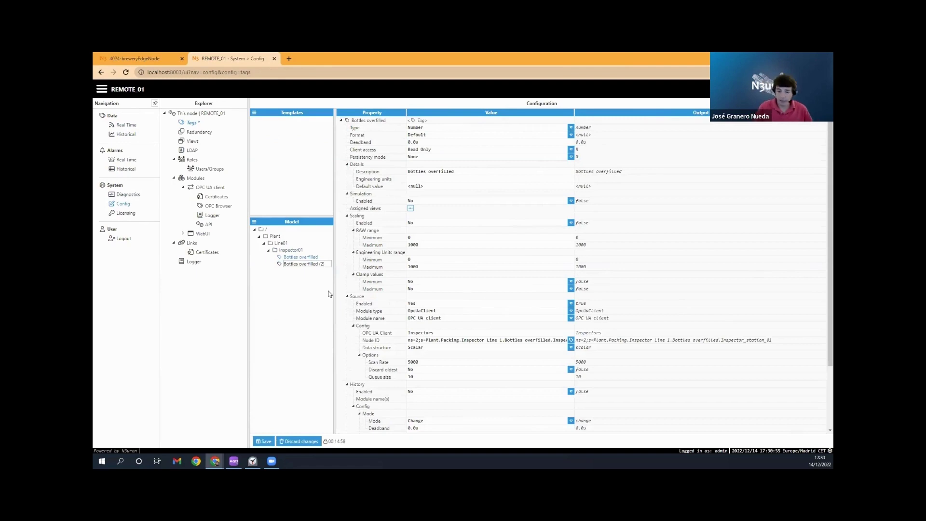
key("BackSpace")
key("BackSpace")
key("BackSpace")
key("BackSpace")
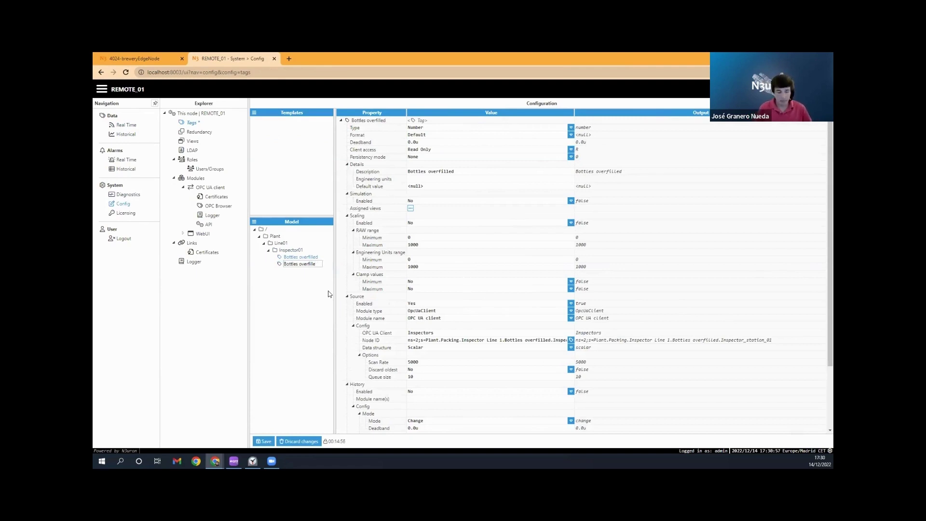
type("d")
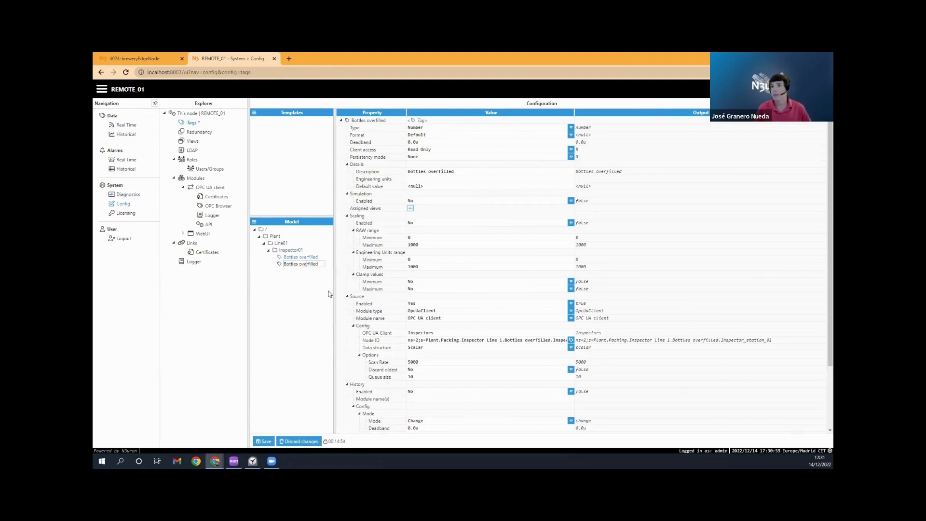
key("BackSpace")
key("BackSpace")
type("und")
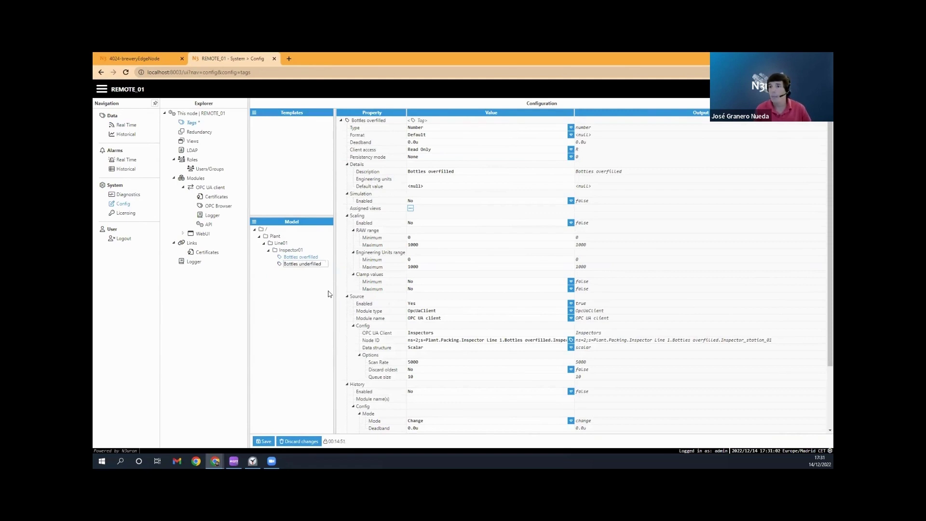
key("Return")
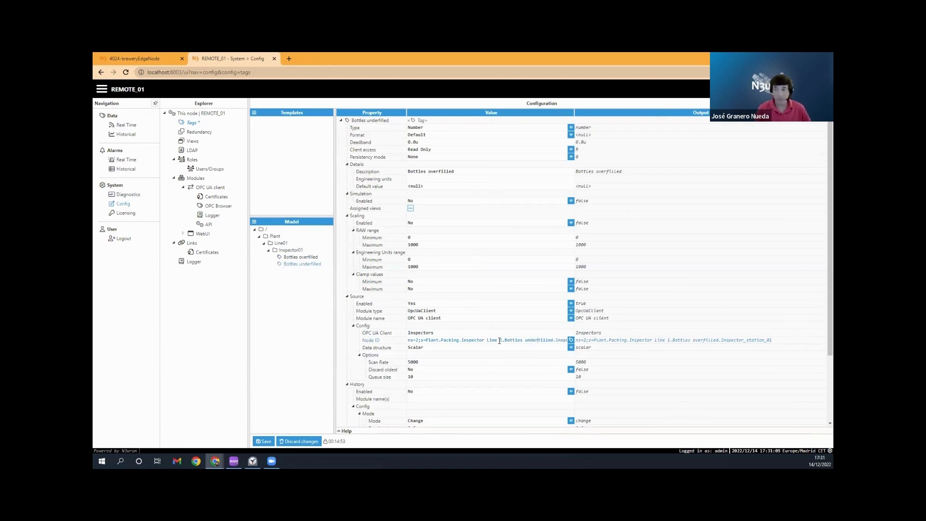
Step: Save the Bottles underfilled tag with its Node ID pointing to Bottles underfilled, and check the Line01 live data
left_click(265, 441)
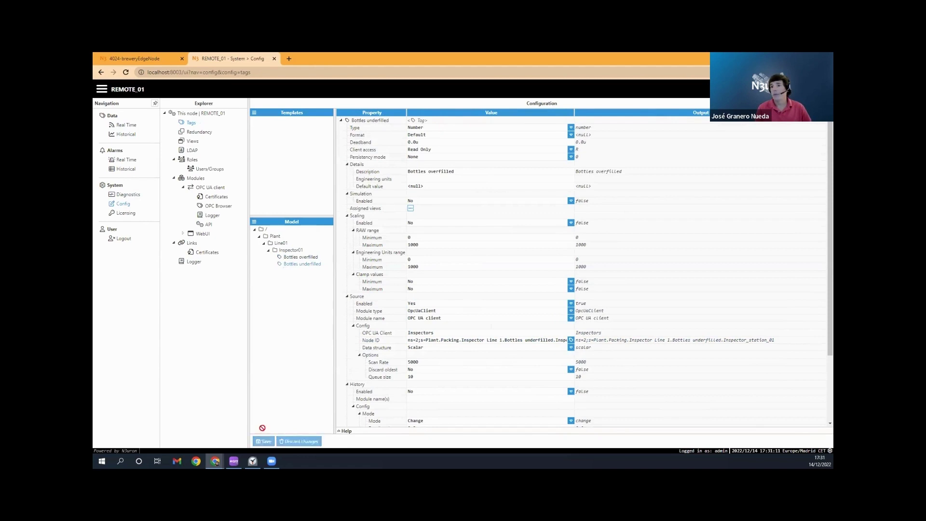
left_click(131, 127)
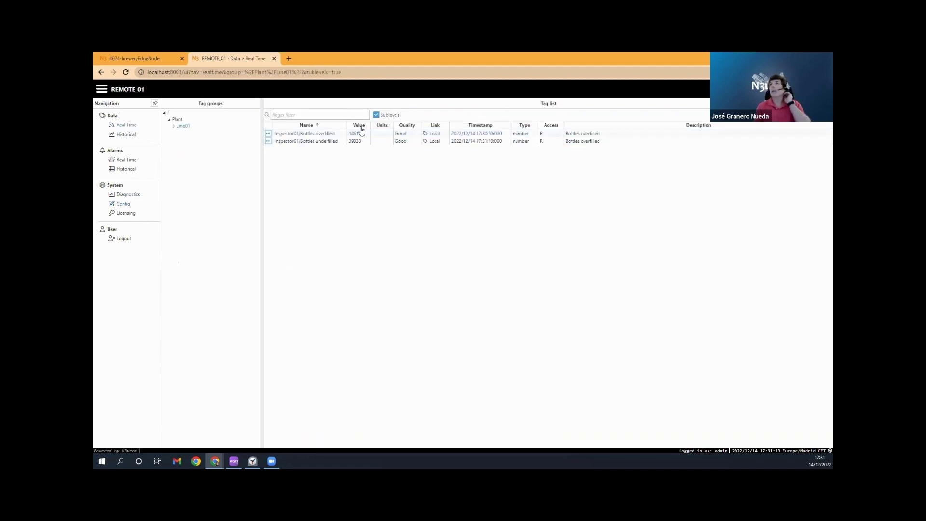
left_click(124, 206)
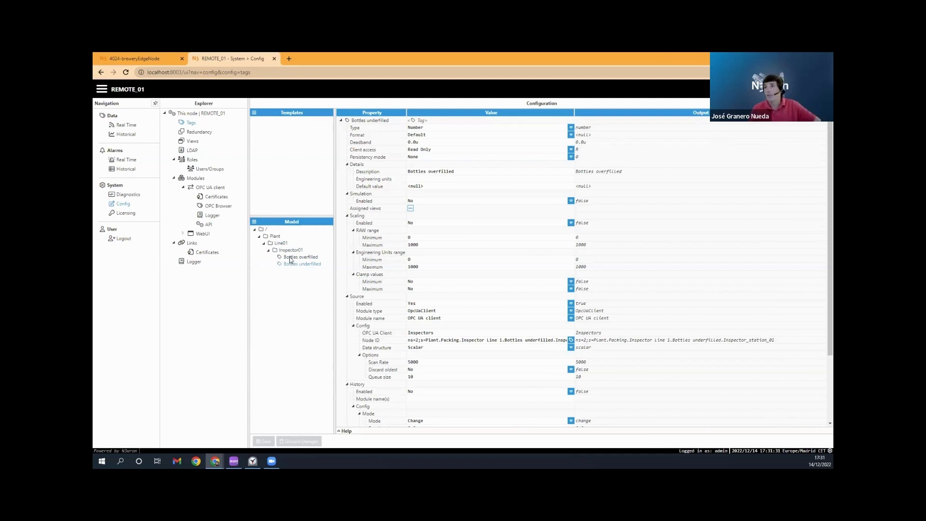
Step: Create a template from the Inspector01 group and rename it Inspector
left_click_drag(289, 250, 286, 173)
key("Return")
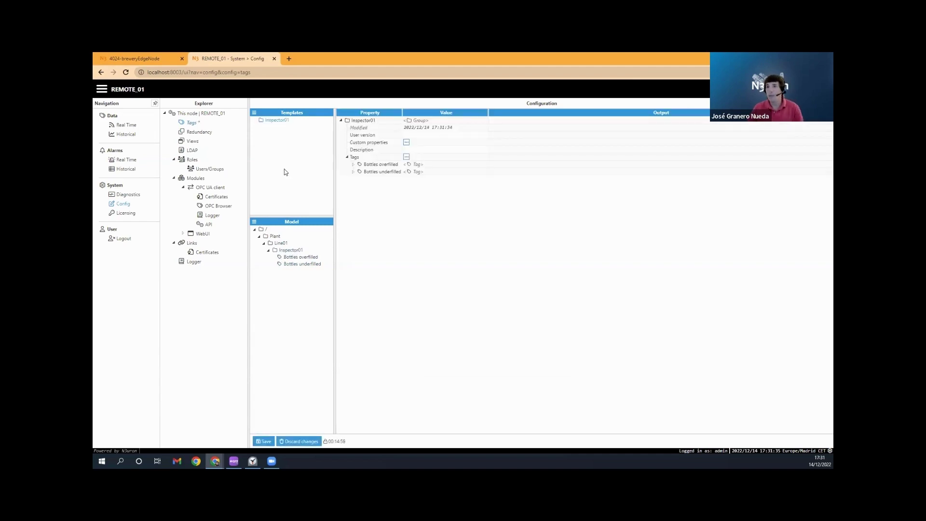
right_click(278, 124)
left_click(292, 129)
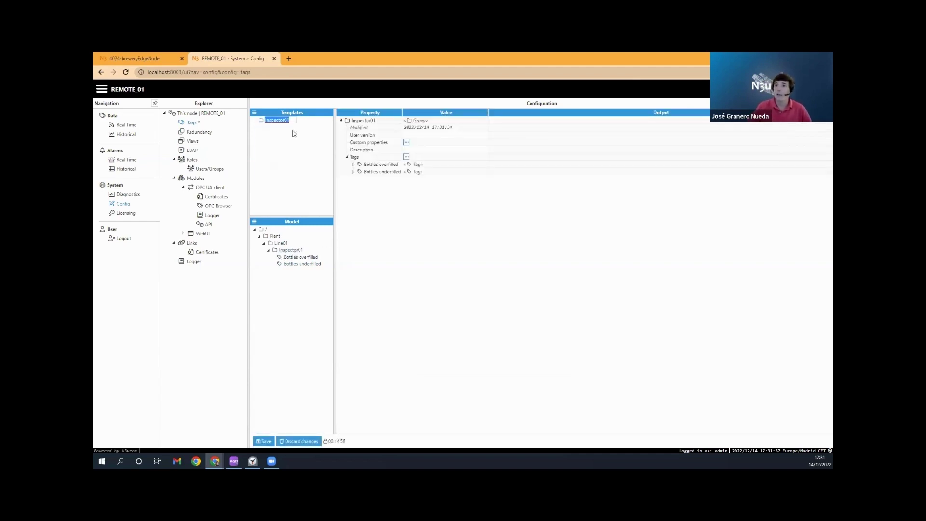
key("End")
key("BackSpace")
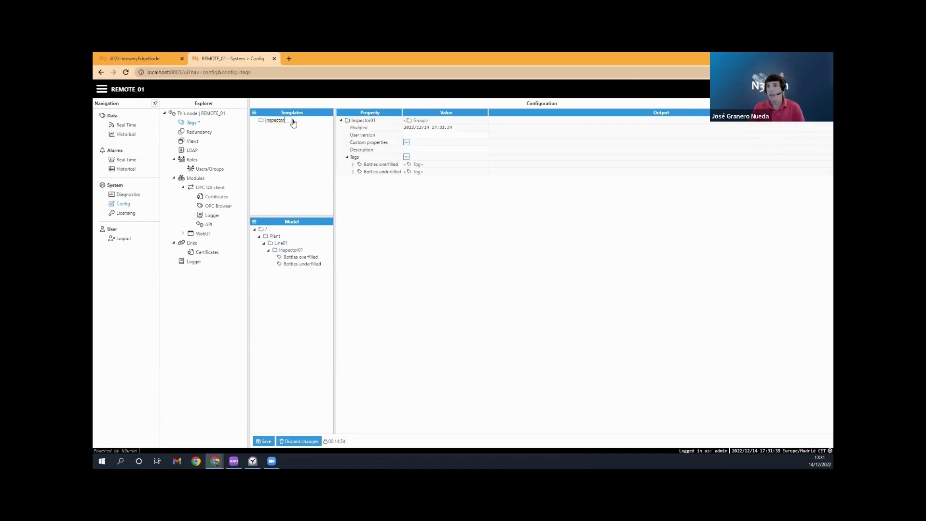
key("Return")
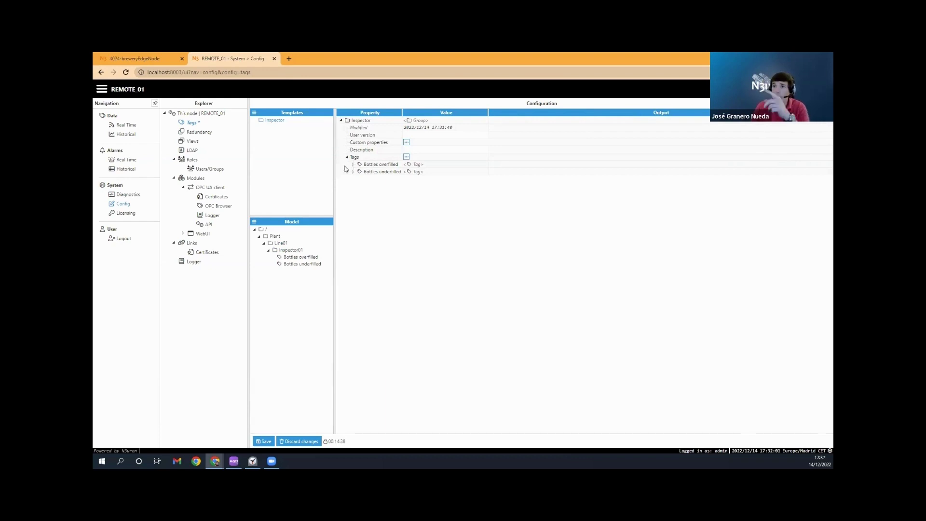
Step: Add Line and Inspector text custom properties to the Inspector template, and set Line to the expression {Line}
left_click(407, 143)
left_click(432, 155)
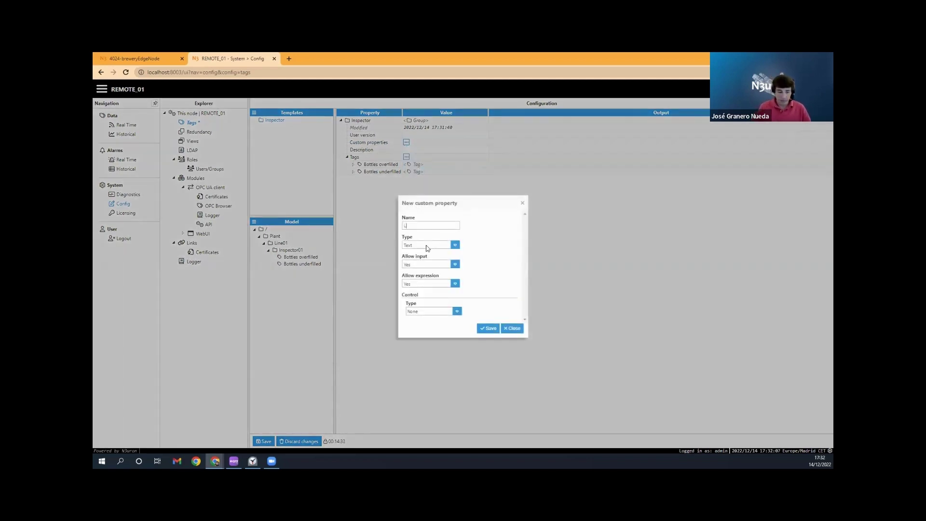
left_click(488, 328)
left_click(406, 143)
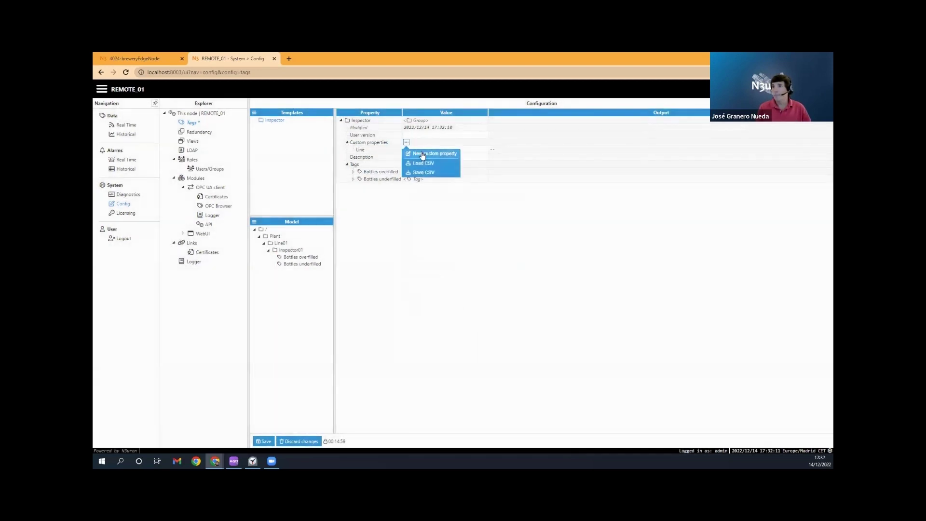
left_click(420, 154)
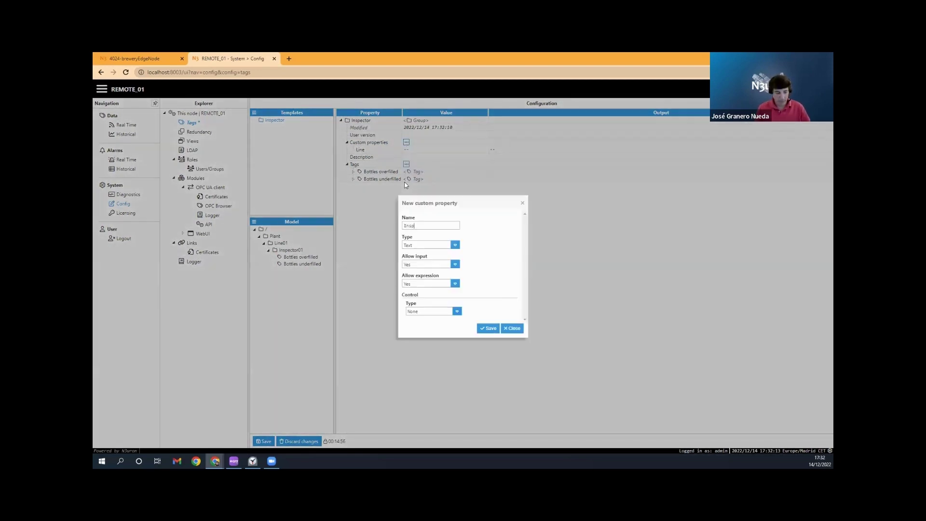
left_click(488, 328)
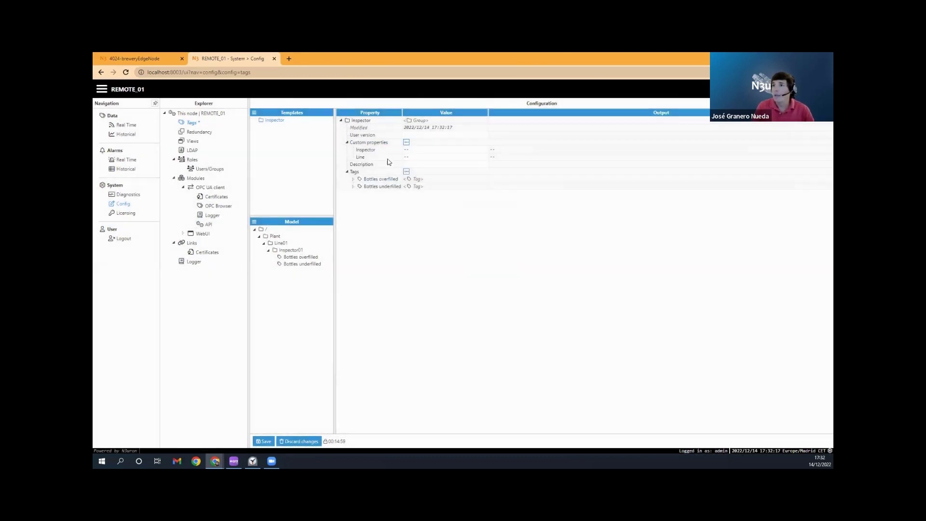
left_click_drag(423, 157, 392, 156)
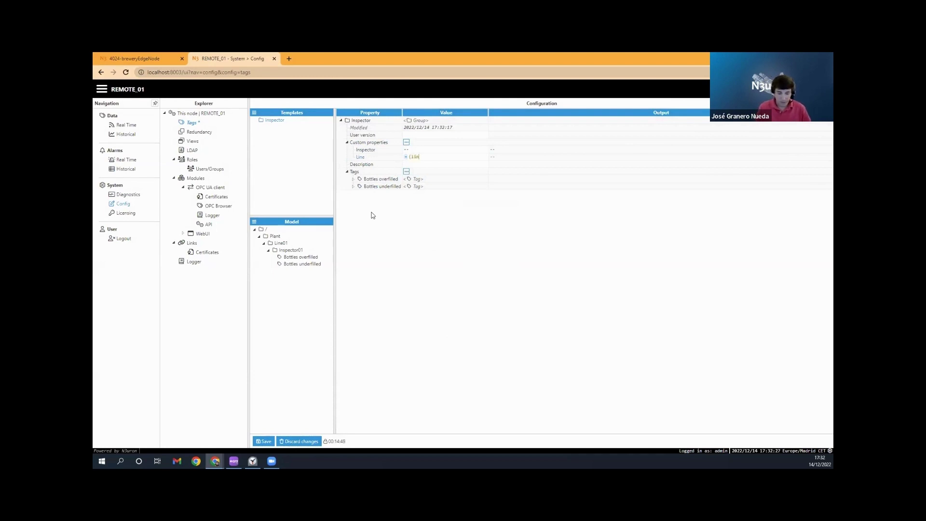
key("Return")
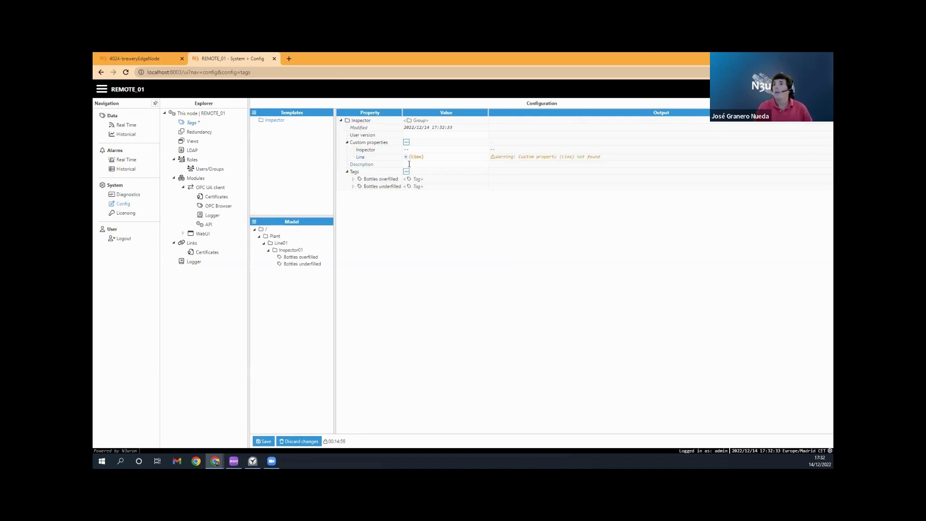
Step: Turn the template's Bottles overfilled Node ID into an expression, replacing the line number with "+{Line}+" between quoted text parts
left_click(353, 179)
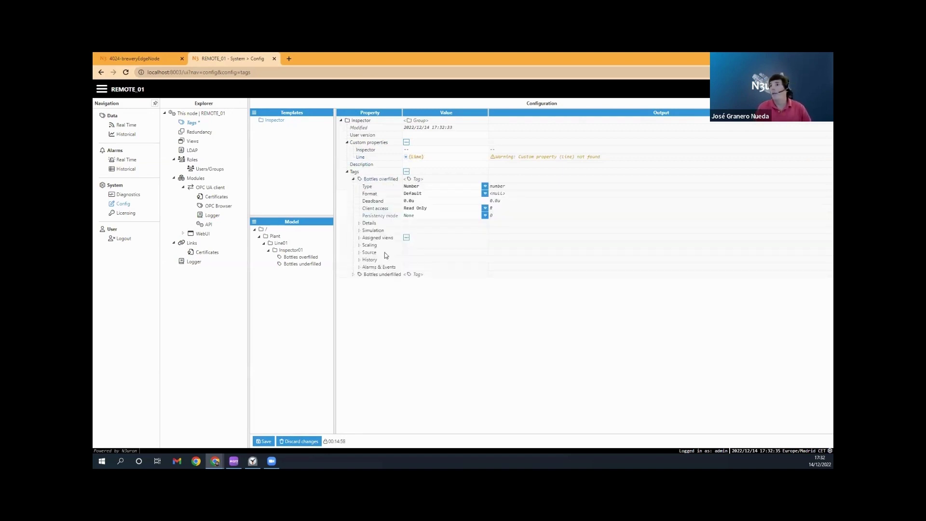
left_click(359, 253)
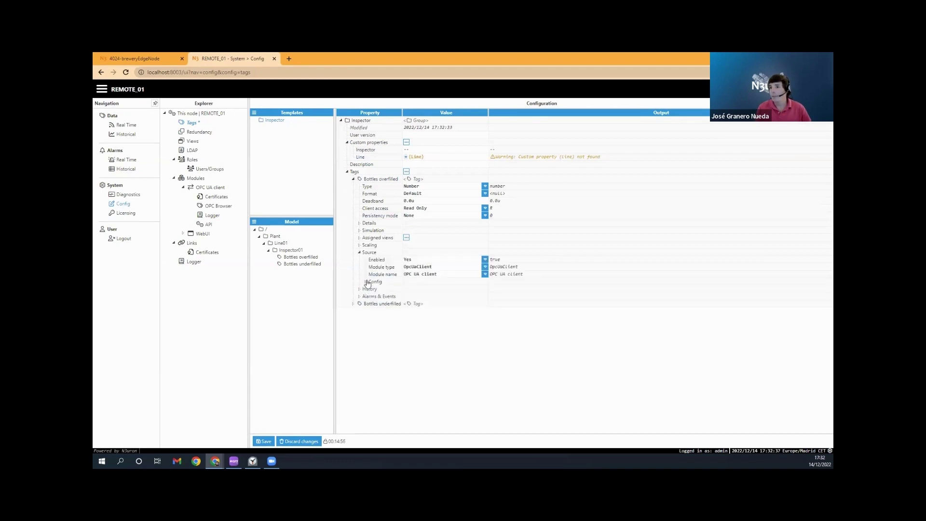
left_click(365, 282)
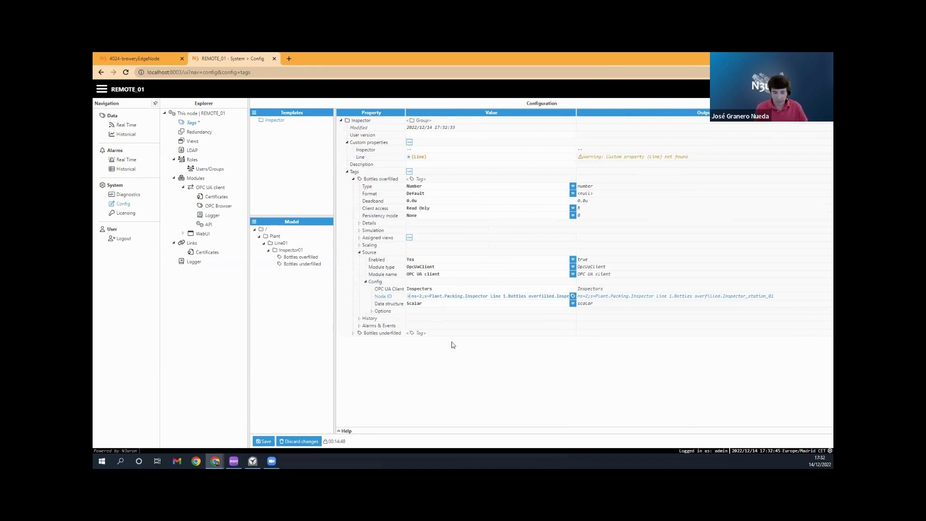
type("(")
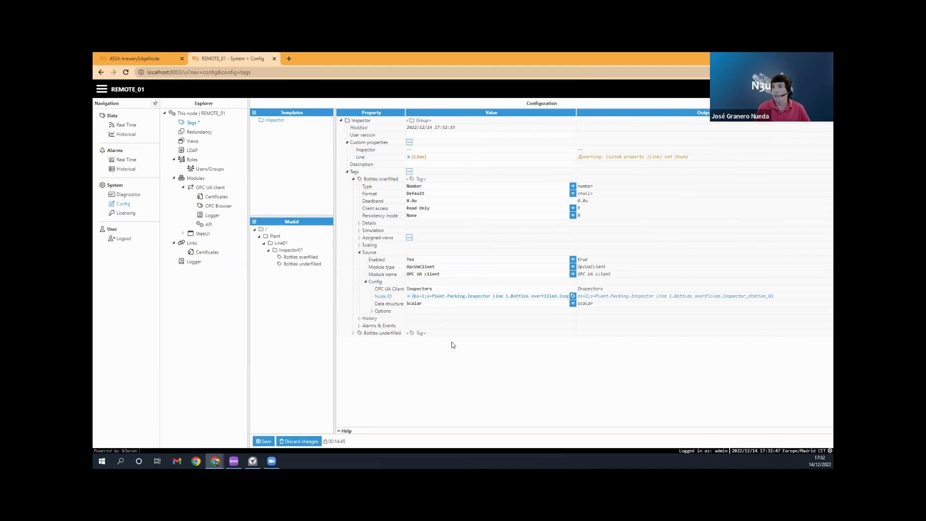
key("BackSpace")
type("\"")
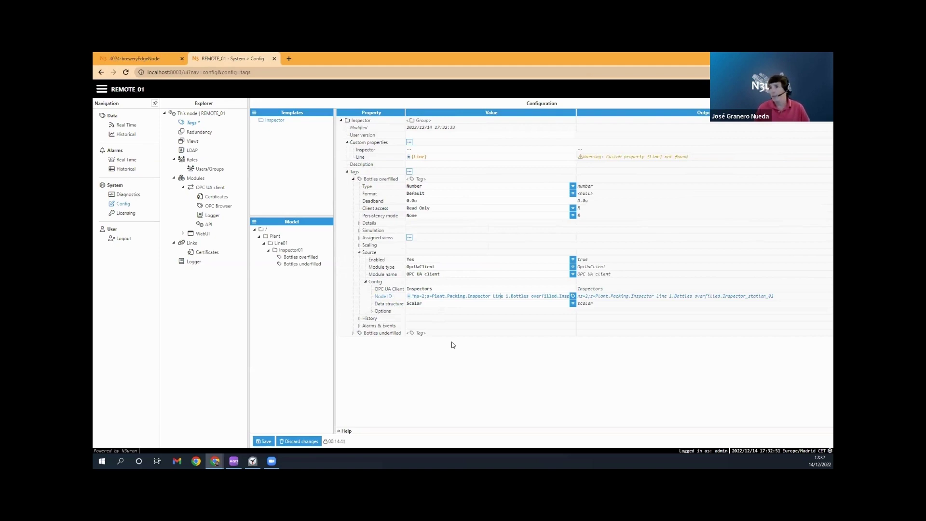
type("\"")
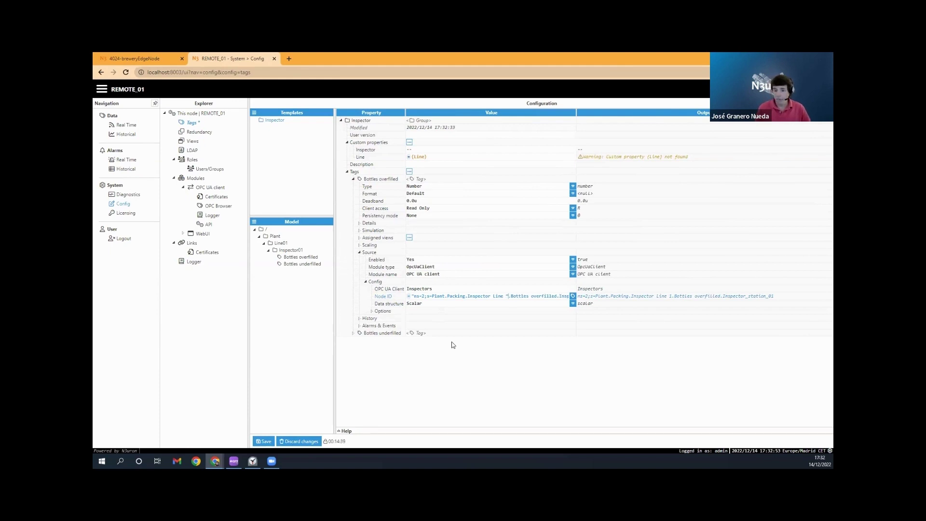
type("+{Line")
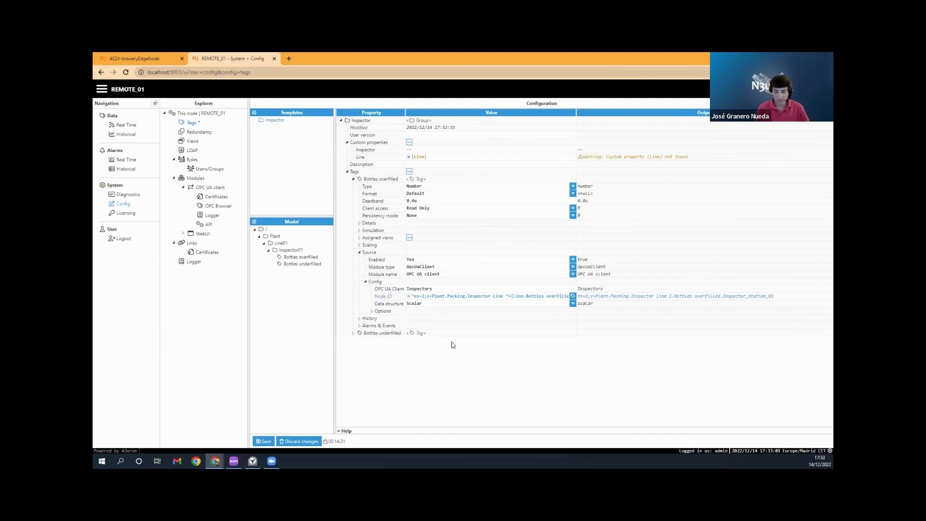
type("}+\"")
Step: Replace the station number 01 at the end of the Bottles overfilled Node ID expression with "+{Inspector}
key("Right")
key("Right")
key("Right")
key("Right")
key("Right")
key("Right")
key("Right")
key("Right")
key("Right")
key("Right")
key("Right")
key("Right")
key("Right")
key("Right")
key("Right")
key("Right")
key("Right")
key("Right")
key("Right")
key("Right")
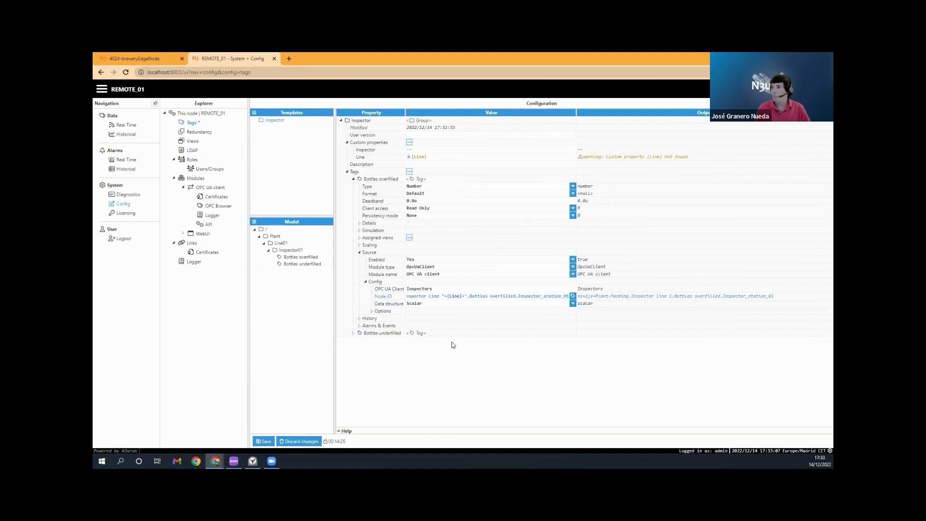
key("BackSpace")
key("BackSpace")
type("\"+{")
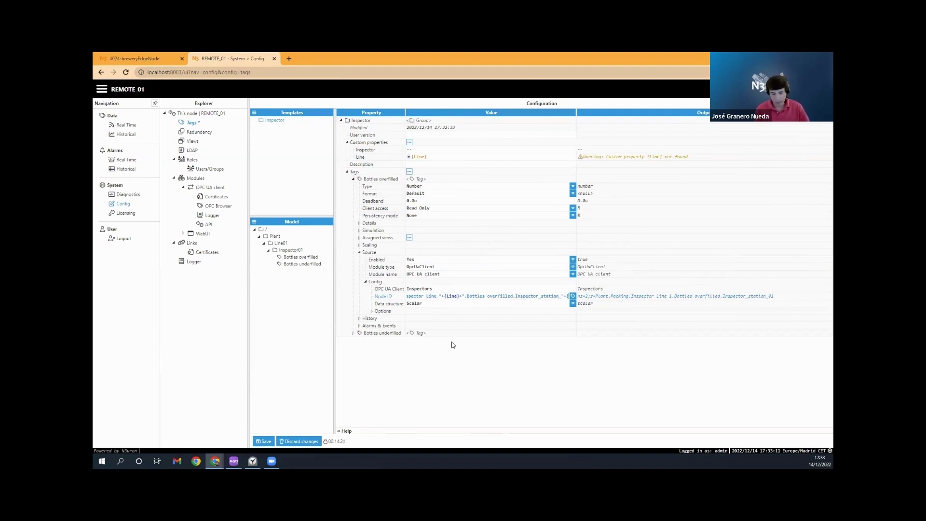
type("Inspector")
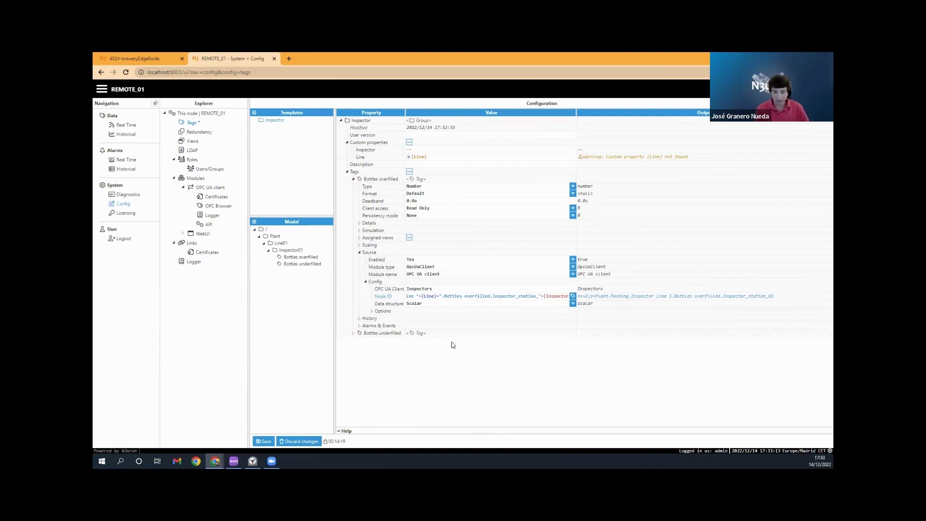
type("}")
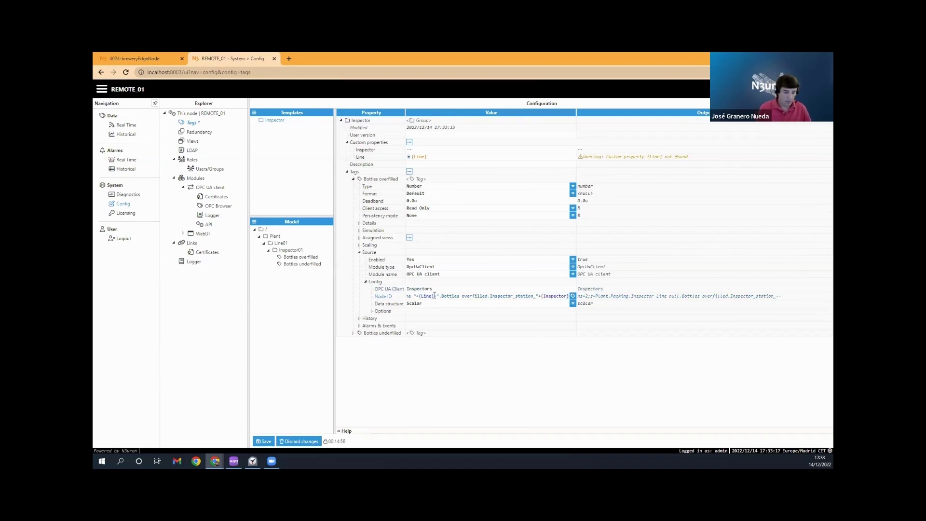
Step: Copy the Bottles overfilled Node ID expression and paste it over the Node ID in the Bottles underfilled tag's source configuration
key("ctrl+a")
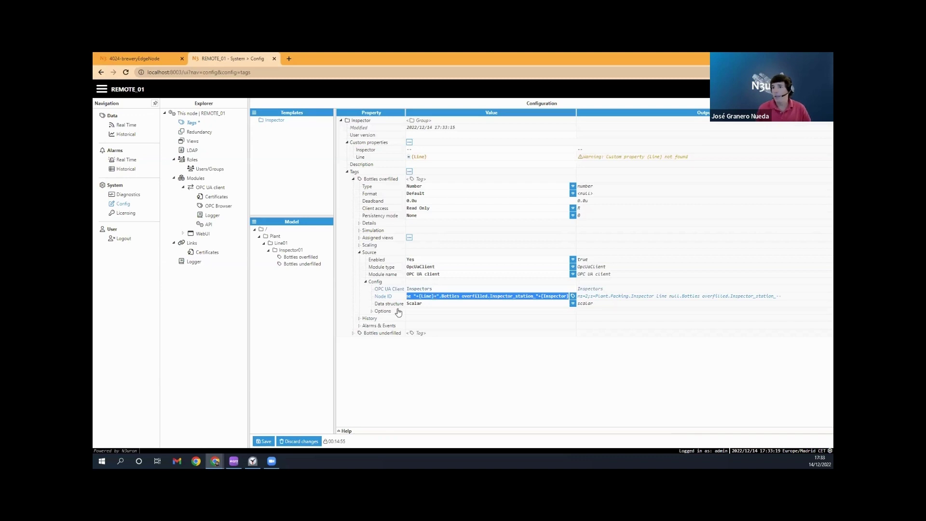
left_click(353, 334)
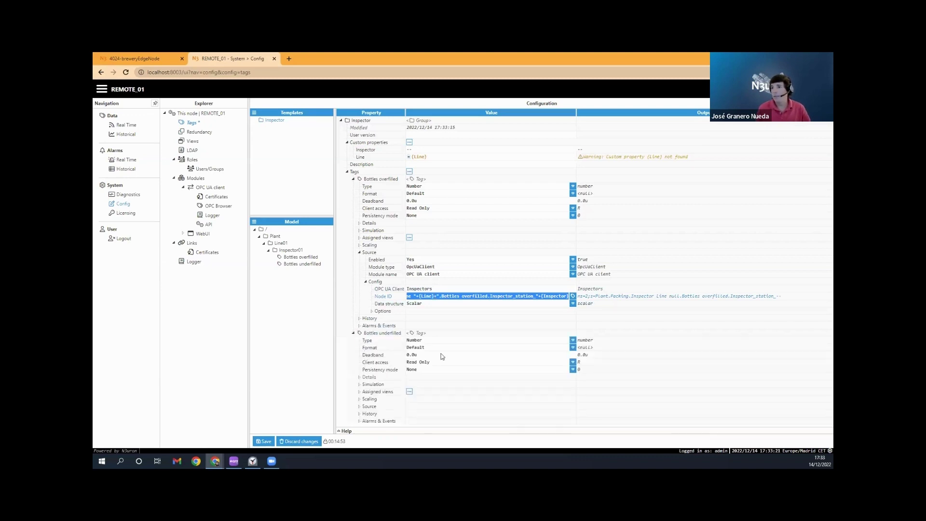
left_click(359, 406)
scroll(363, 410, "down", 1)
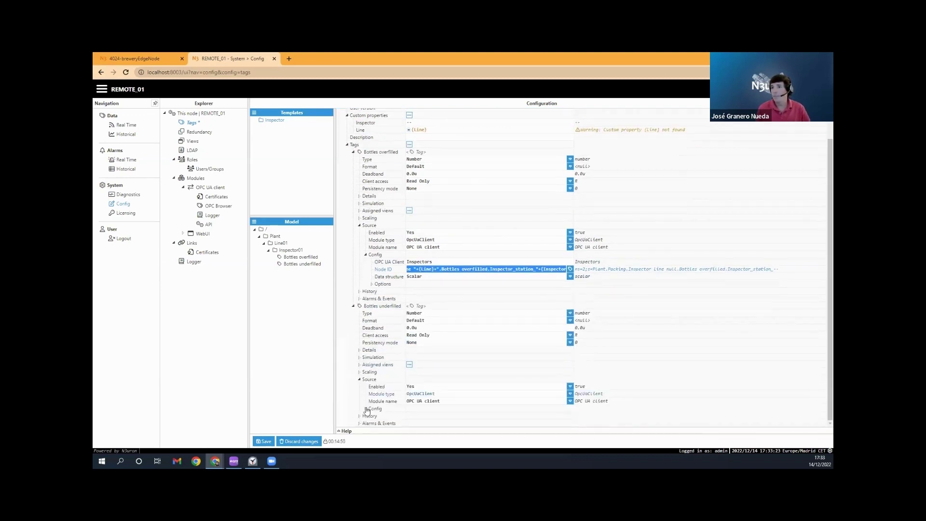
left_click(366, 409)
scroll(389, 384, "down", 1)
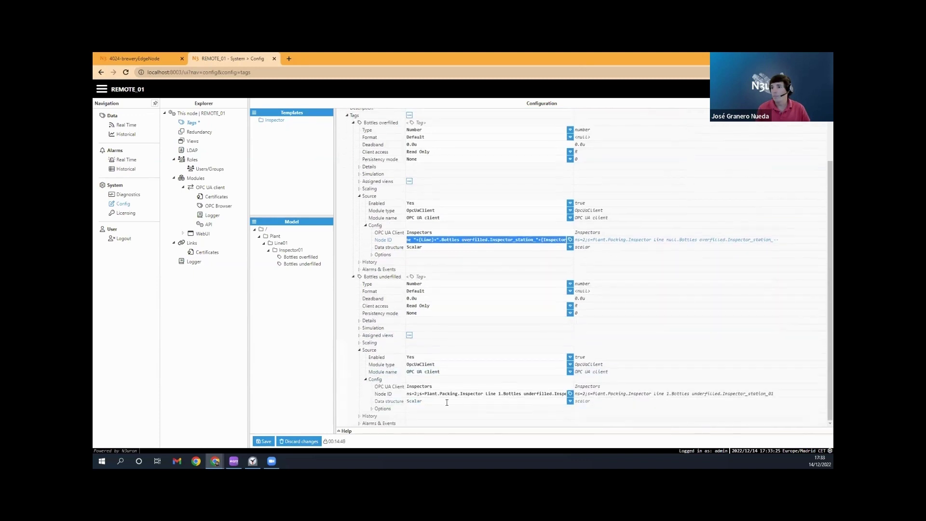
left_click(453, 393)
key("ctrl+a")
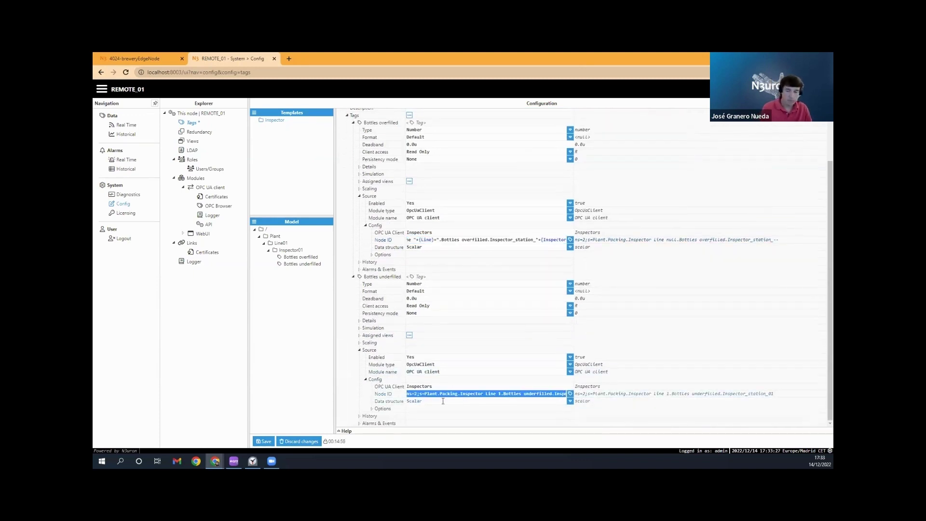
key("ctrl+v")
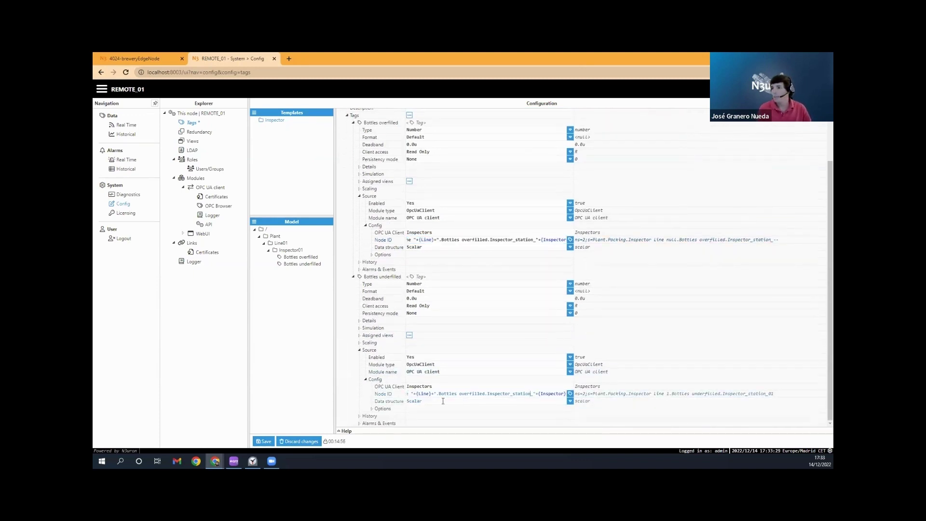
Step: Change "overfilled" to "underfilled" in the Bottles underfilled Node ID expression and save the configuration
key("BackSpace")
key("BackSpace")
key("BackSpace")
key("BackSpace")
type("under")
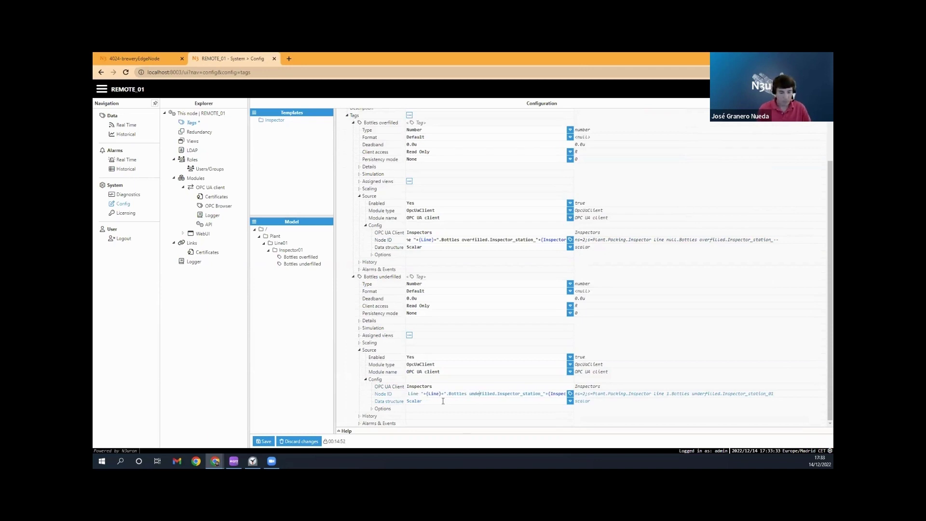
left_click(263, 441)
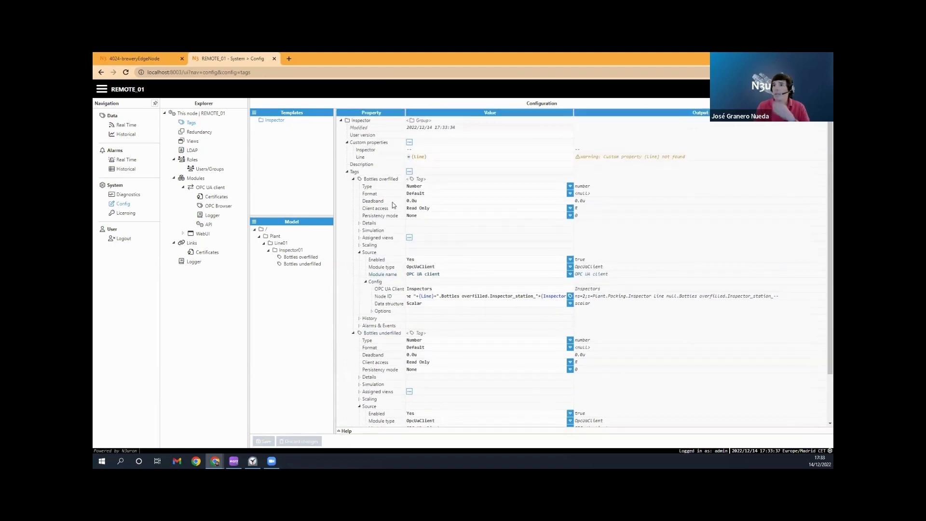
Step: Create a new plain group template named Line
left_click(285, 141)
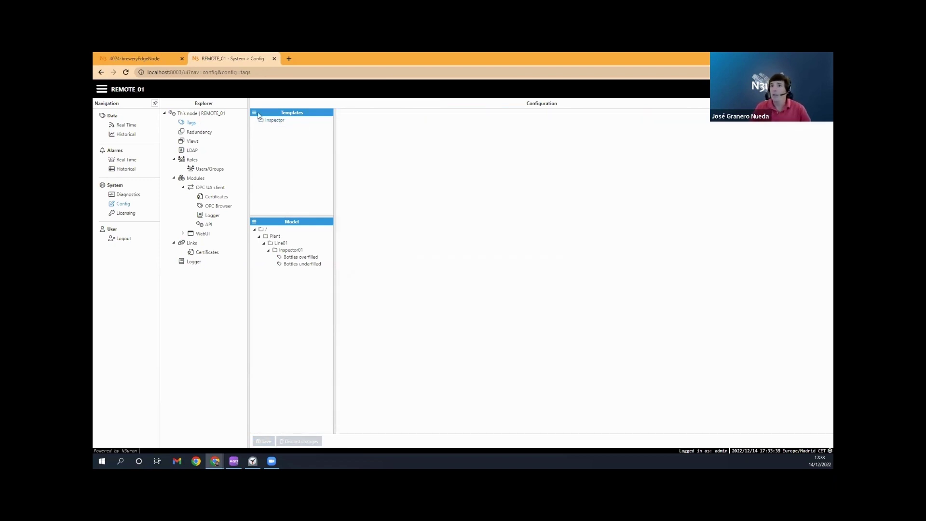
left_click(273, 123)
left_click(254, 112)
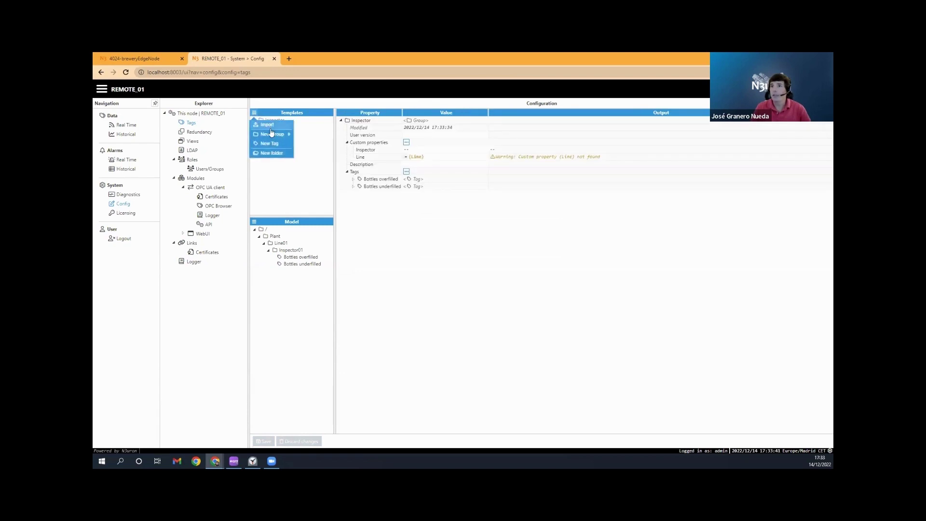
mouse_move(274, 135)
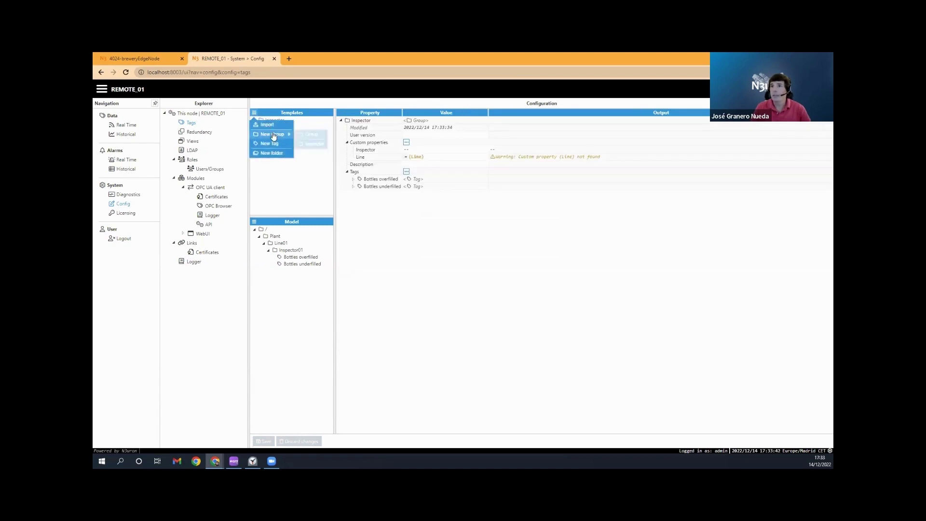
left_click(312, 137)
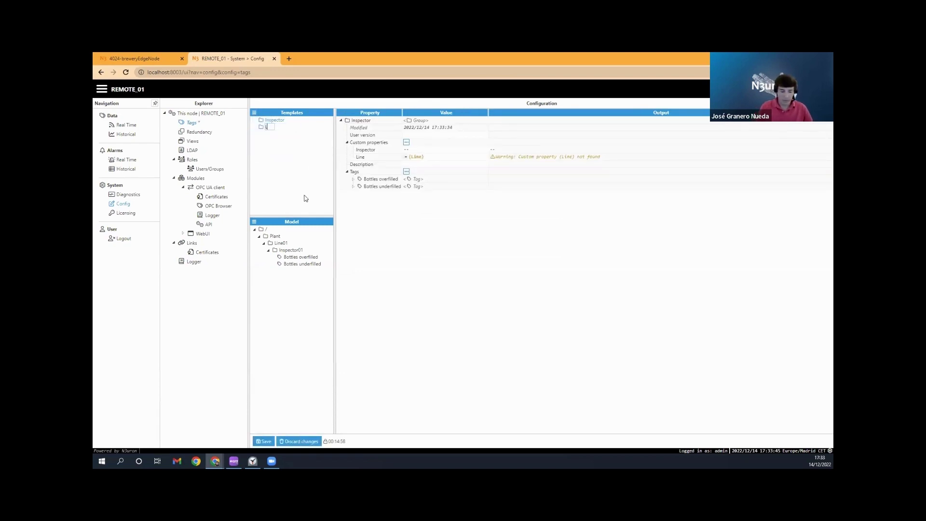
type("Line")
key("Return")
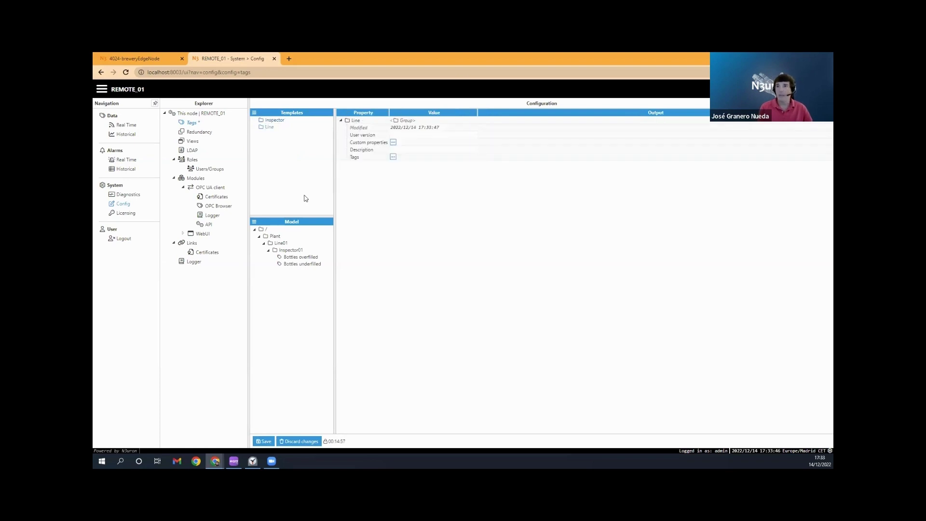
Step: Add a text custom property named Line to the Line template, allowing input and expressions
left_click(394, 144)
left_click(411, 152)
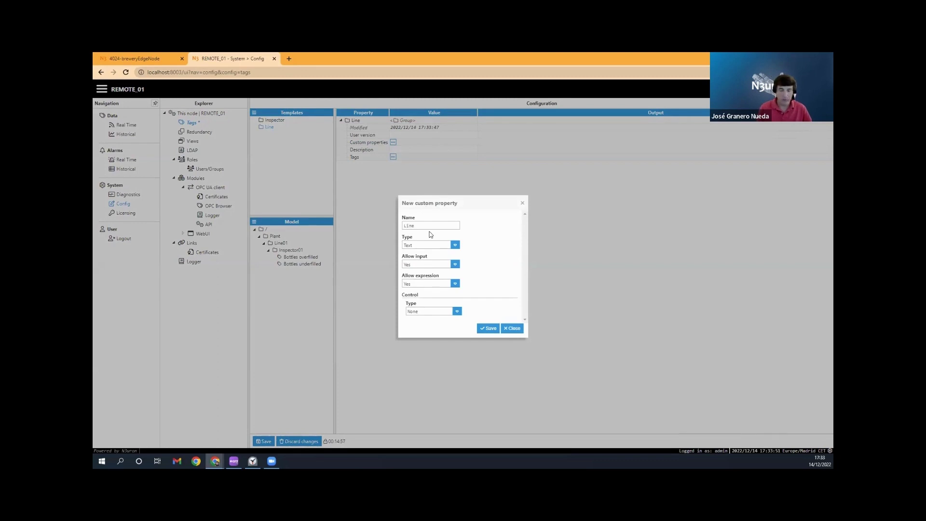
type("Line")
left_click(488, 328)
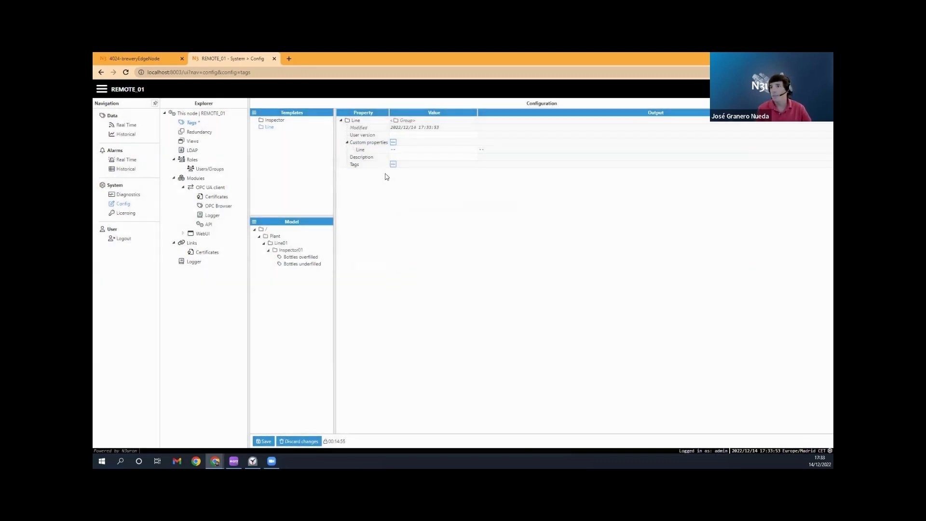
Step: Add an instance of the Inspector template to the Line template's tags and name it Inspector01
left_click(393, 164)
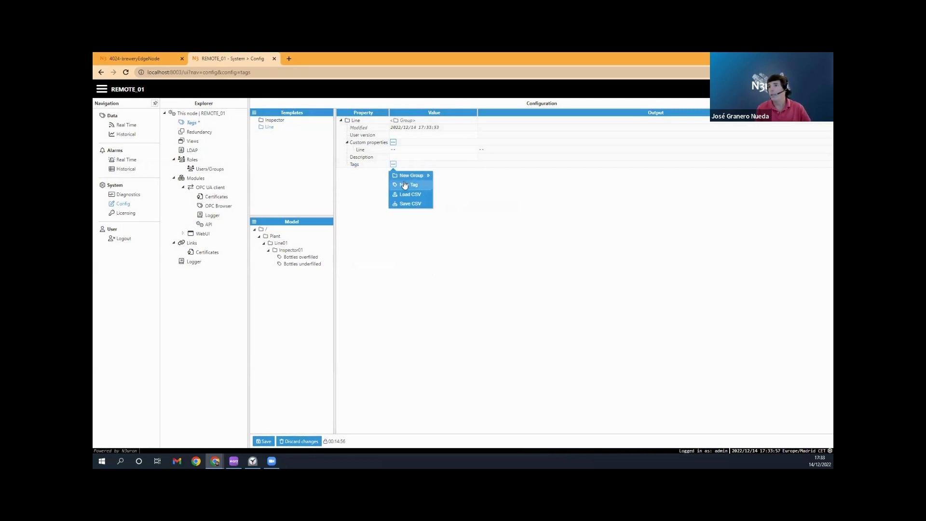
mouse_move(410, 177)
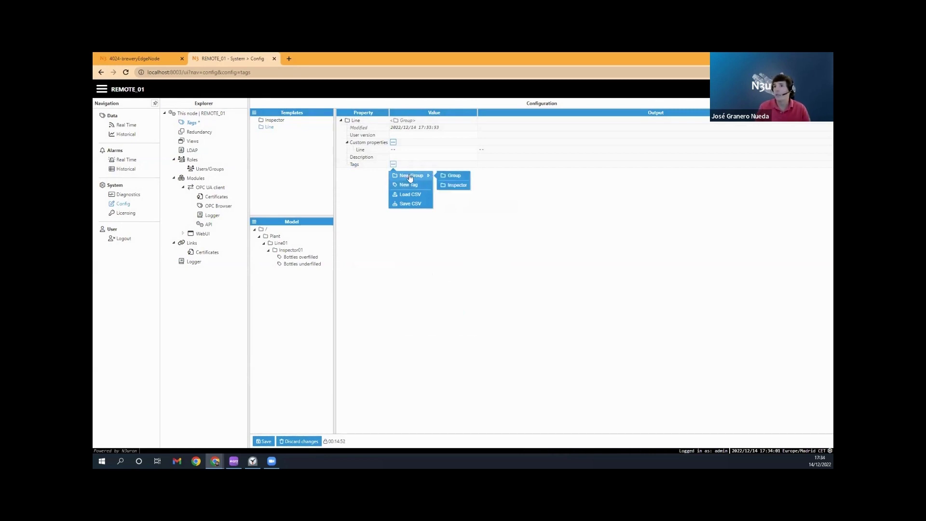
left_click(461, 186)
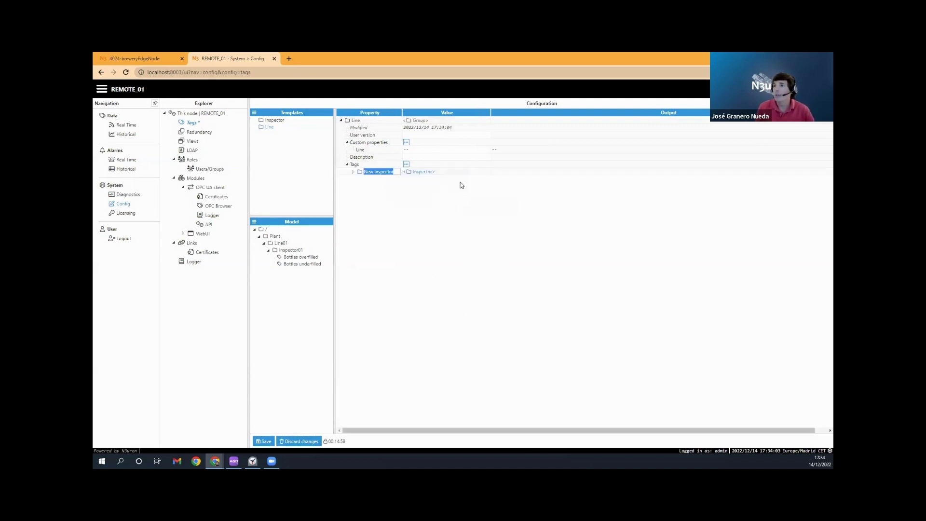
key("BackSpace")
type("In")
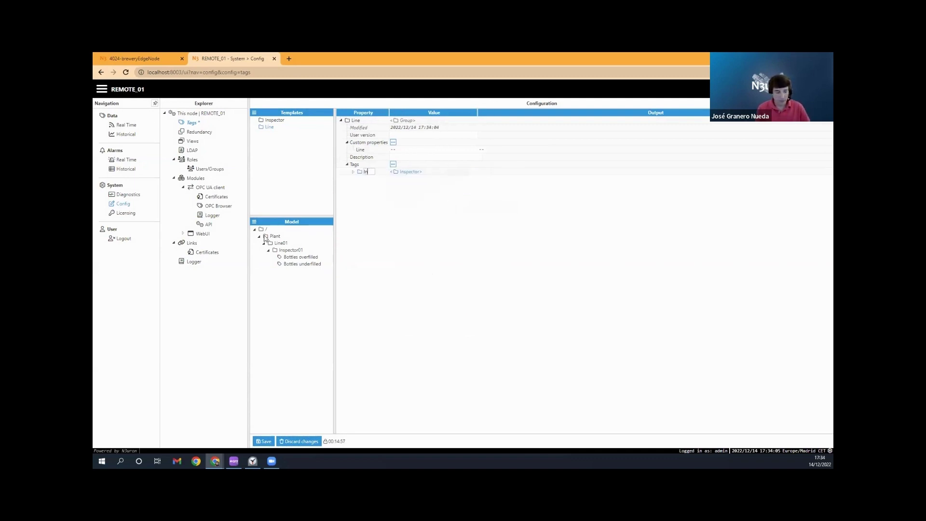
type("spector0")
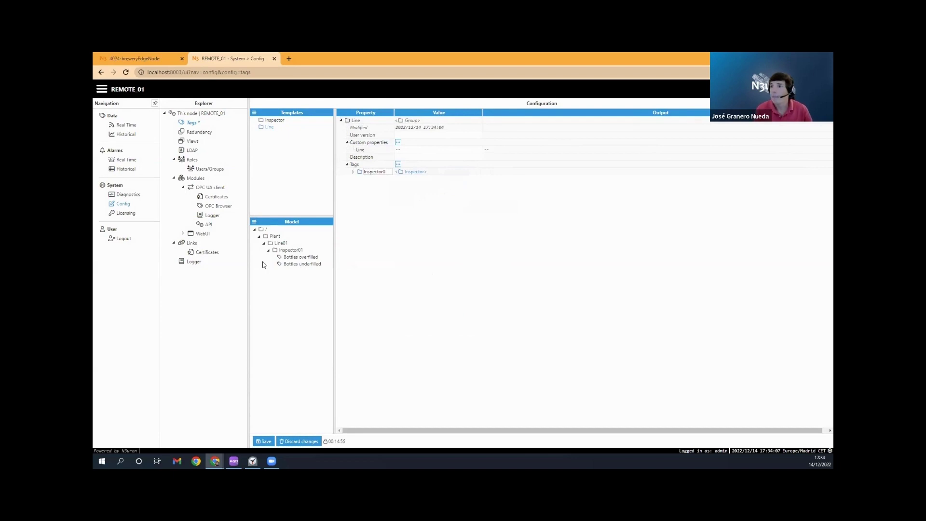
type("1")
key("Return")
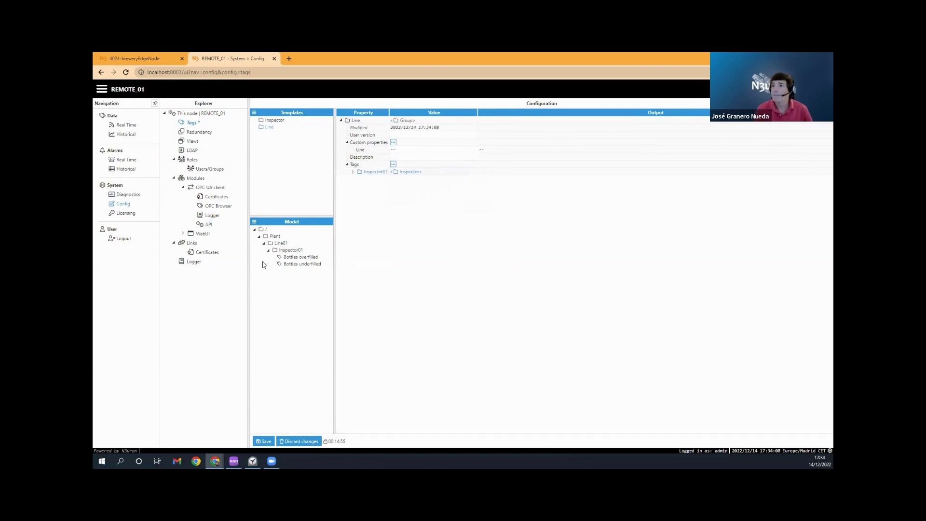
Step: Set the Inspector custom property of Inspector01 in the Line template to 01 and save the configuration
left_click(353, 173)
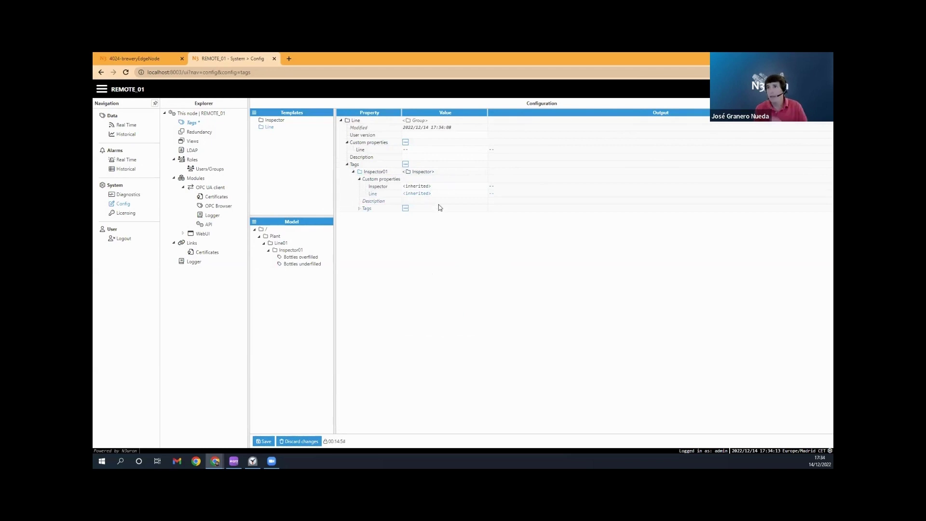
left_click(441, 186)
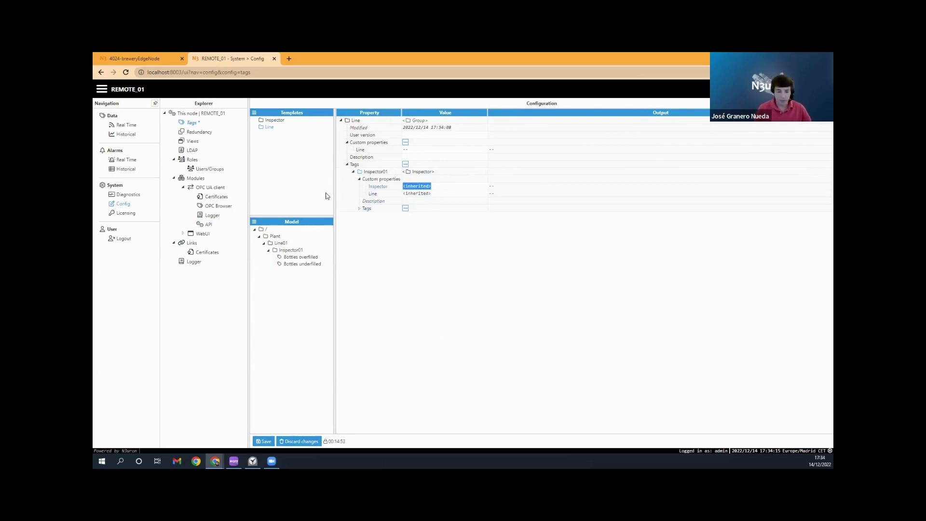
type("01")
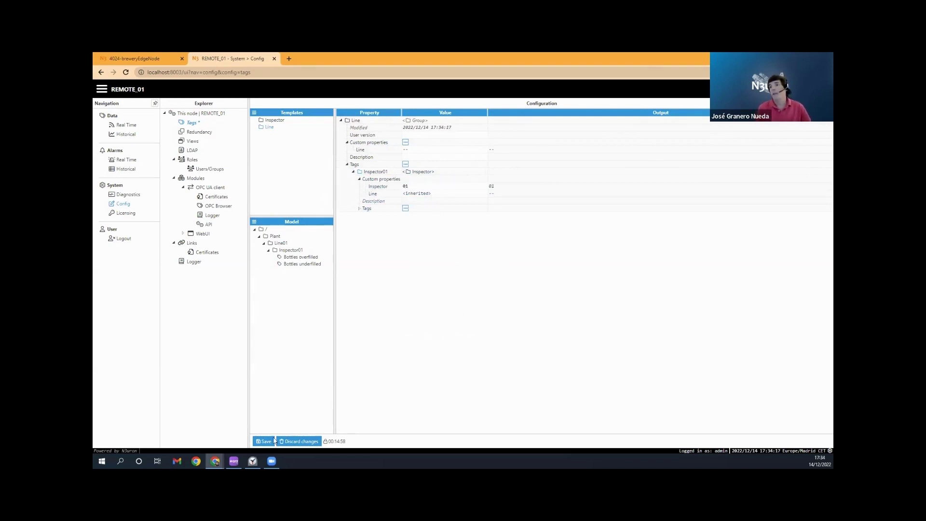
left_click(274, 441)
Step: Duplicate Inspector01 within the Line template and set the copy's Inspector custom property to 02
right_click(379, 173)
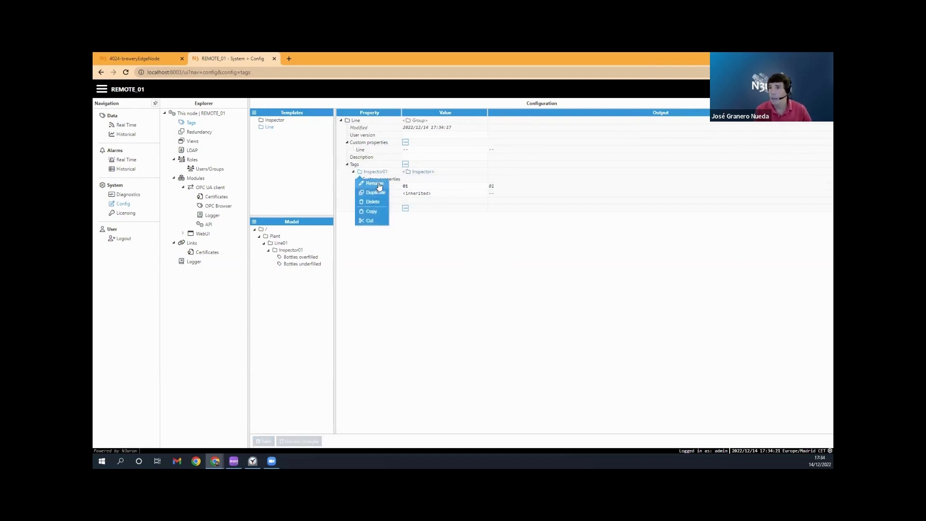
left_click(376, 192)
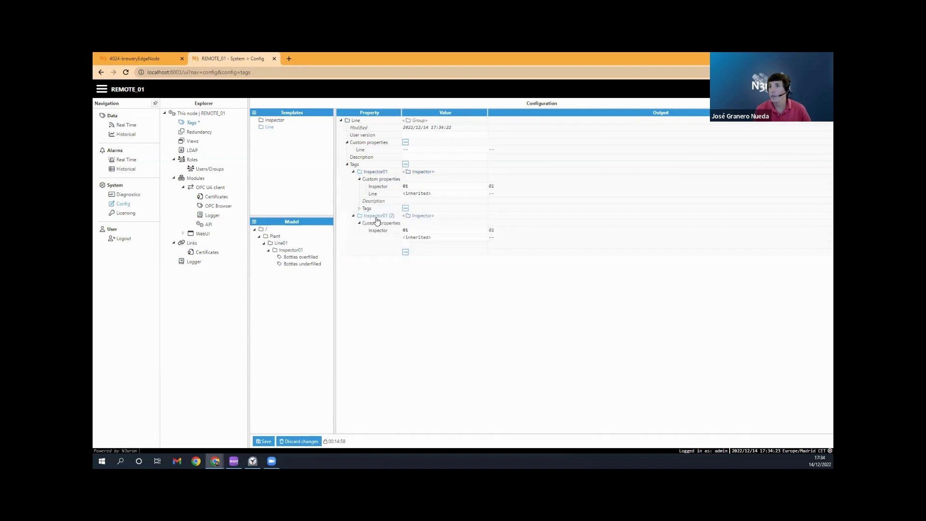
left_click(416, 227)
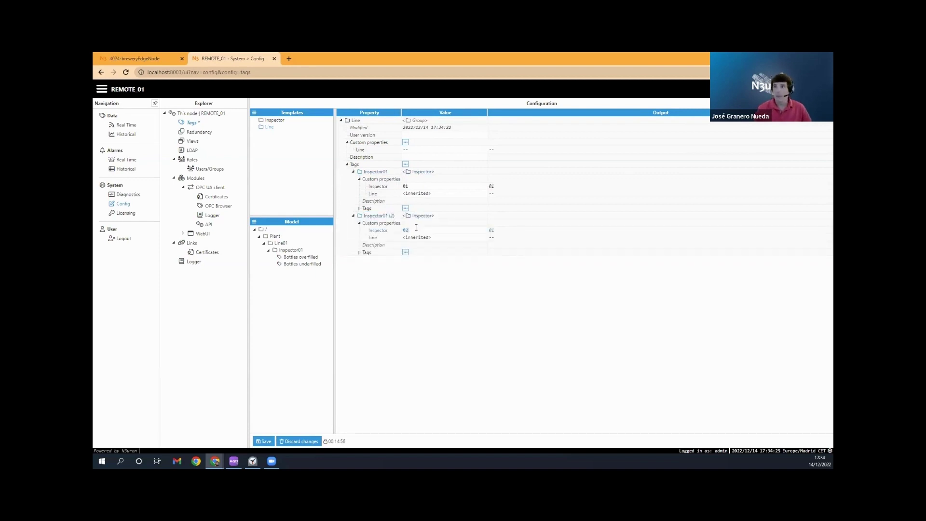
Step: Rename the duplicated inspector group as Inspector02 and save the configuration
right_click(377, 216)
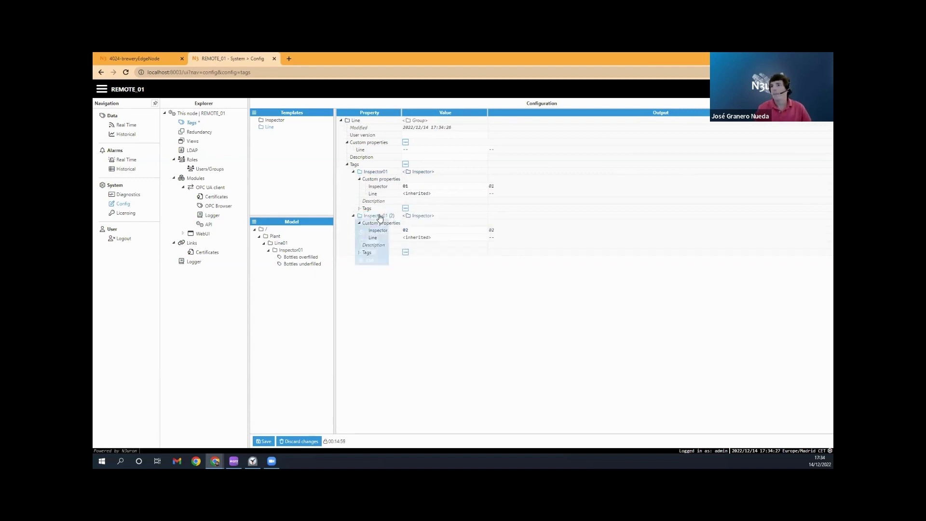
left_click(376, 228)
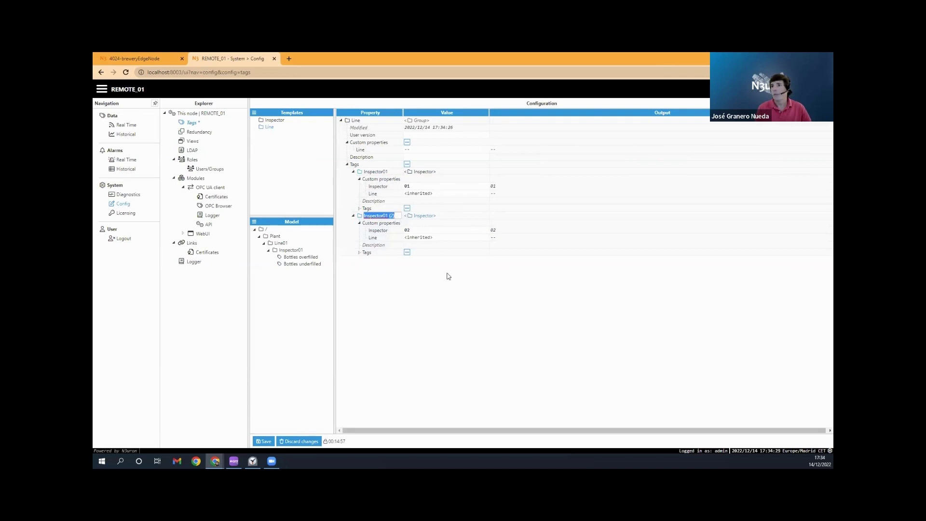
left_click(397, 218)
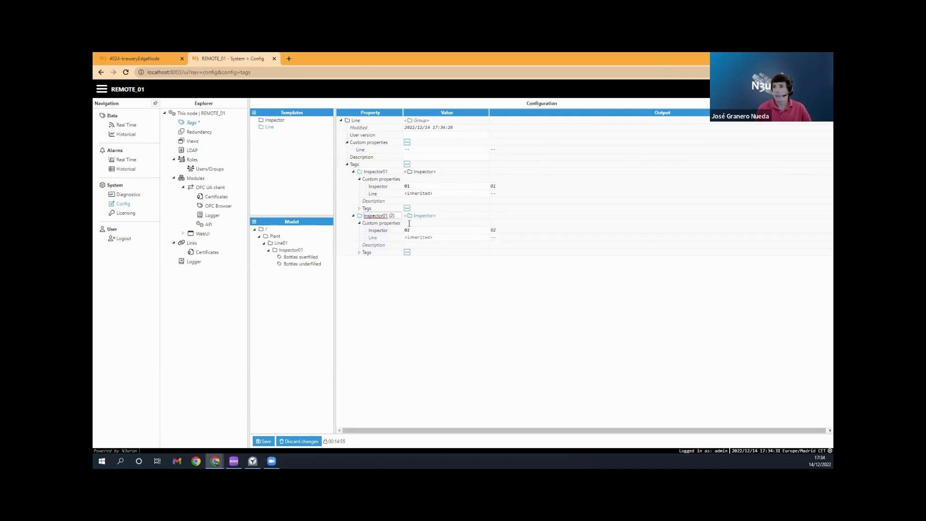
key("BackSpace")
key("BackSpace")
key("BackSpace")
key("BackSpace")
type("2")
key("Return")
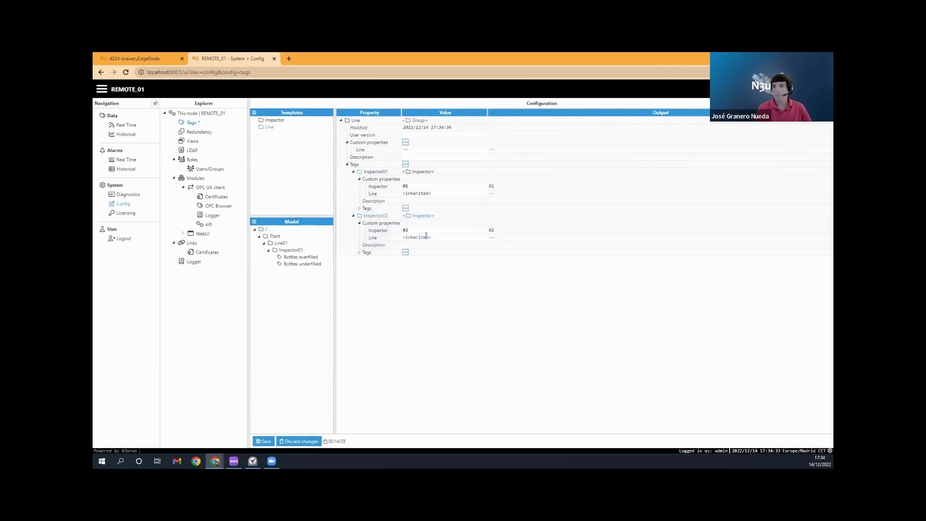
left_click(264, 441)
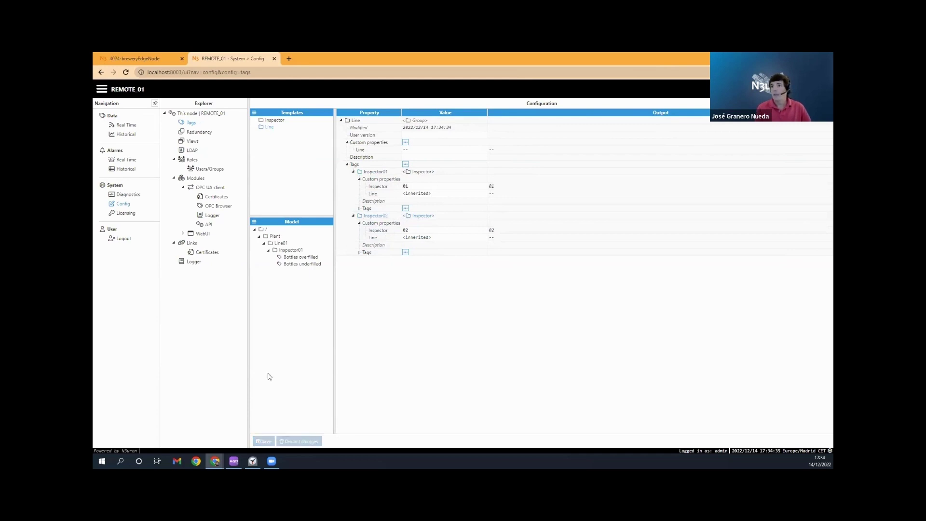
Step: Delete the Line01 group from the Plant model and save the configuration
right_click(281, 243)
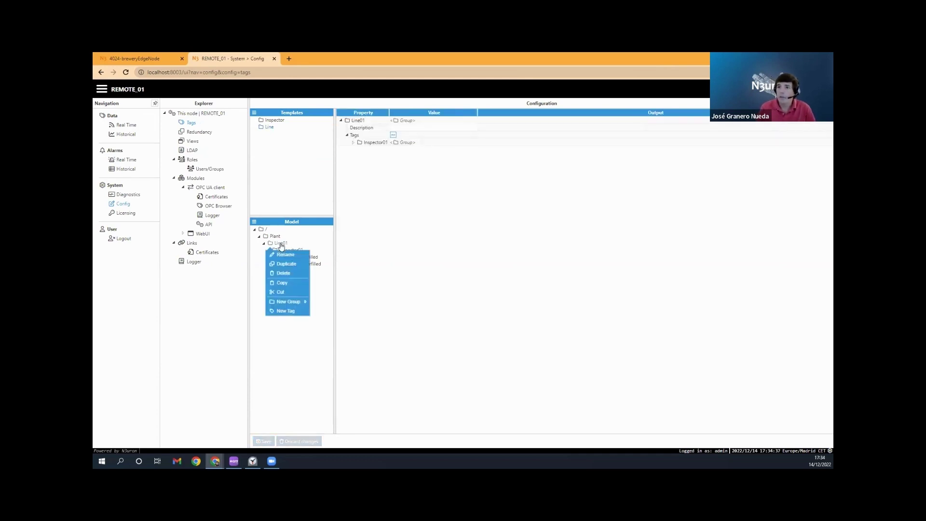
left_click(284, 274)
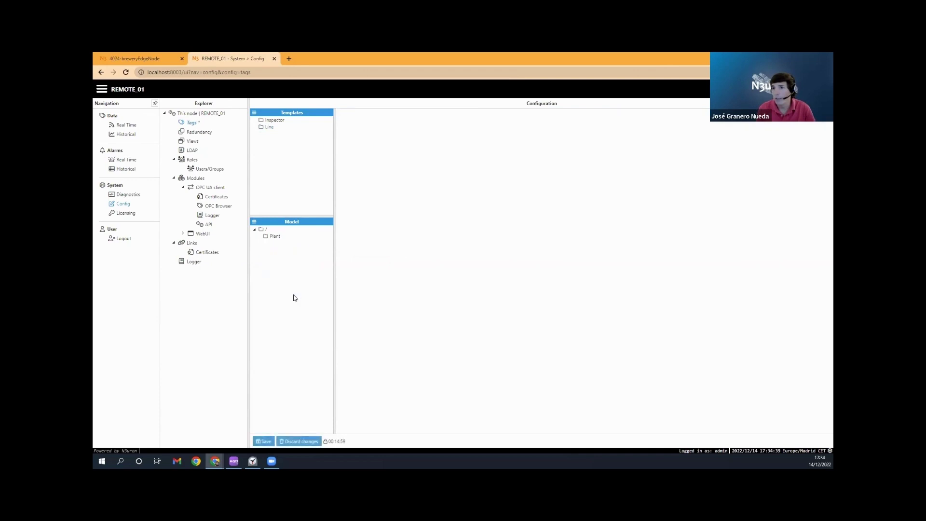
left_click(265, 441)
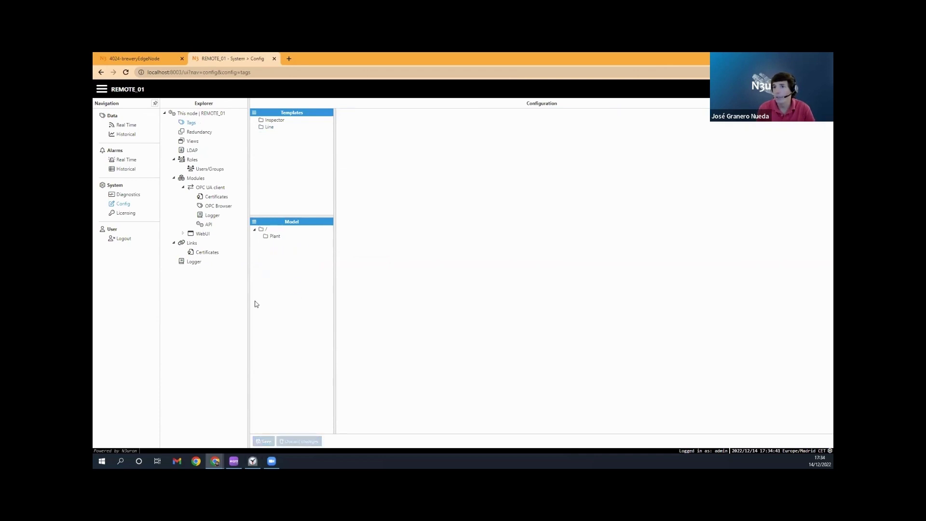
Step: Create an instance of the Line template inside the Plant group and name it Line01
right_click(273, 237)
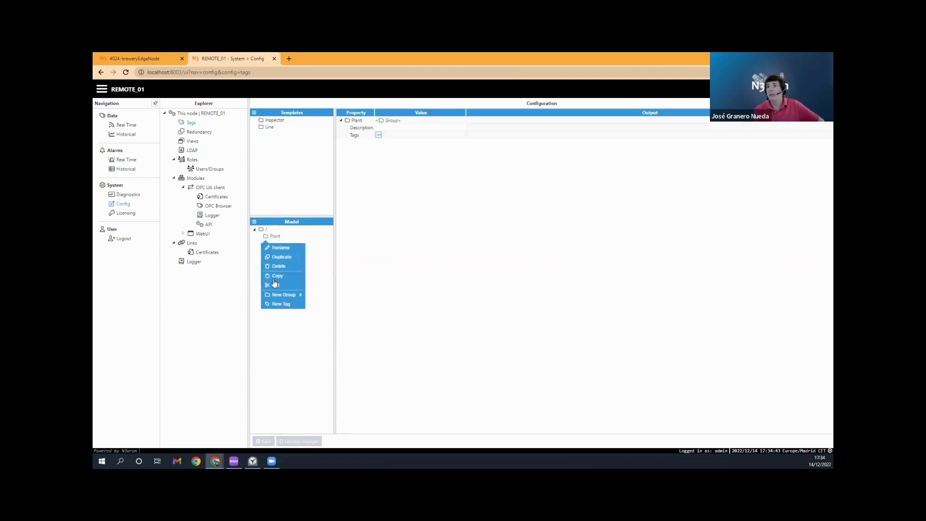
mouse_move(279, 299)
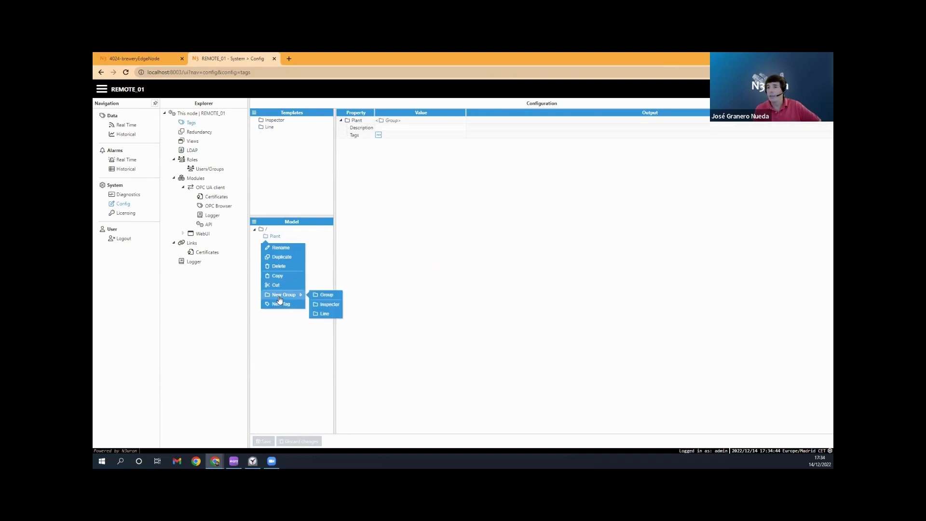
left_click(325, 314)
type("Line01")
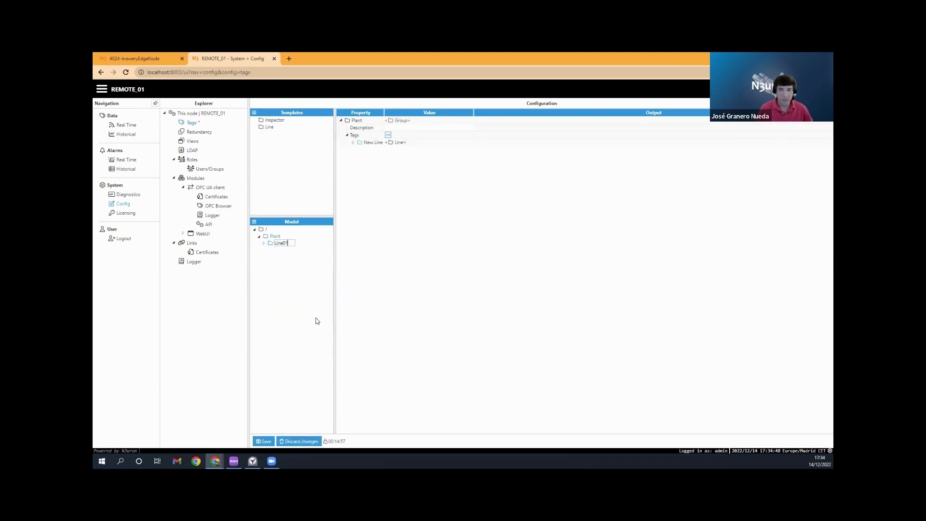
key("Return")
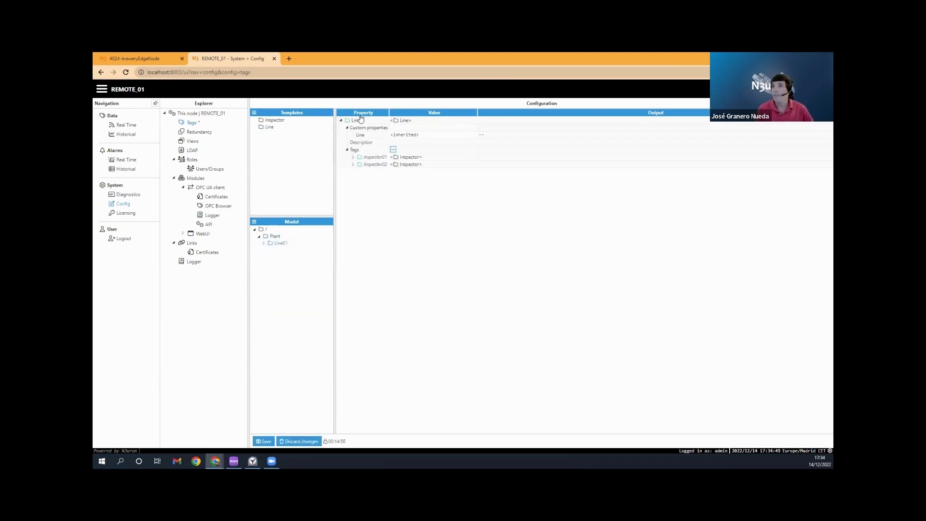
Step: Set the Line custom property of Line01 to 1 and save the configuration
left_click(442, 135)
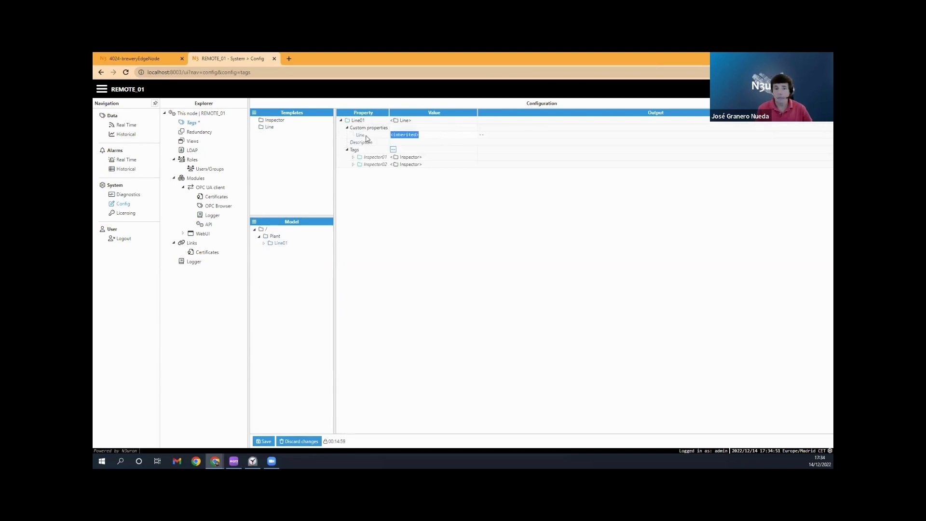
type("1")
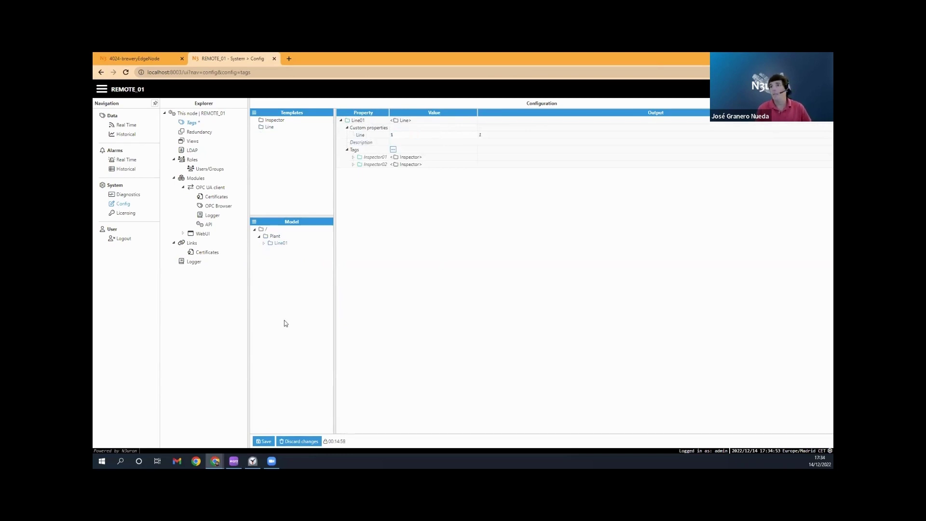
left_click(263, 441)
Step: Duplicate Line01 within the Plant group as Line02, with its Line custom property set to 2
right_click(281, 245)
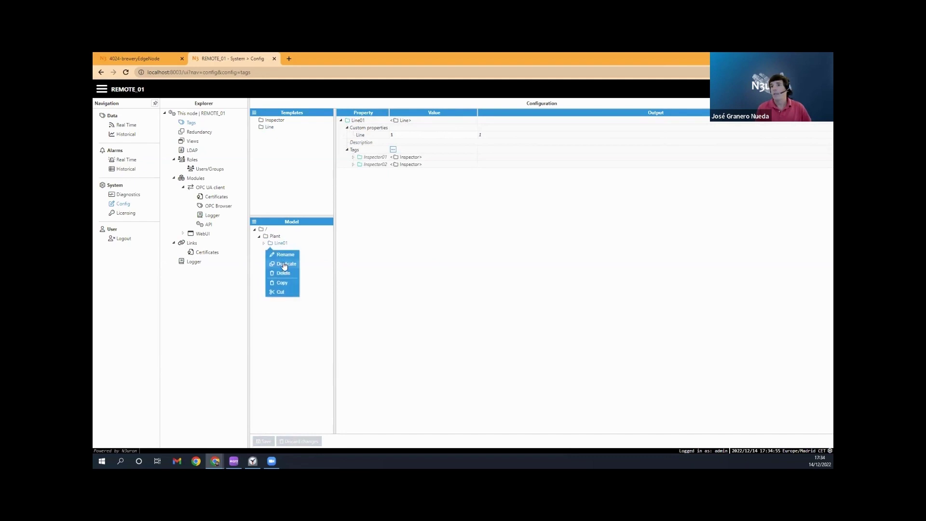
left_click(285, 263)
left_click(300, 249)
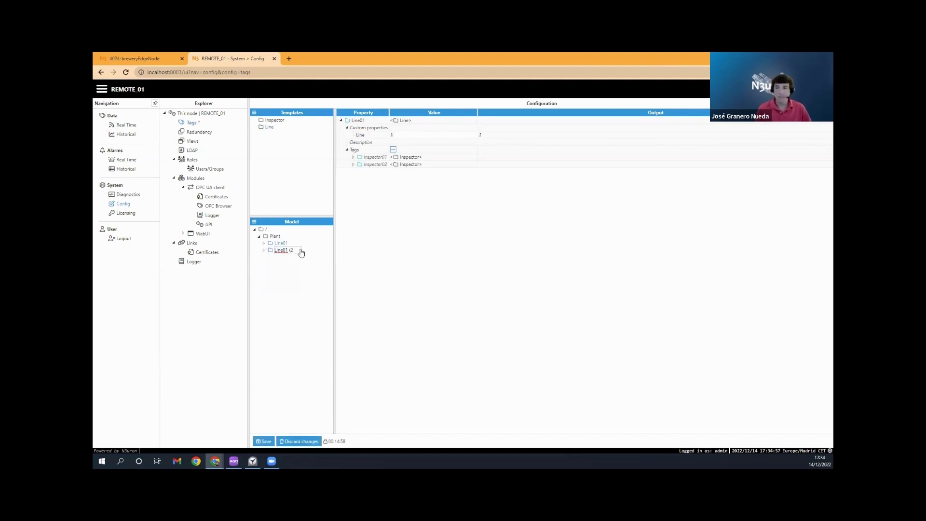
key("Return")
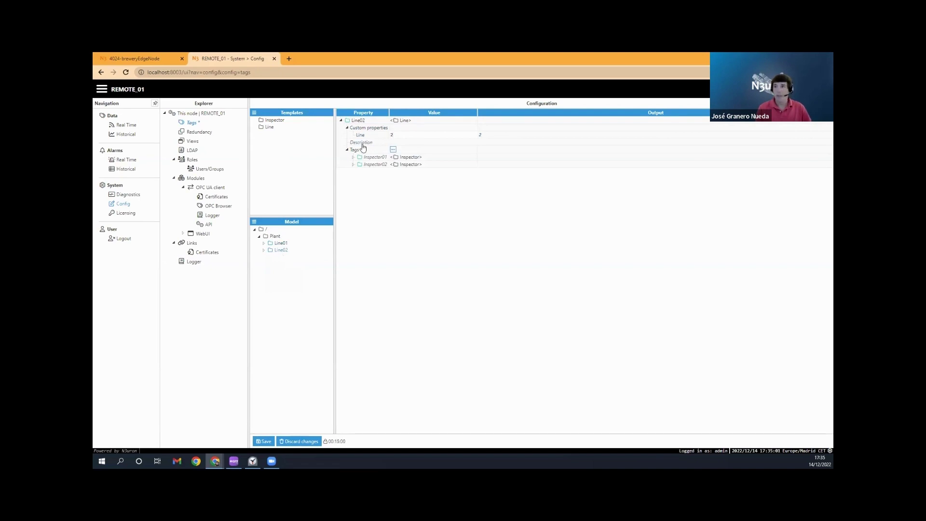
Step: Check the properties of Line01 in the Plant model and save the tag configuration
left_click(278, 270)
left_click(281, 243)
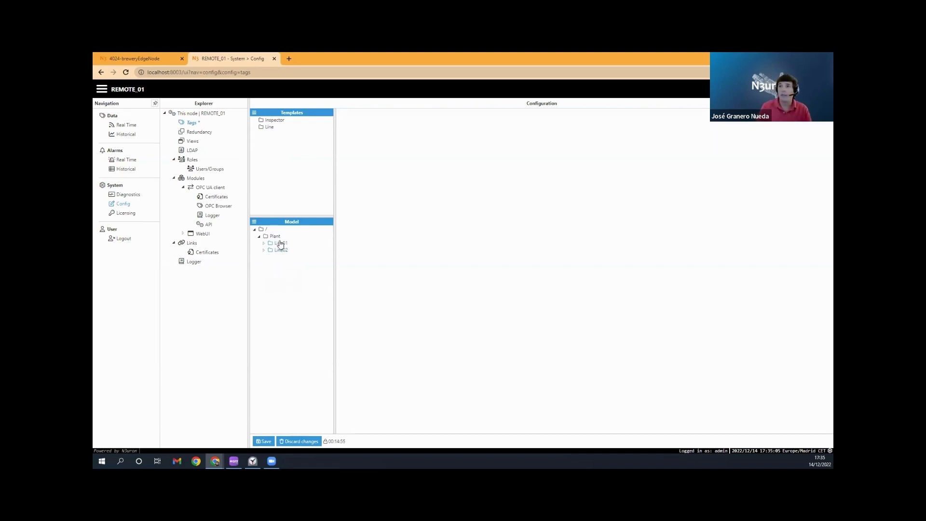
left_click(393, 149)
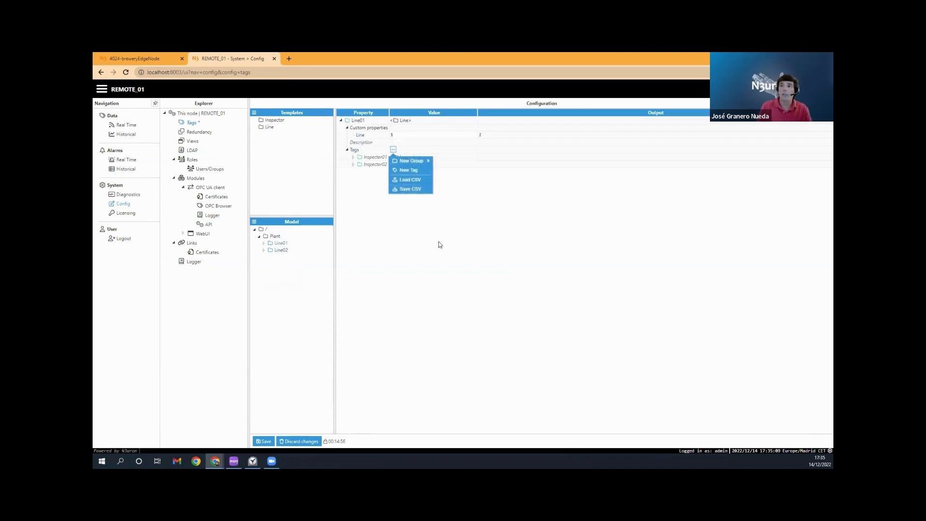
left_click(271, 420)
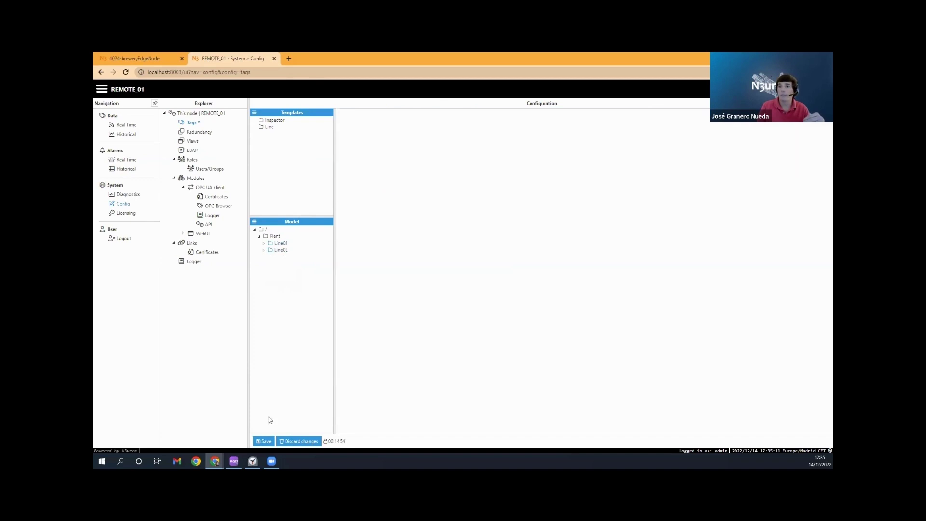
left_click(261, 440)
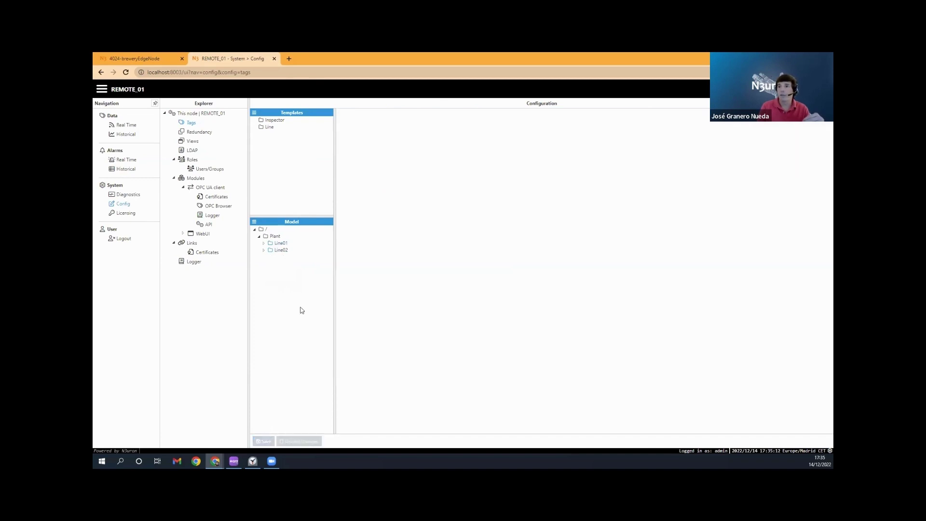
Step: View the real-time data of all tags under the Plant group
left_click(125, 126)
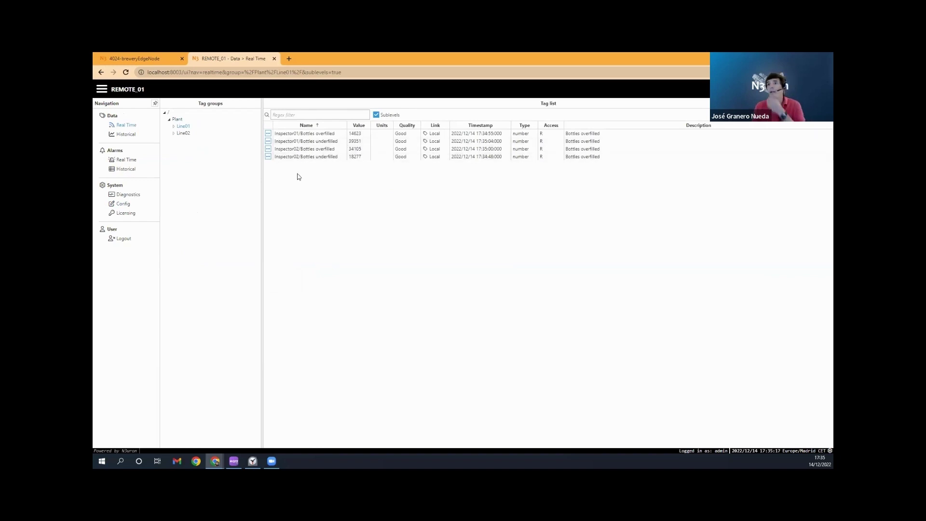
left_click(177, 119)
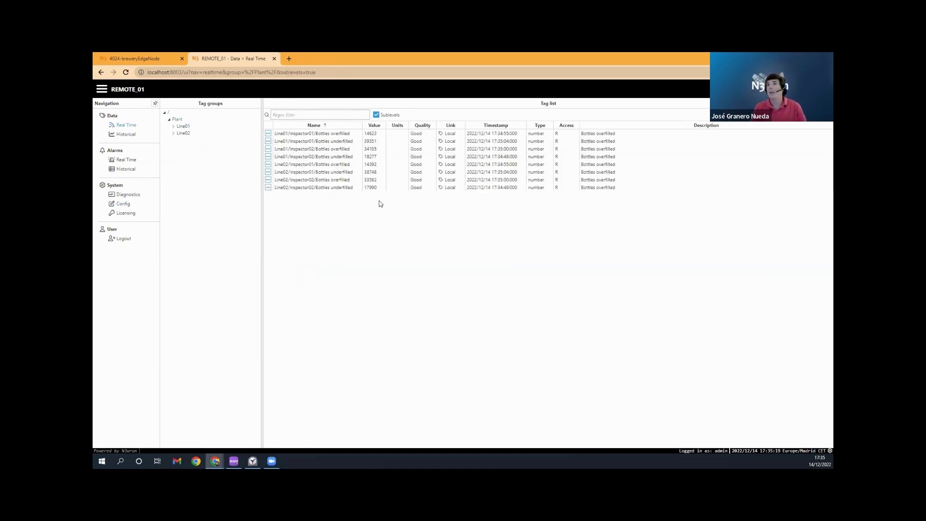
Step: Add a new module named Sparkplug to the node's module configuration
left_click(123, 204)
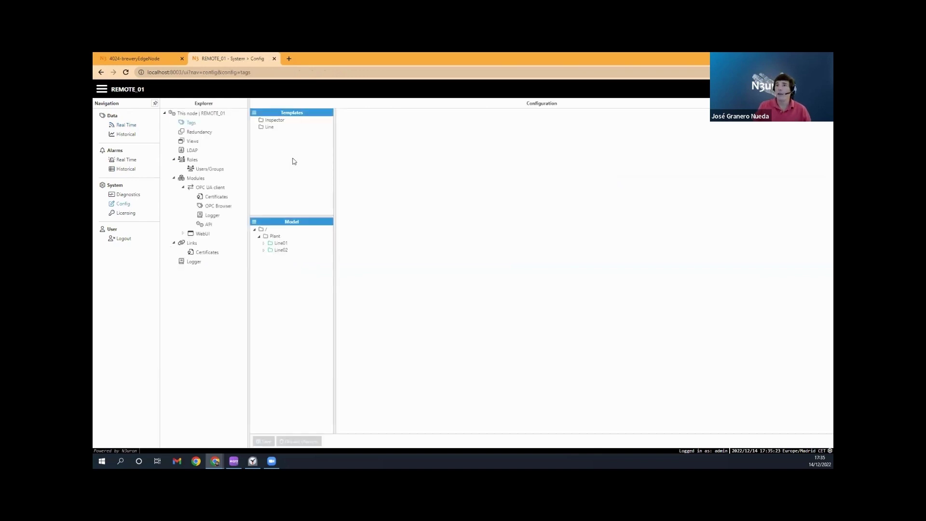
left_click(198, 179)
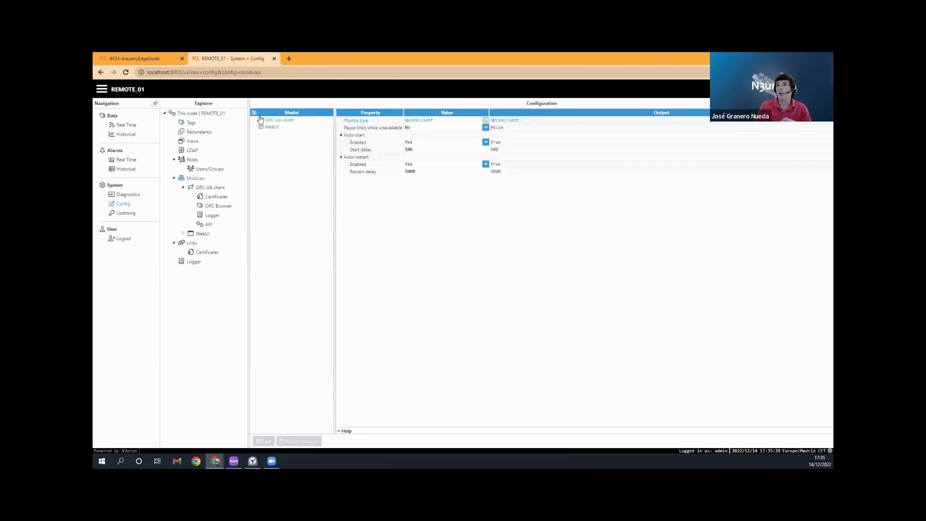
left_click(256, 114)
left_click(270, 124)
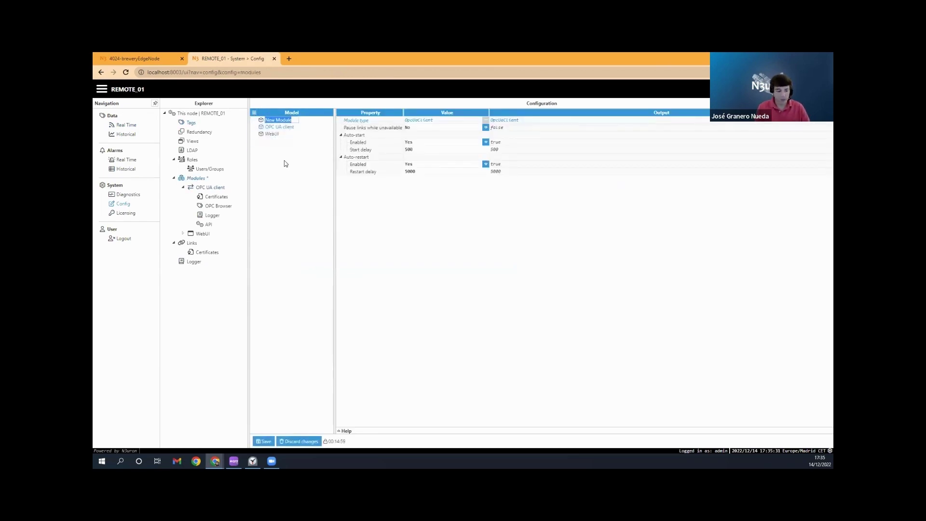
type("Spa")
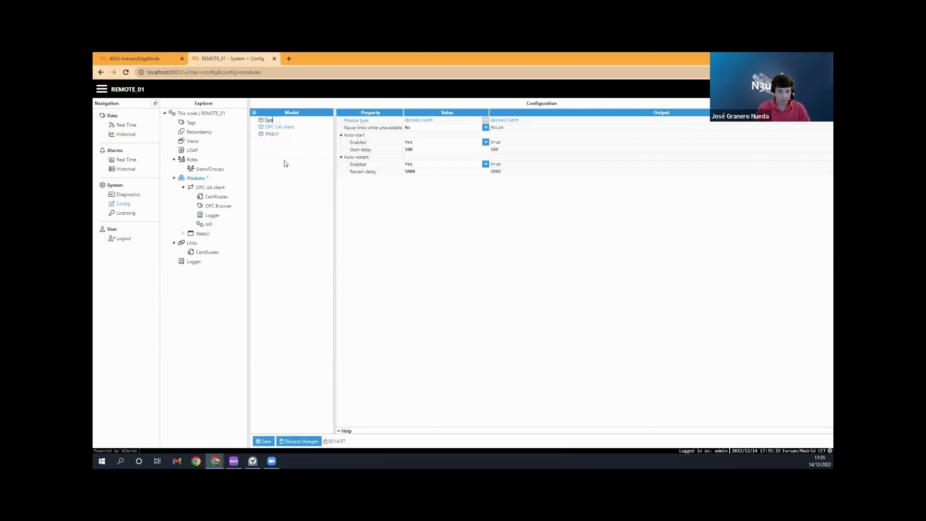
type("rkplug")
key("Return")
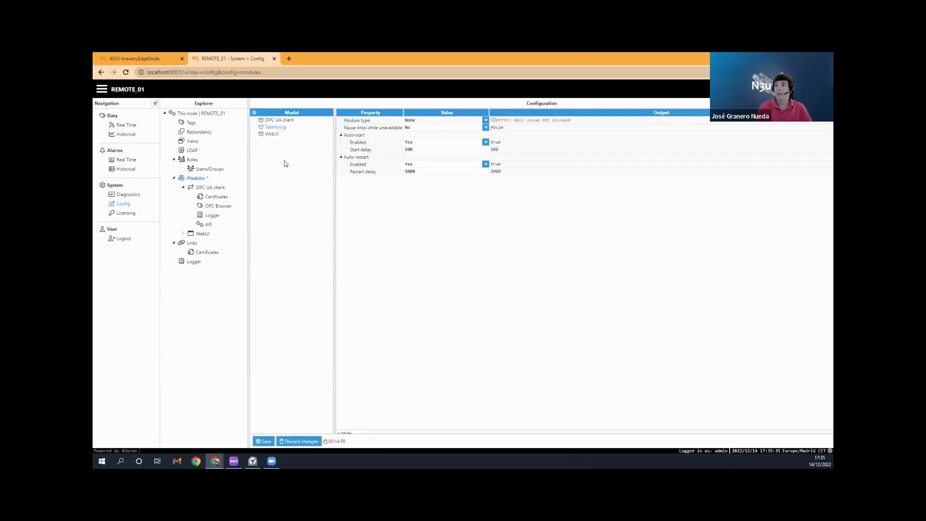
Step: Set the Sparkplug module's type to SparkplugClient and save the modules configuration
left_click(486, 120)
scroll(463, 173, "down", 5)
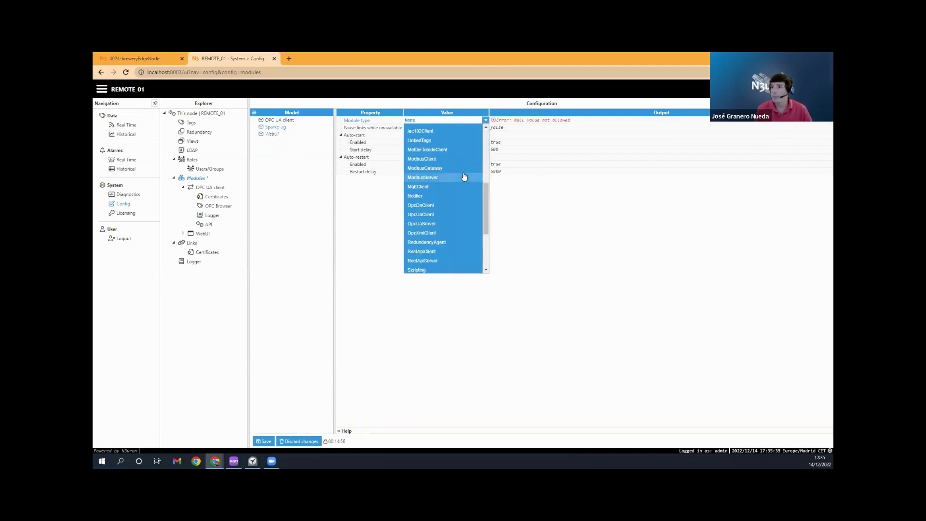
scroll(463, 193, "down", 3)
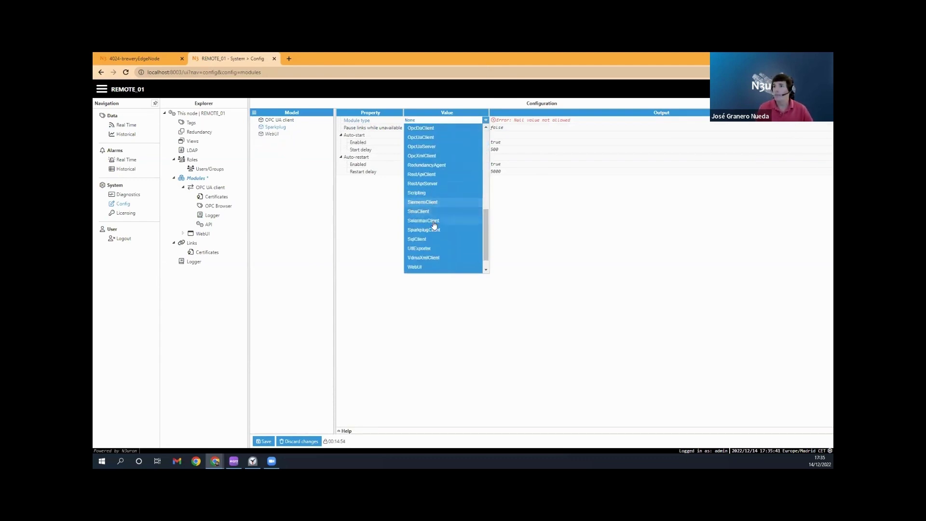
left_click(433, 230)
left_click(264, 441)
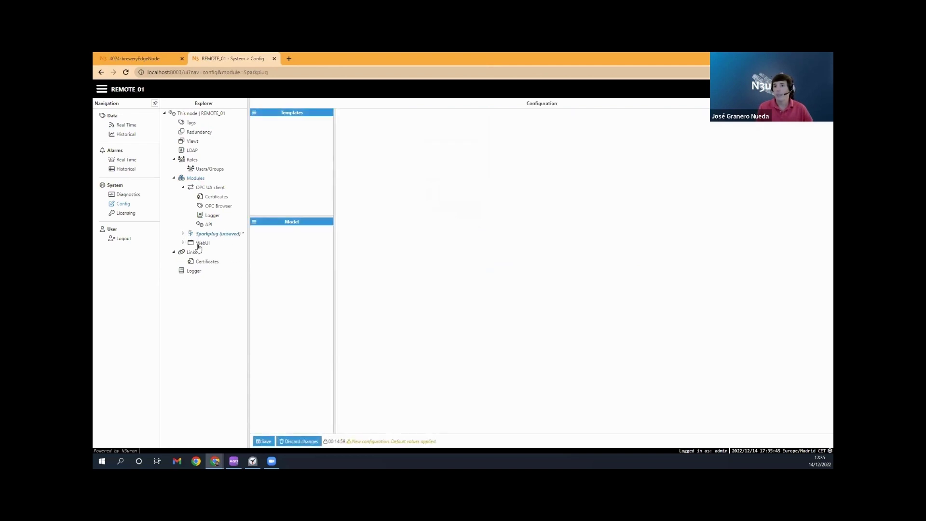
Step: Save the default Logger, API and main configurations of the Sparkplug module, accepting the module restart
left_click(183, 234)
left_click(223, 243)
left_click(265, 442)
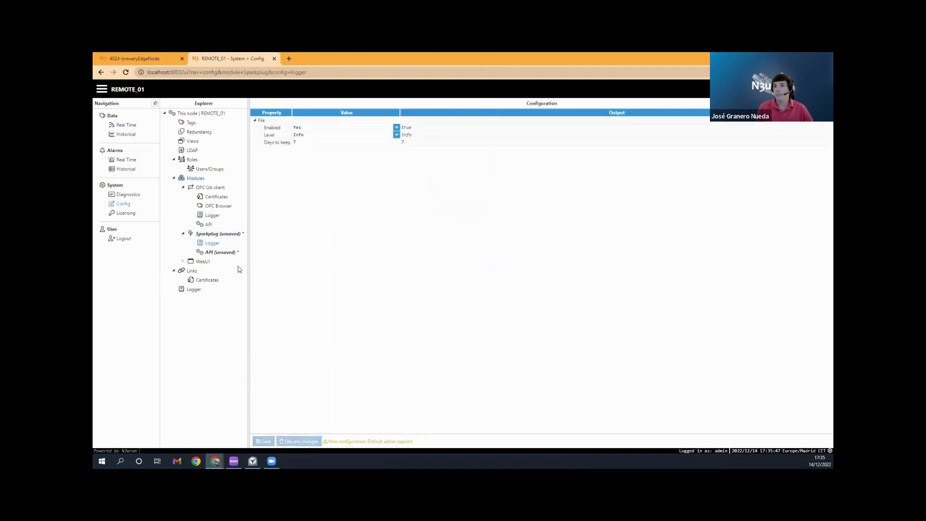
left_click(220, 252)
left_click(269, 442)
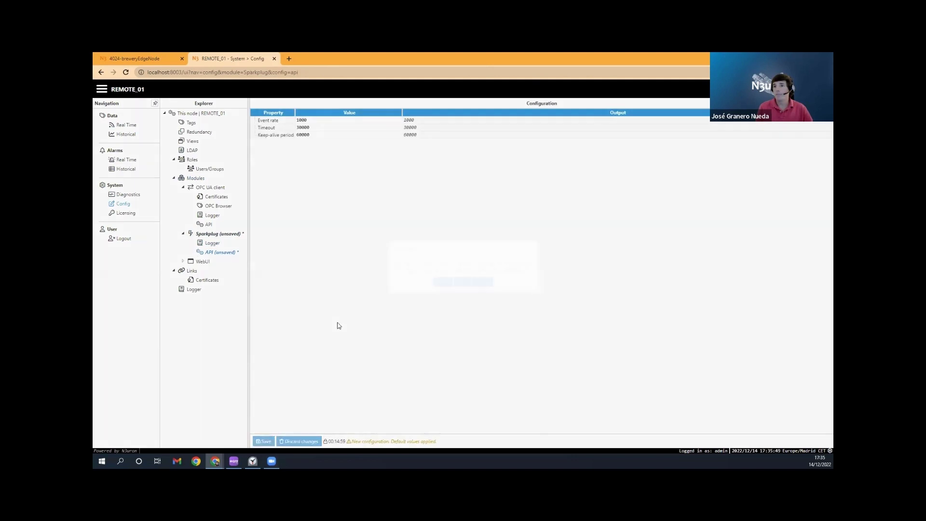
left_click(440, 282)
left_click(229, 233)
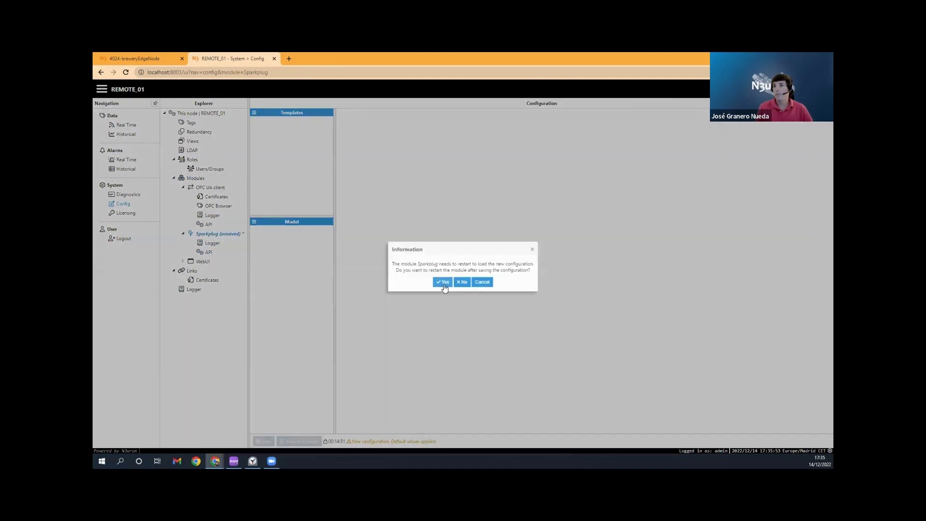
key("Return")
Step: Add a group named Group01 to the Sparkplug module's model
left_click(254, 221)
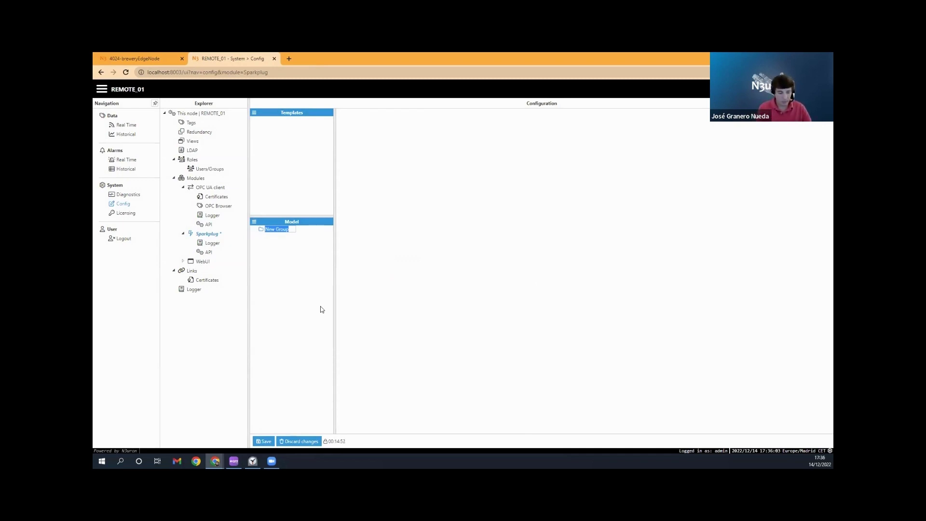
type("Group01")
key("Return")
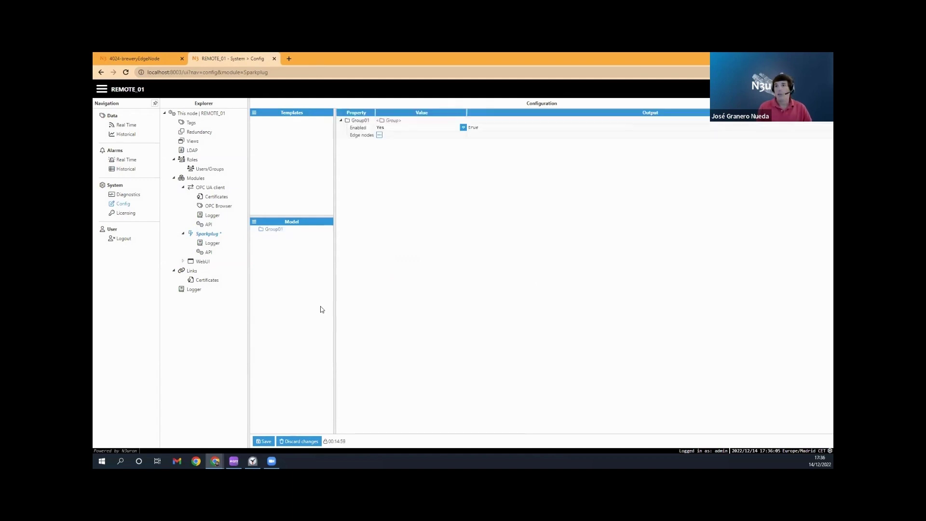
Step: Add an edge node named Edge01 to Group01
left_click(380, 136)
left_click(395, 155)
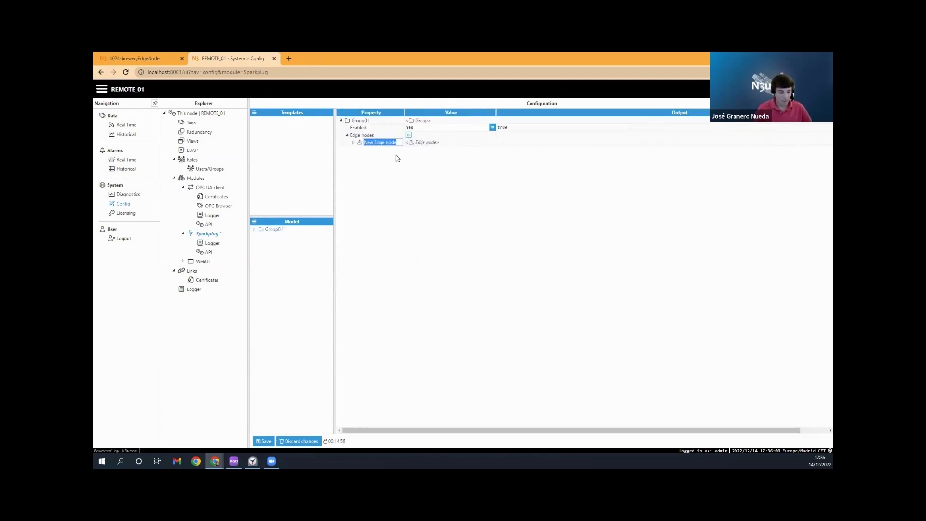
type("Edge01")
key("Return")
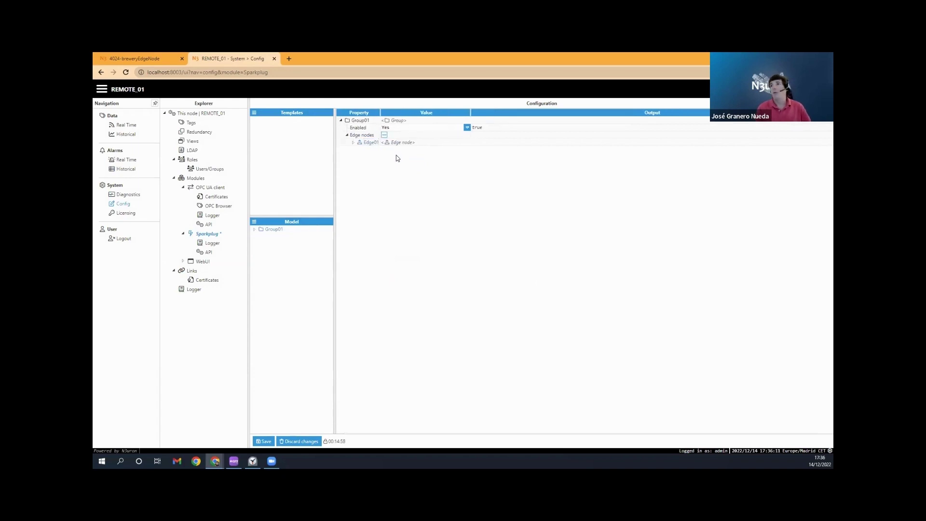
Step: Add a connection named HiveMQ to the MQTT brokers cluster of Edge01
left_click(353, 143)
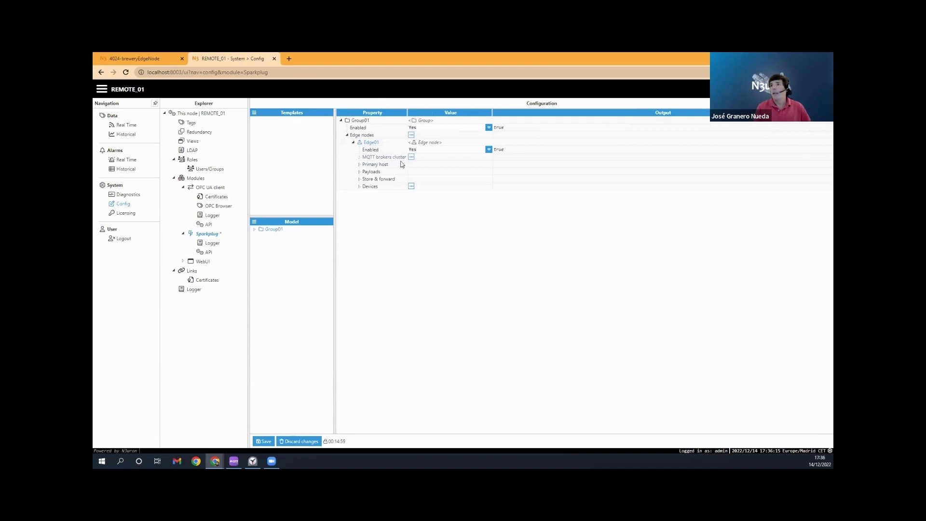
left_click(411, 157)
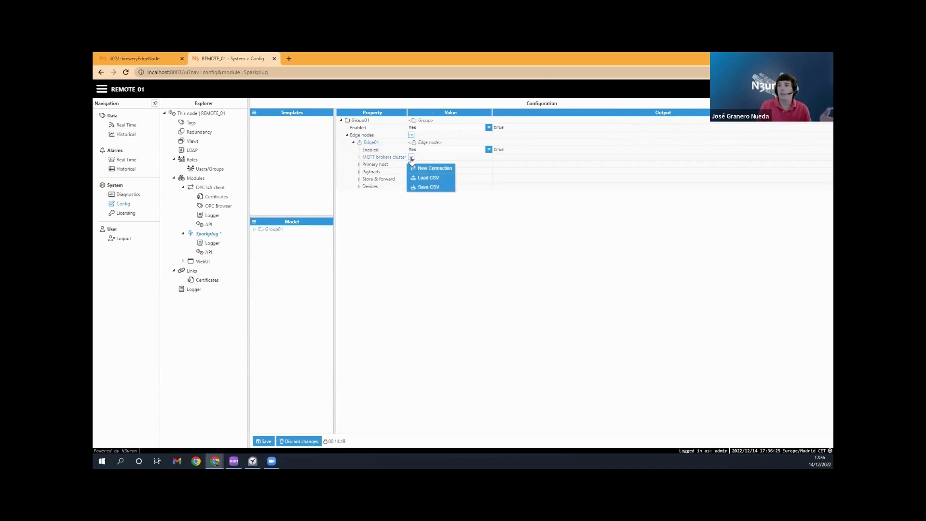
left_click(430, 169)
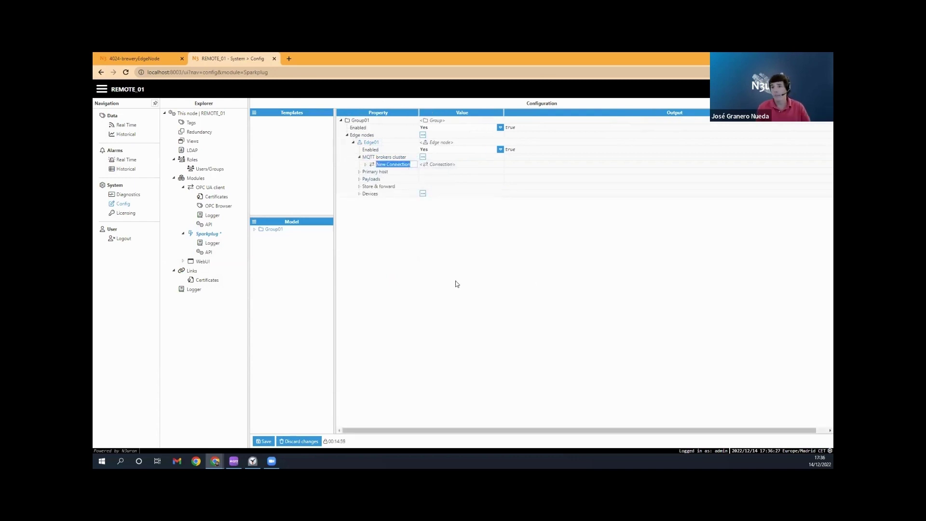
type("HiveMQ")
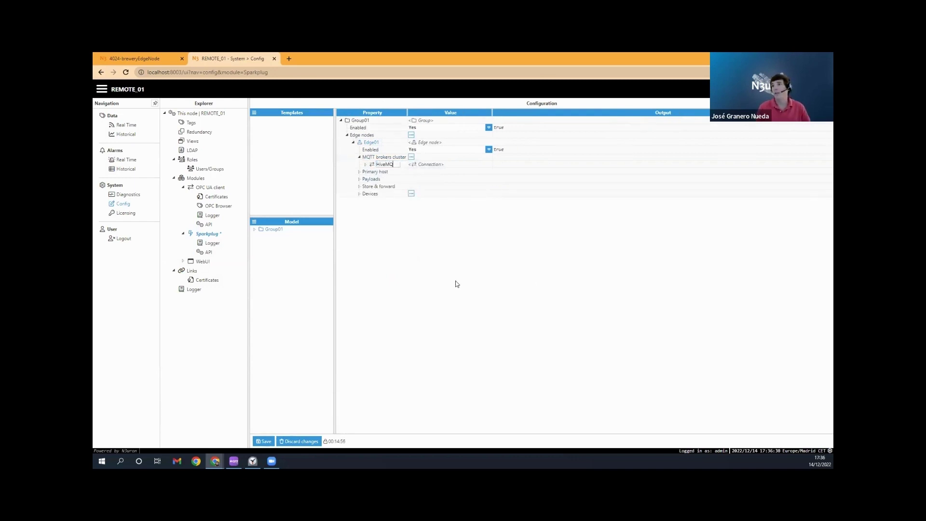
key("Return")
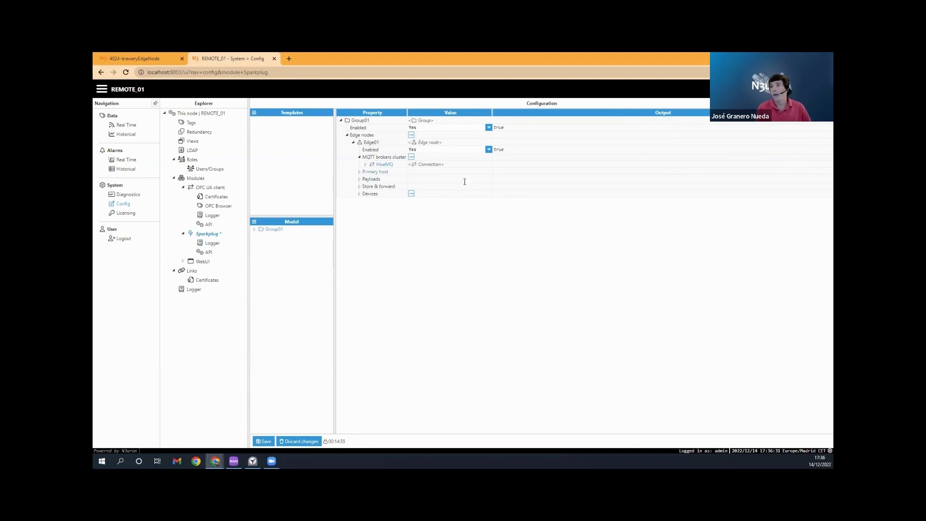
Step: Set the protocol of Edge01's HiveMQ connection to MQTTS
left_click(367, 164)
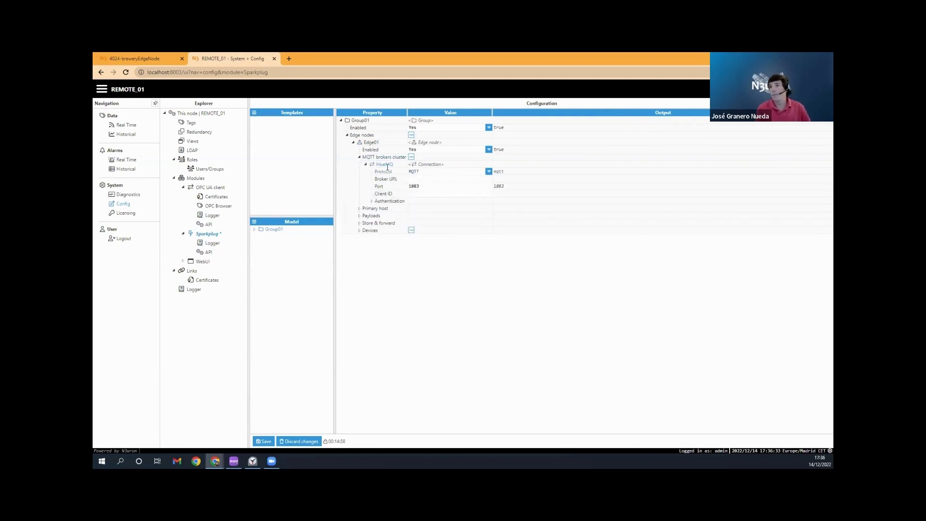
left_click(445, 171)
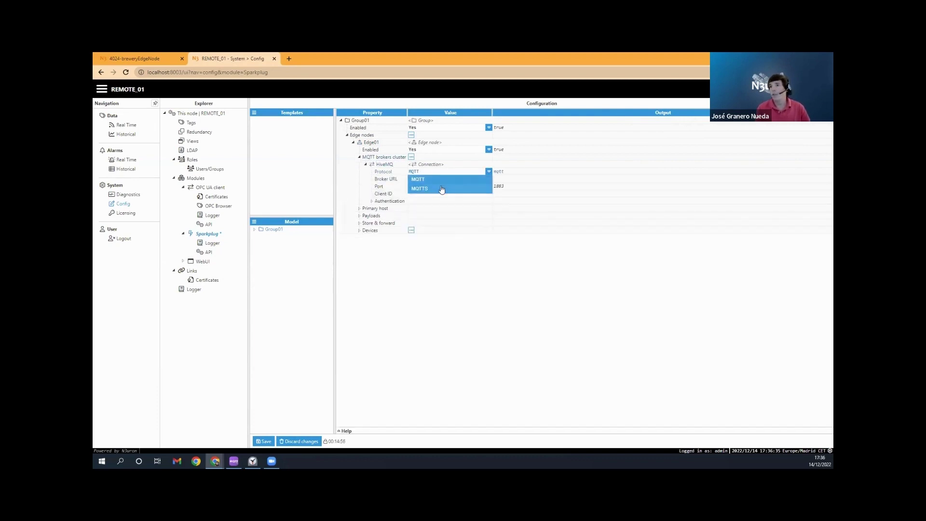
left_click(441, 188)
left_click(442, 173)
left_click(447, 191)
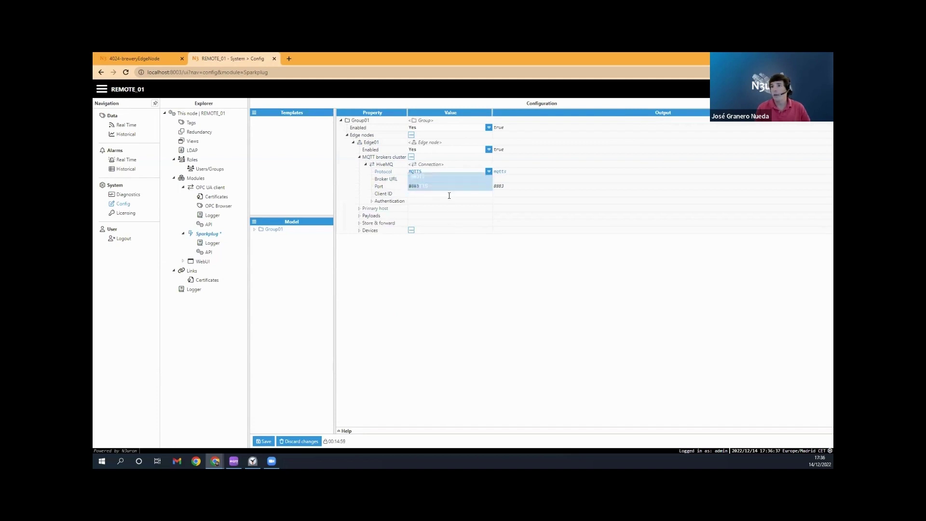
left_click(449, 179)
type("Line \"+{Line}+\" Bottles overfilled.Inspector_station_\"+{Inspector}")
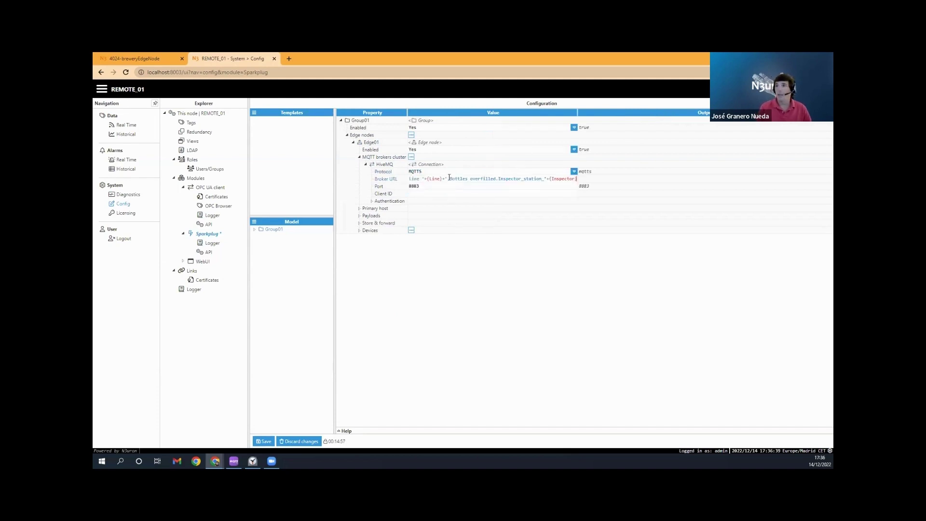
type(".")
key("Home")
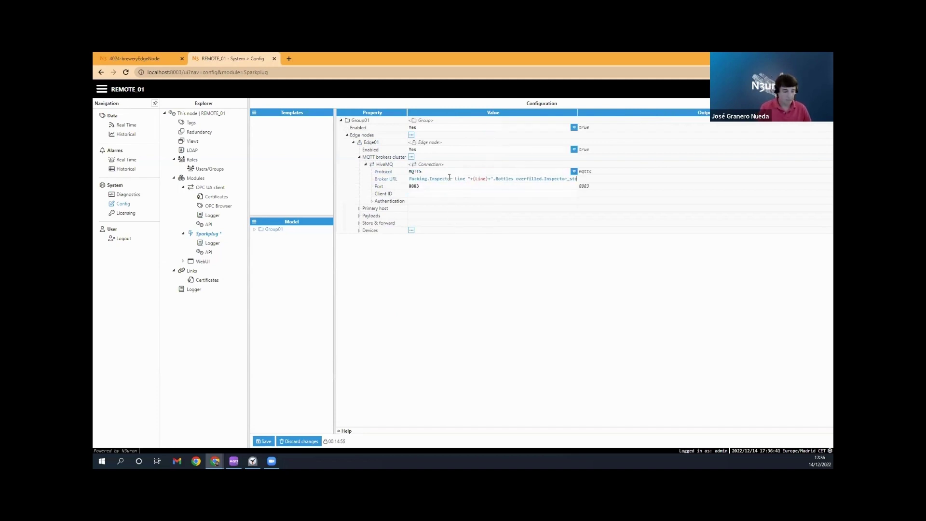
key("ctrl+a")
key("Delete")
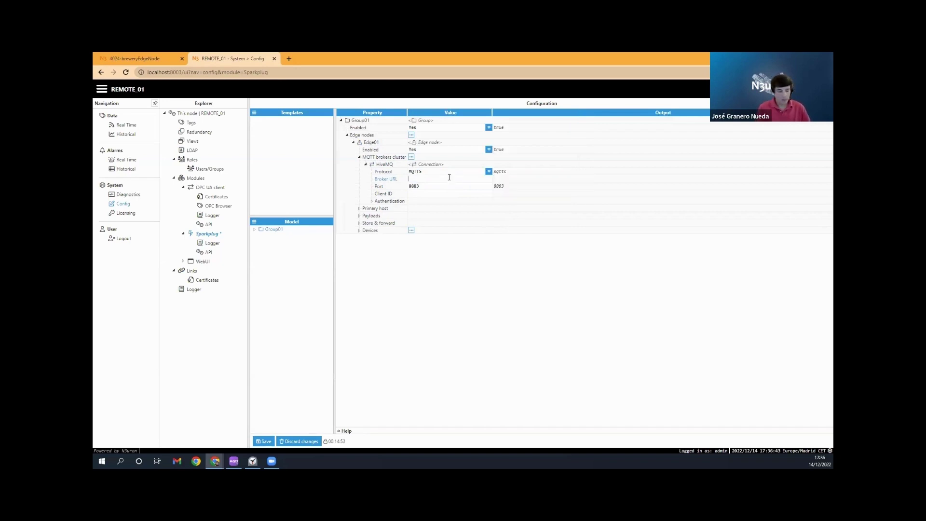
Step: Set the HiveMQ connection's broker URL to 10.101.4.56 and choose Password as its authentication mode
type("10.101.4.56")
key("Return")
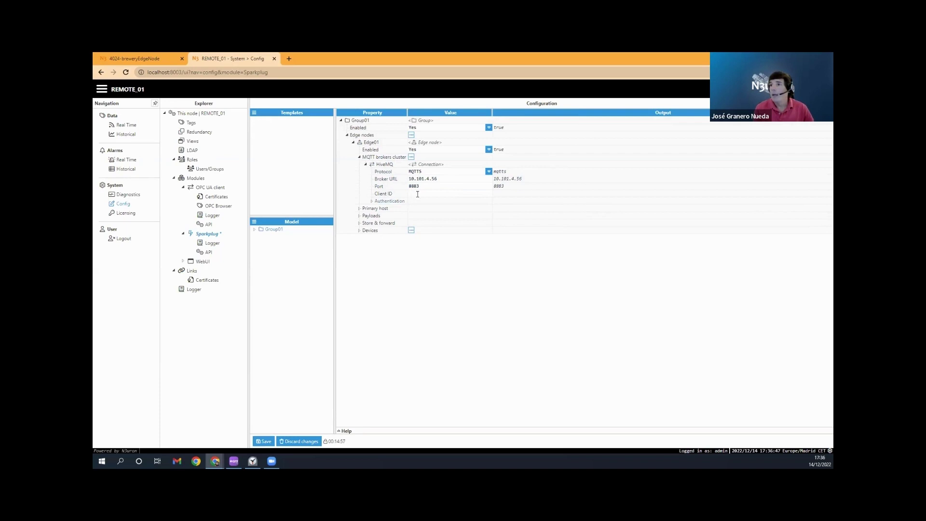
left_click(372, 202)
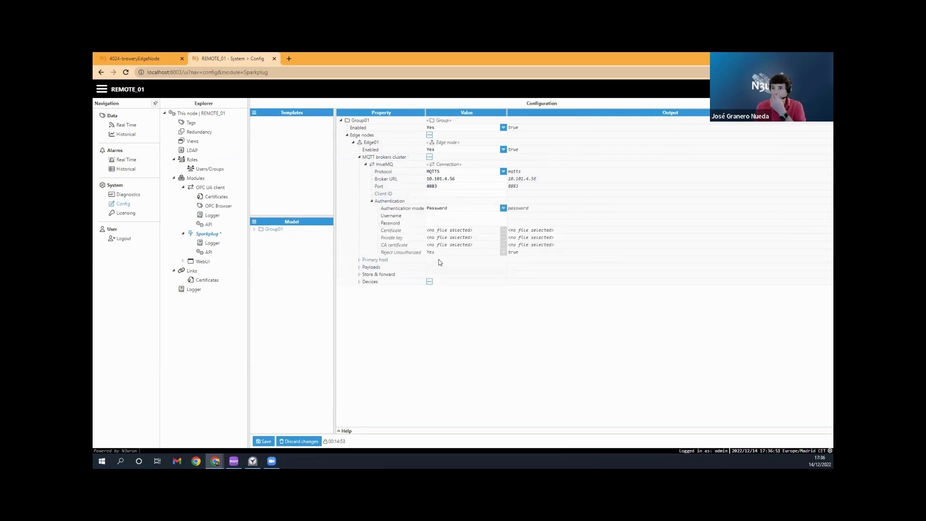
left_click(503, 208)
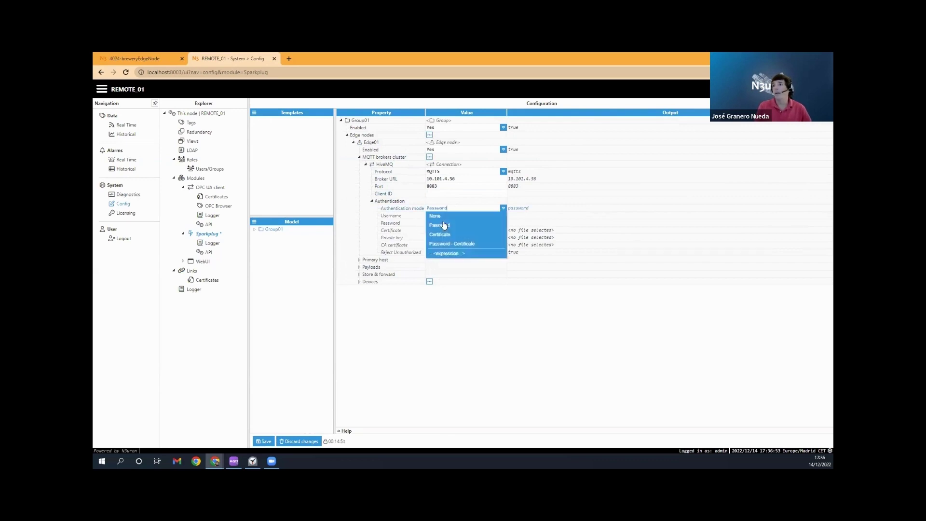
left_click(479, 227)
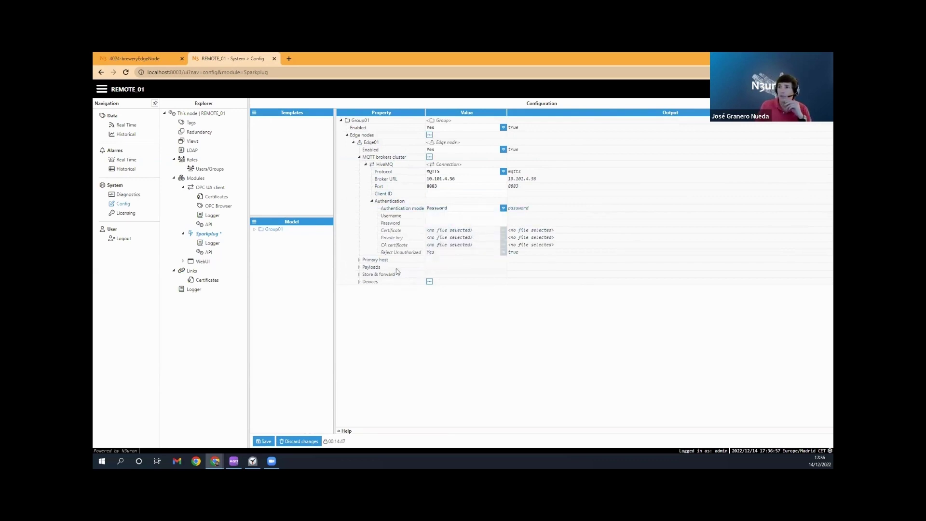
Step: Expand Edge01's Primary host and Store & forward settings, and add a device named Device091
left_click(359, 259)
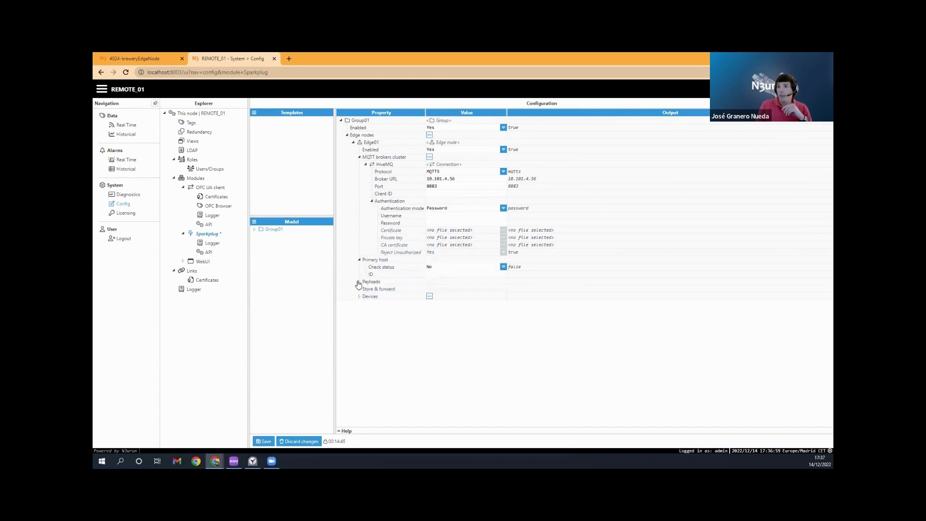
left_click(359, 290)
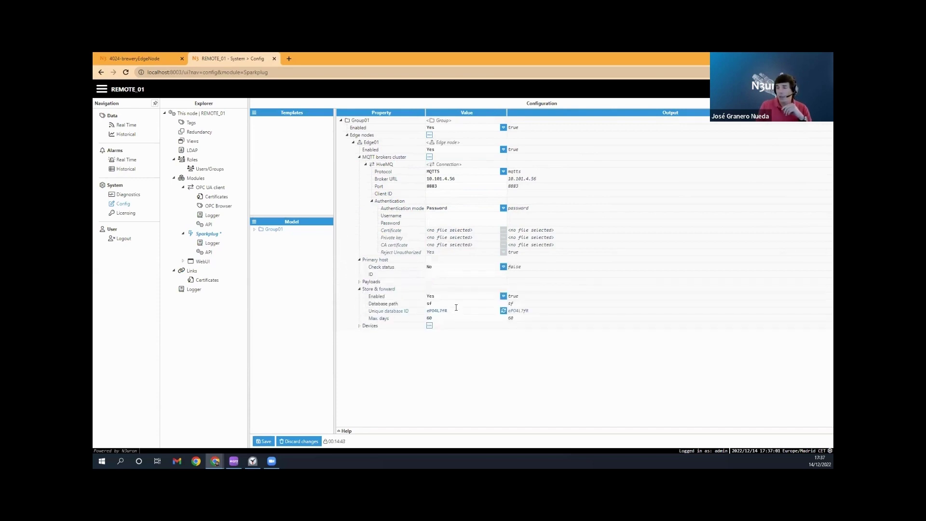
left_click(360, 326)
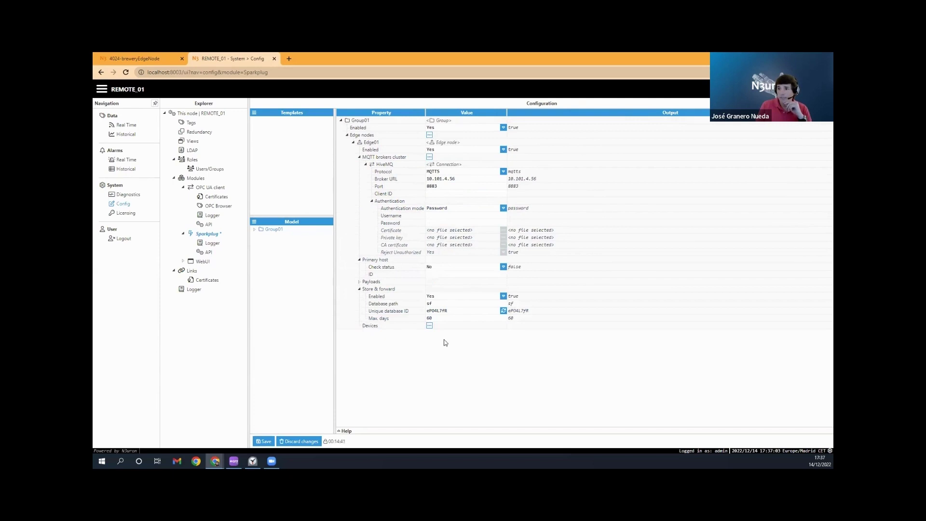
left_click(431, 326)
left_click(449, 355)
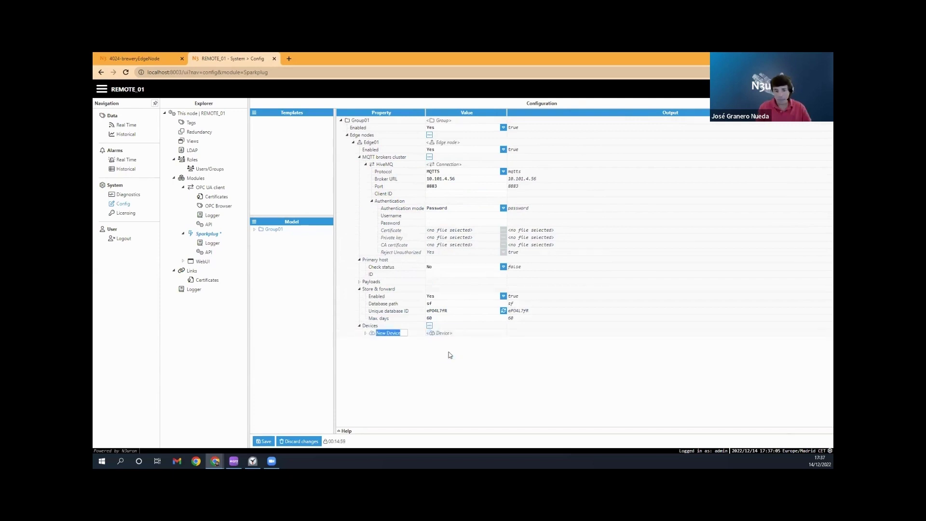
type("Device091")
key("Return")
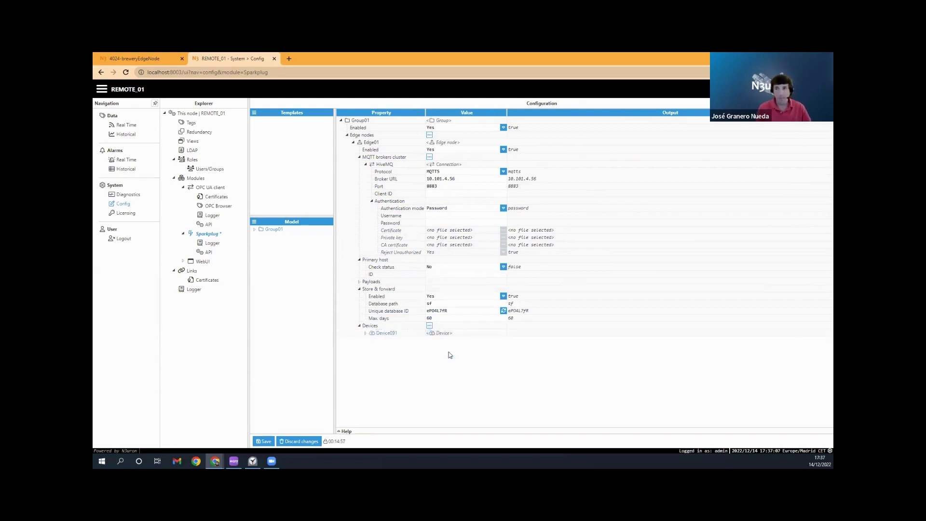
Step: Add a tag filter named All to Device091 and save the Sparkplug configuration, accepting the module restart
left_click(365, 334)
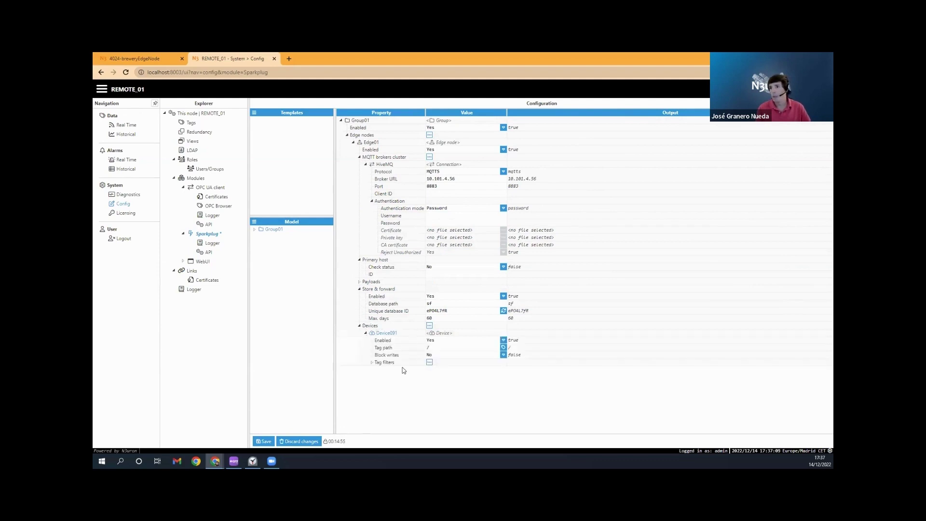
left_click(430, 362)
left_click(445, 375)
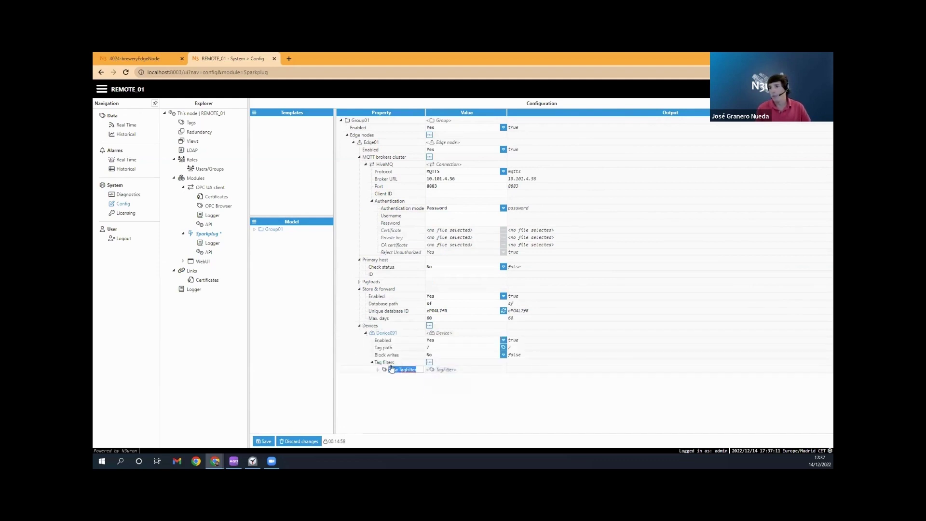
type("All")
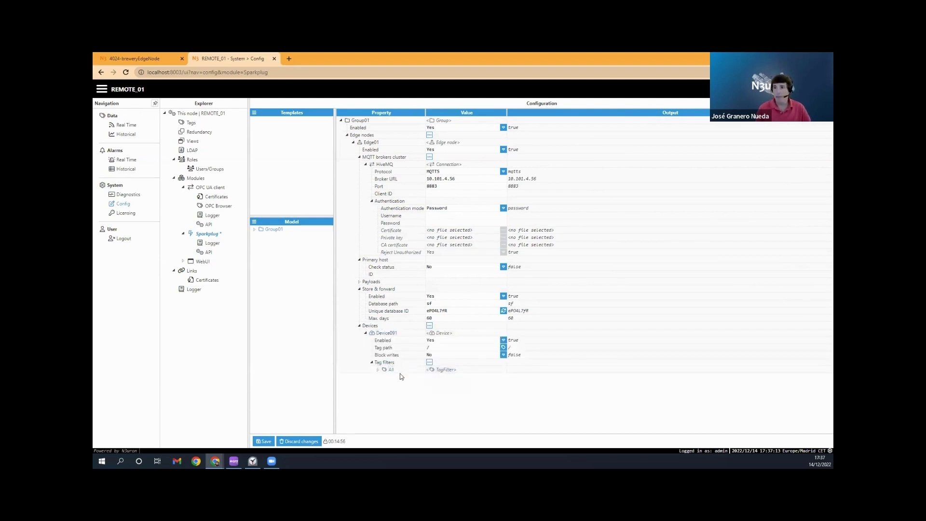
key("Return")
left_click(266, 442)
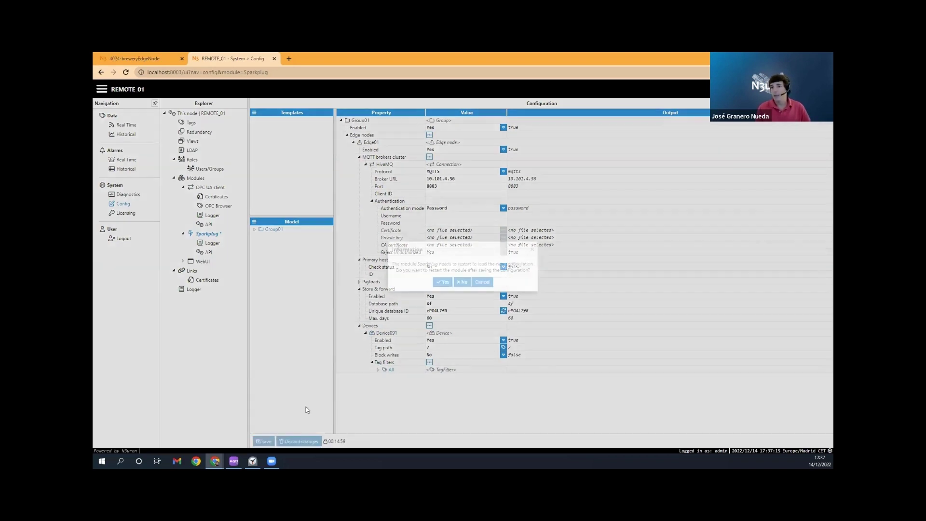
key("Return")
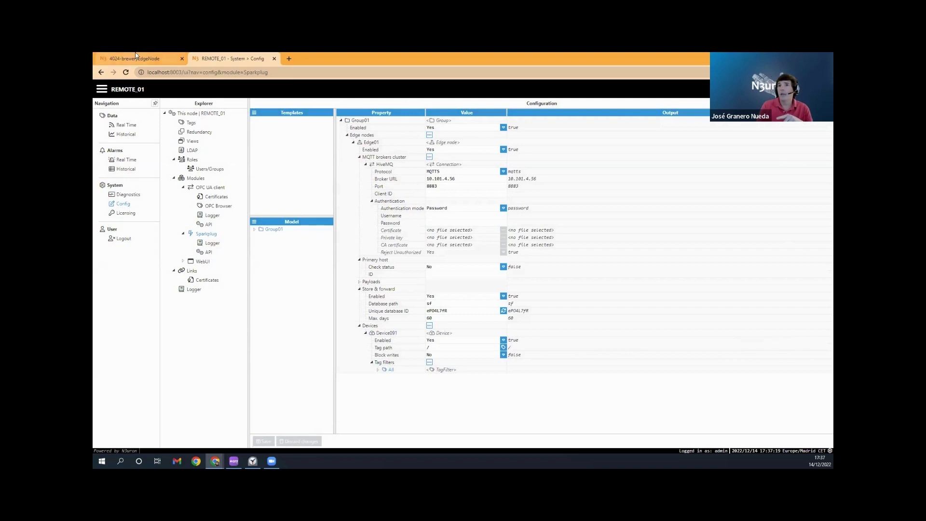
Step: Switch to the 4024-breweryEdgeNode web interface and log in as admin with the account password
left_click(153, 60)
left_click(461, 280)
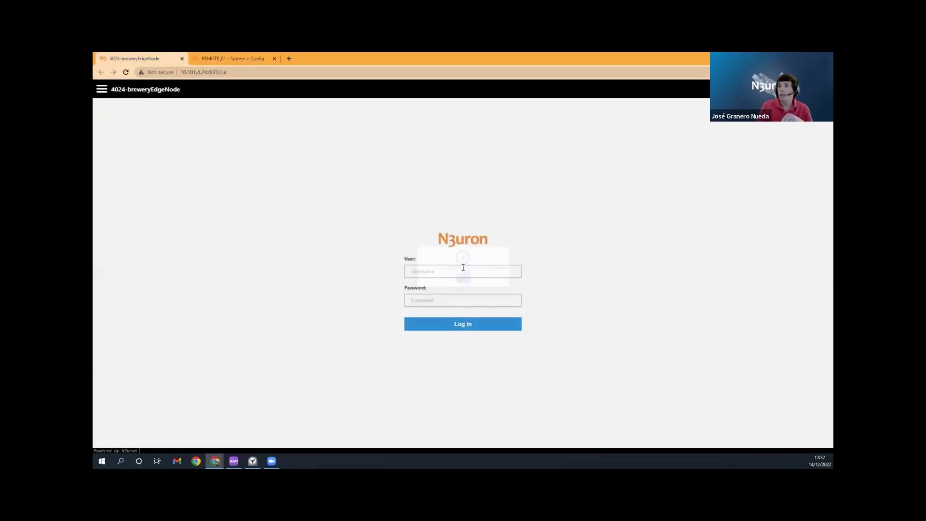
left_click(464, 271)
type("adm")
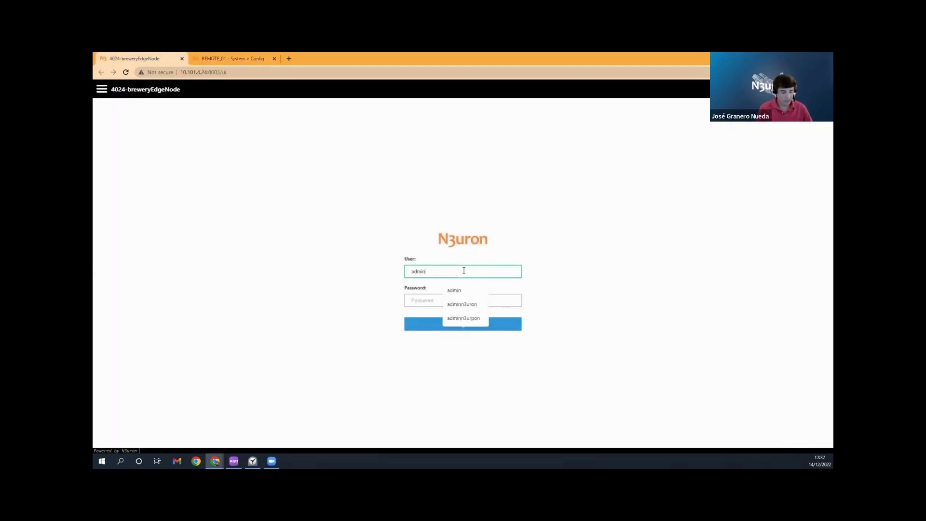
type("in")
key("Tab")
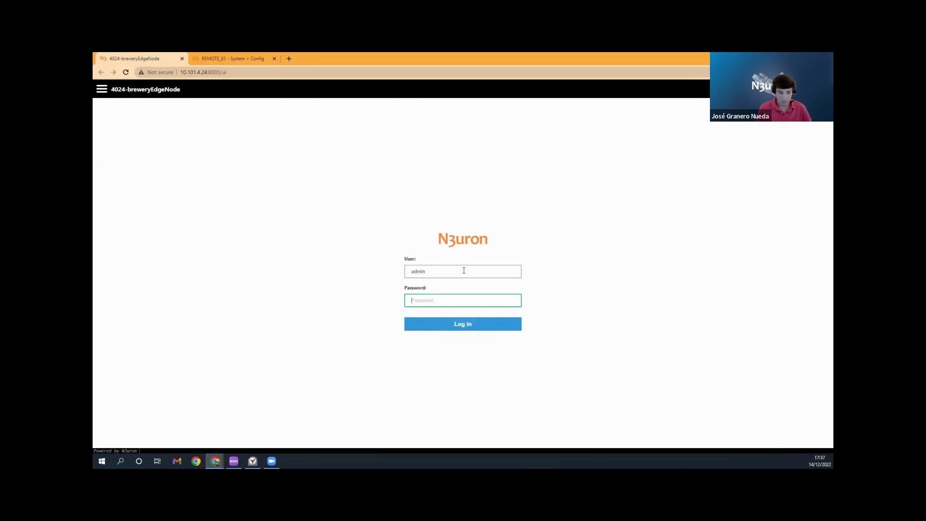
key("Return")
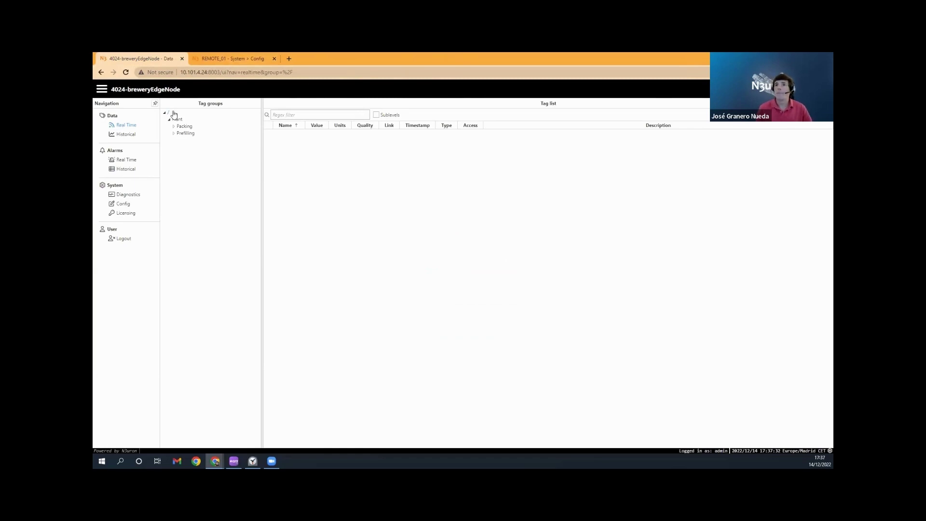
Step: Examine the brewery node's real-time tags including sublevels, its tag templates, and the Packing and Prefilling groups of its tag model
left_click(376, 116)
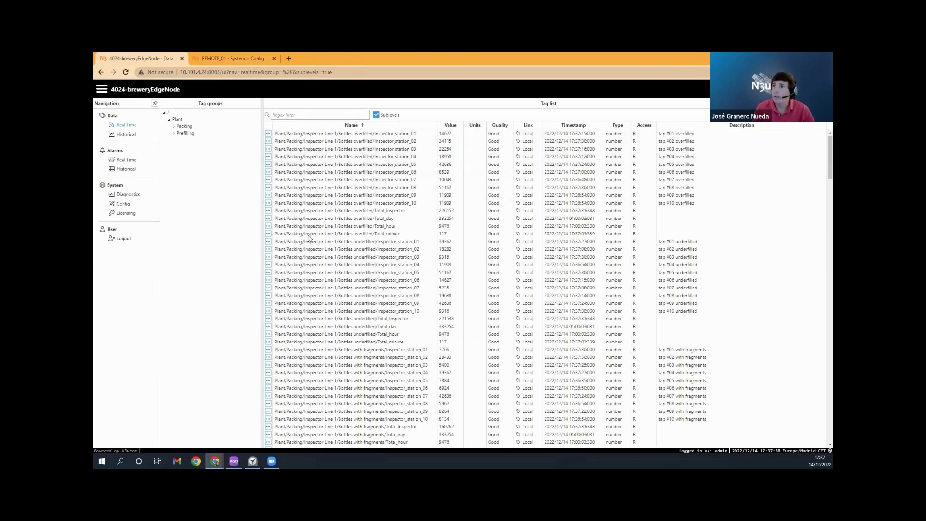
left_click(123, 203)
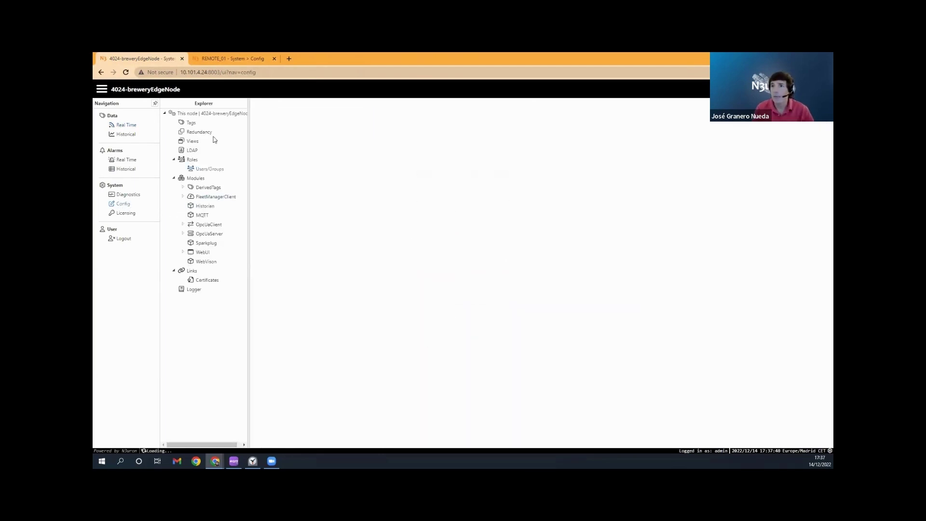
left_click(191, 123)
left_click(282, 141)
left_click(272, 163)
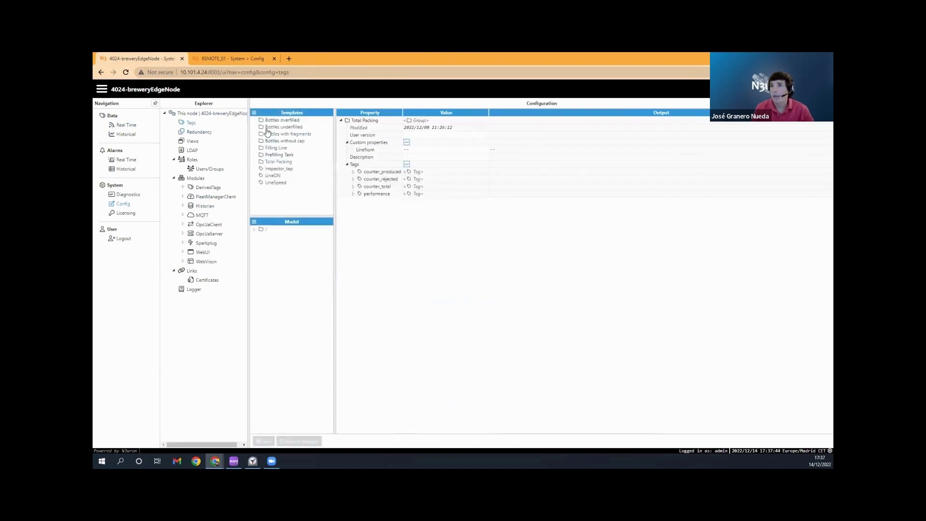
left_click(254, 230)
double_click(274, 236)
left_click(275, 251)
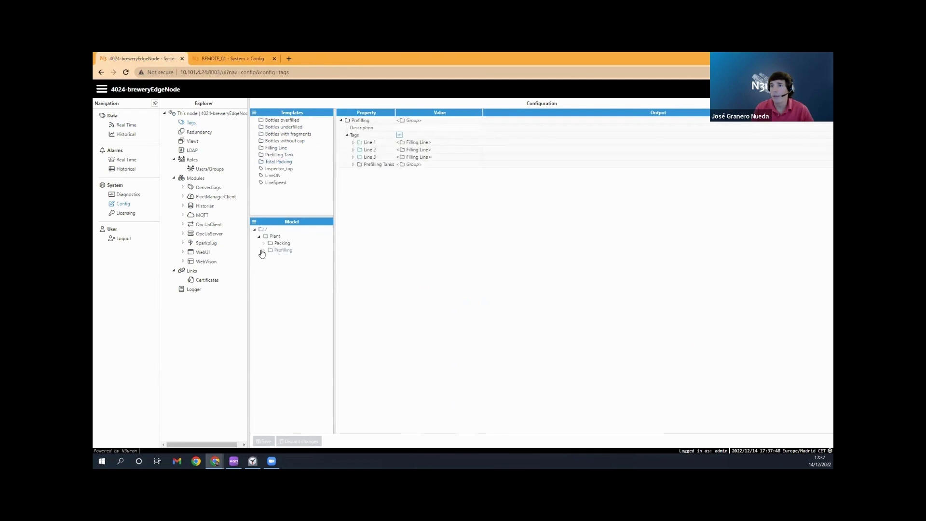
left_click(264, 251)
left_click(263, 243)
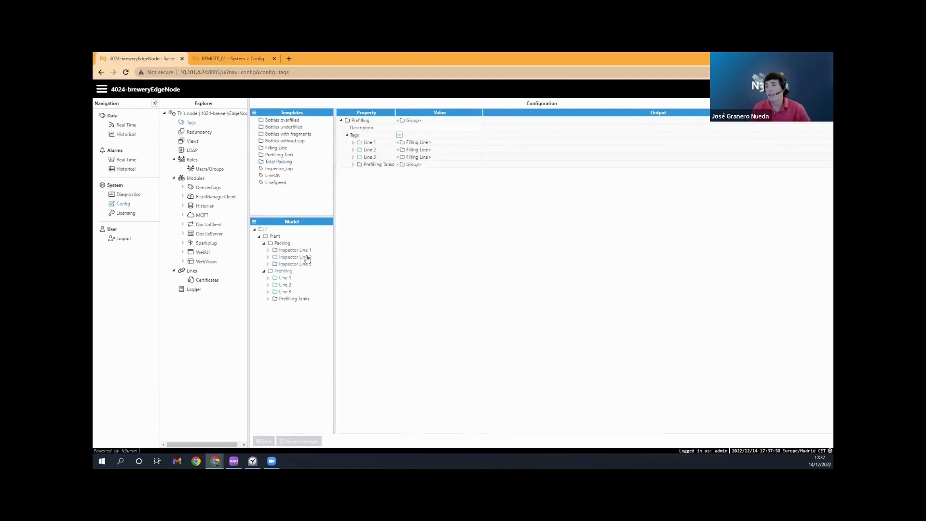
Step: Examine the brewery node's Sparkplug configuration, covering SITE01's edge node EoN01, its Device01 and the HiveMQ connection's broker and authentication settings
left_click(212, 244)
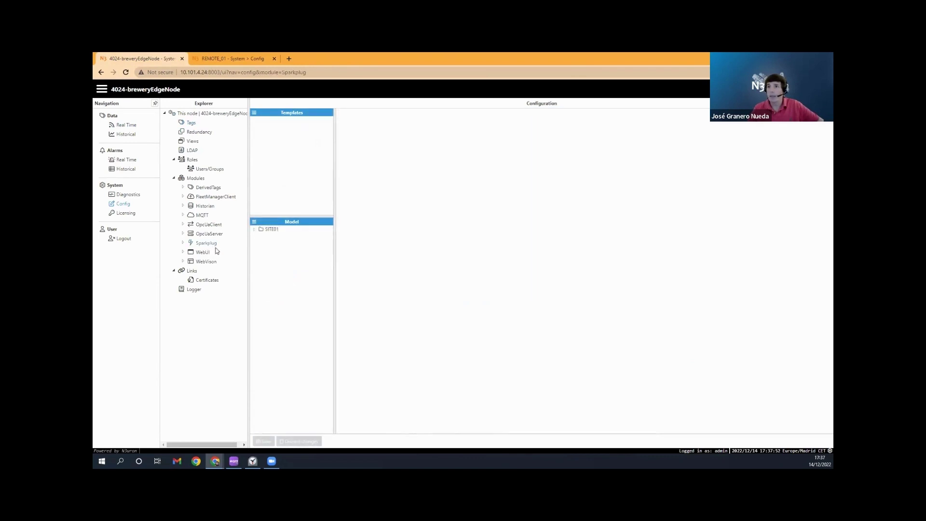
left_click(255, 230)
left_click(276, 236)
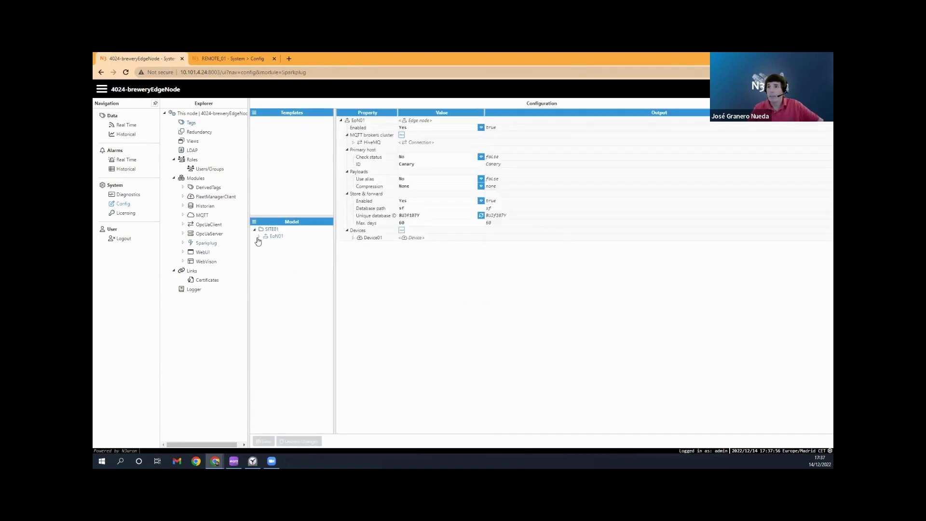
left_click(259, 236)
left_click(276, 251)
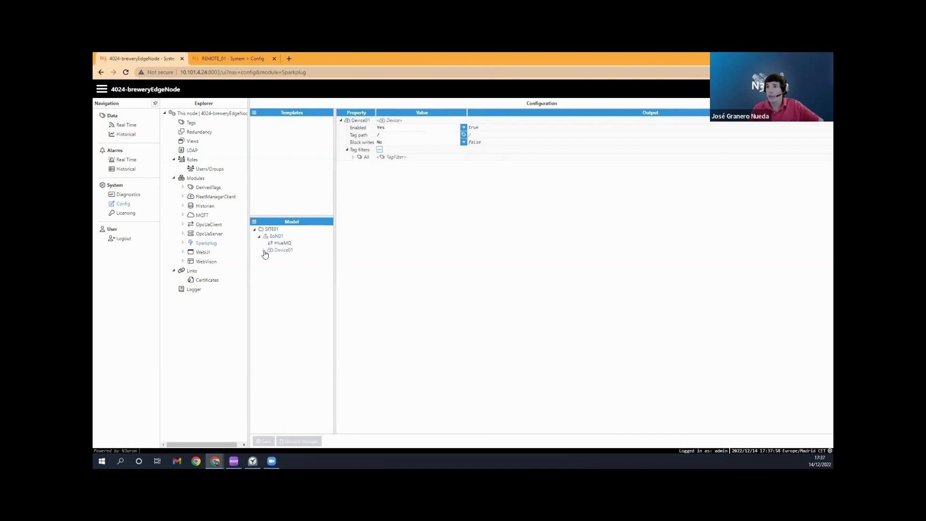
left_click(264, 250)
left_click(283, 243)
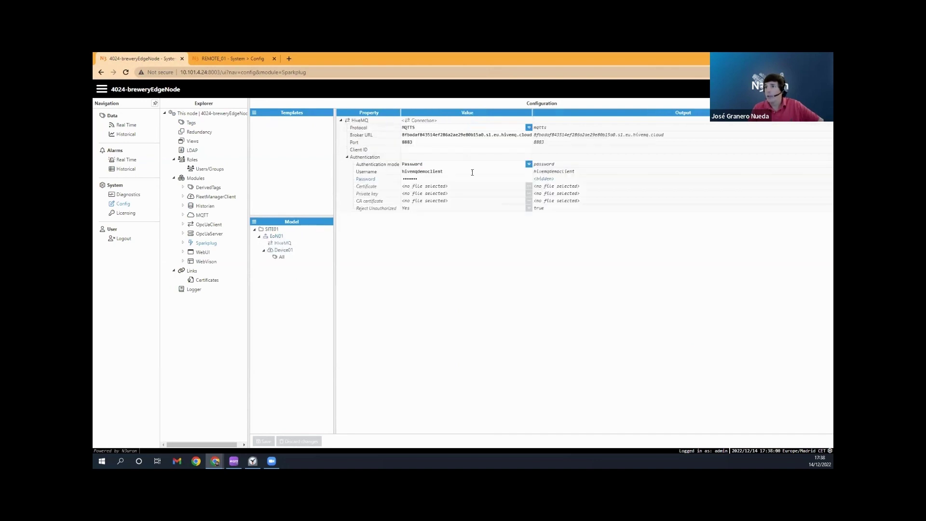
left_click(463, 173)
left_click_drag(463, 173, 413, 172)
left_click(424, 135)
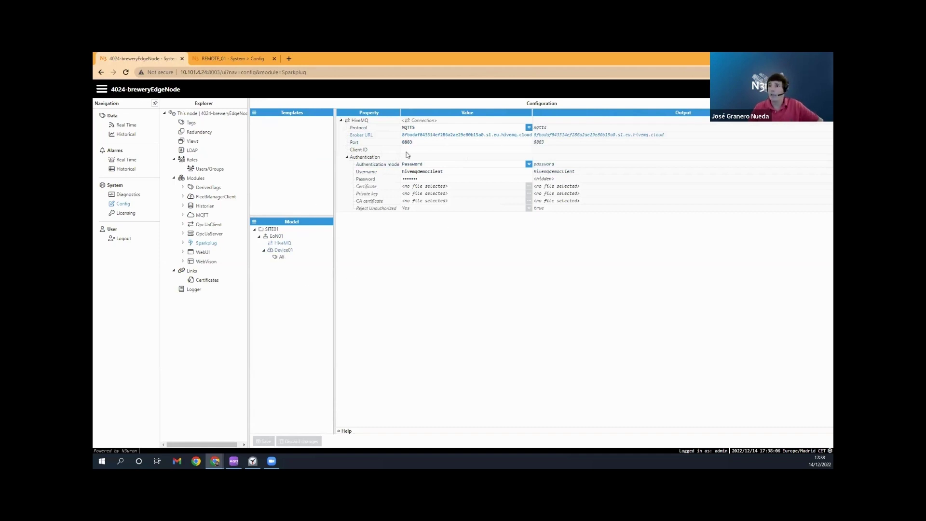
Step: Open the brewery node's real-time diagnostic logs and restrict the log subscription to the Sparkplug module instead of bootstrap
left_click(134, 194)
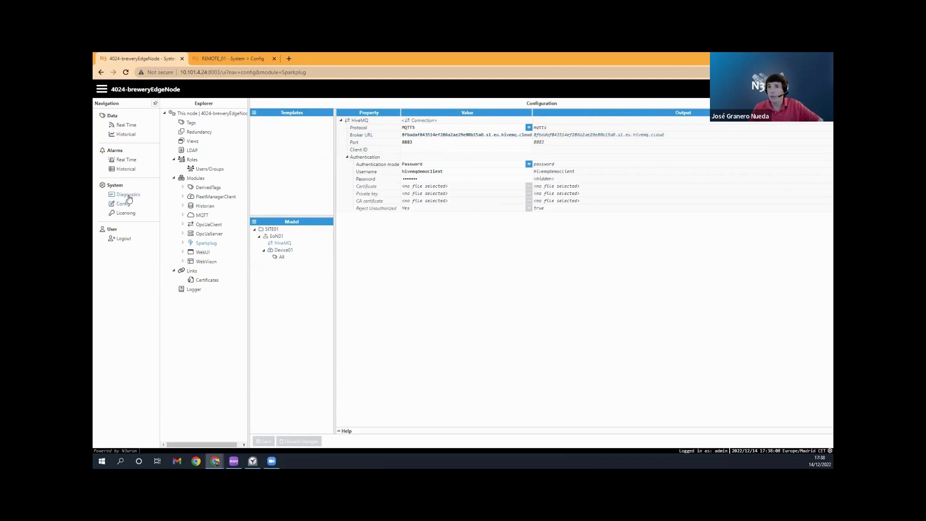
left_click(206, 143)
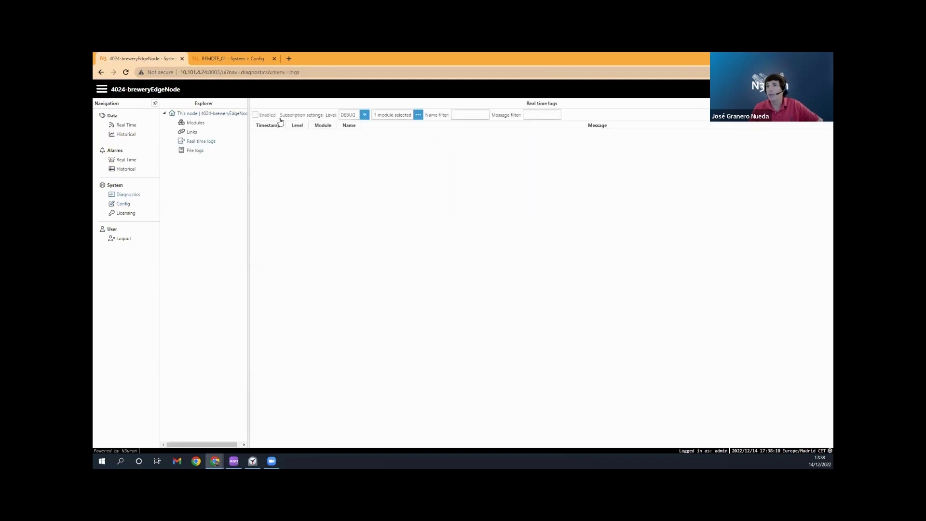
left_click(418, 116)
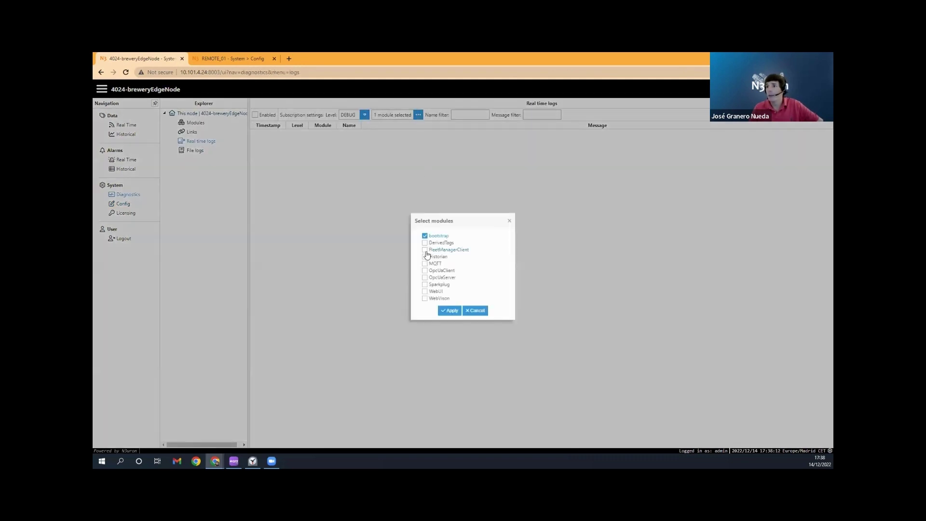
left_click(425, 236)
left_click(425, 284)
left_click(450, 310)
Step: Set the log level to TRACE and enable the real-time logs to check the Sparkplug tag updates and payloads
left_click(364, 115)
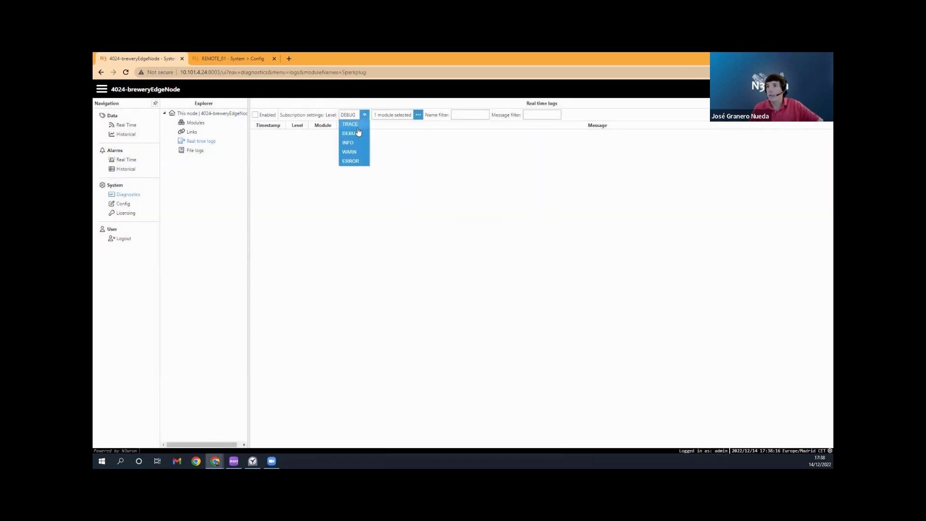
left_click(350, 124)
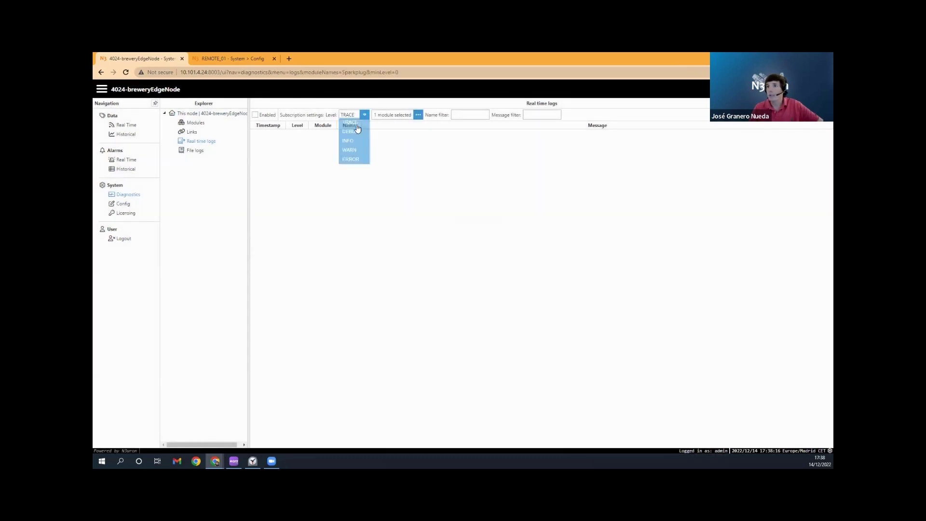
left_click(256, 115)
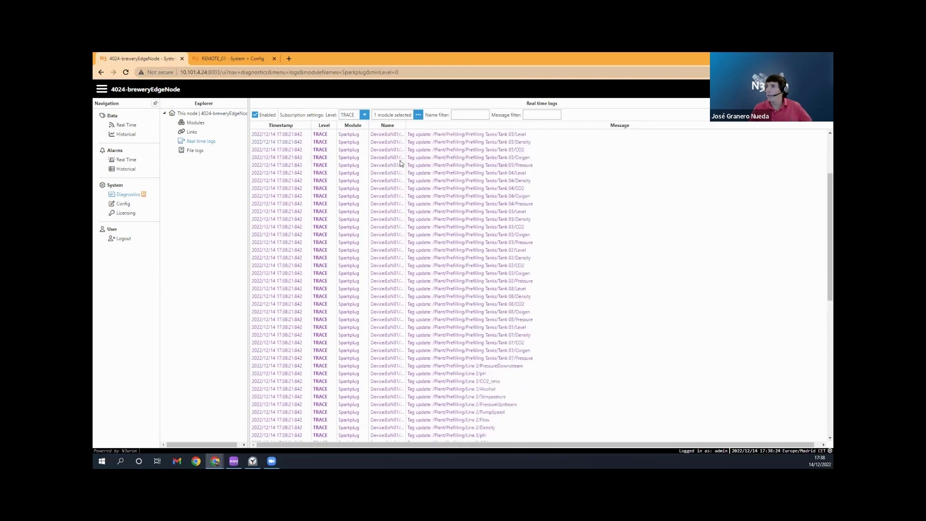
scroll(483, 202, "up", 1)
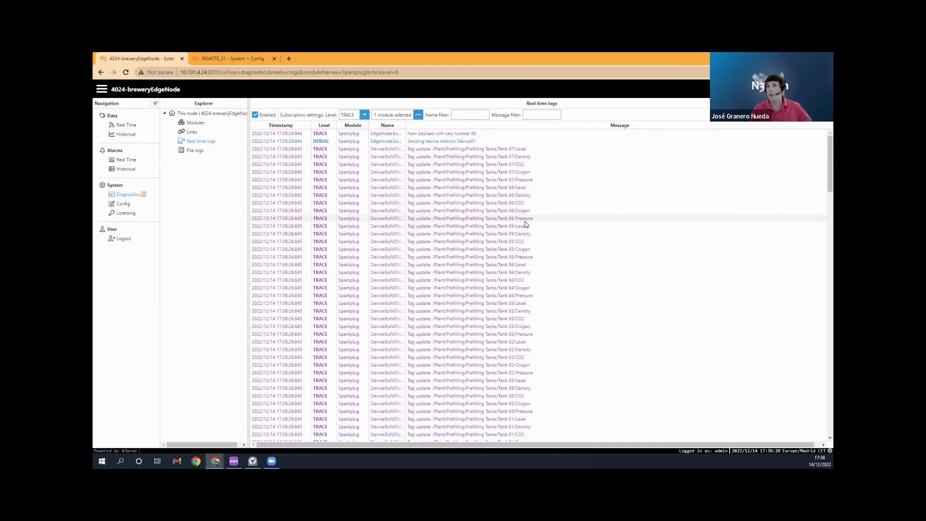
Step: Switch to MQTT.fx, connect to the broker and examine the metrics in SITE01's DDATA message for Device01 under EoN01
key("alt+Tab")
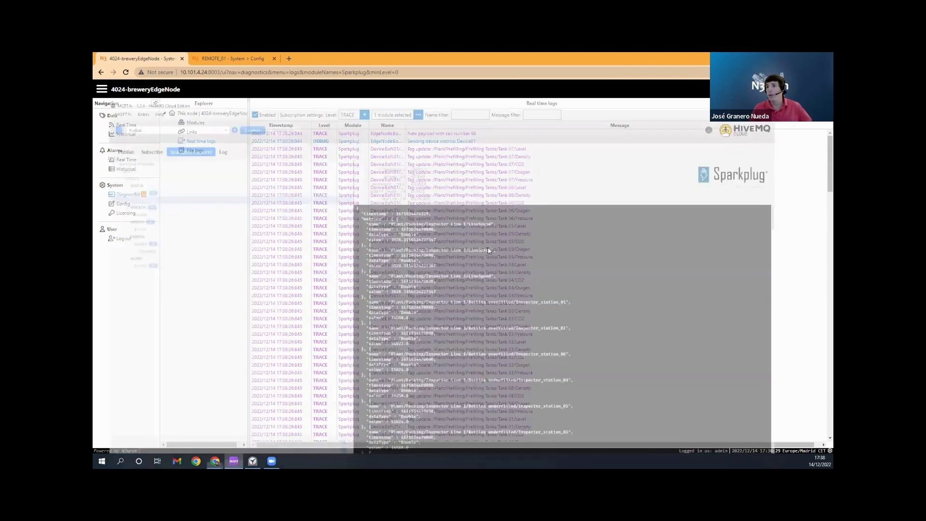
left_click(251, 84)
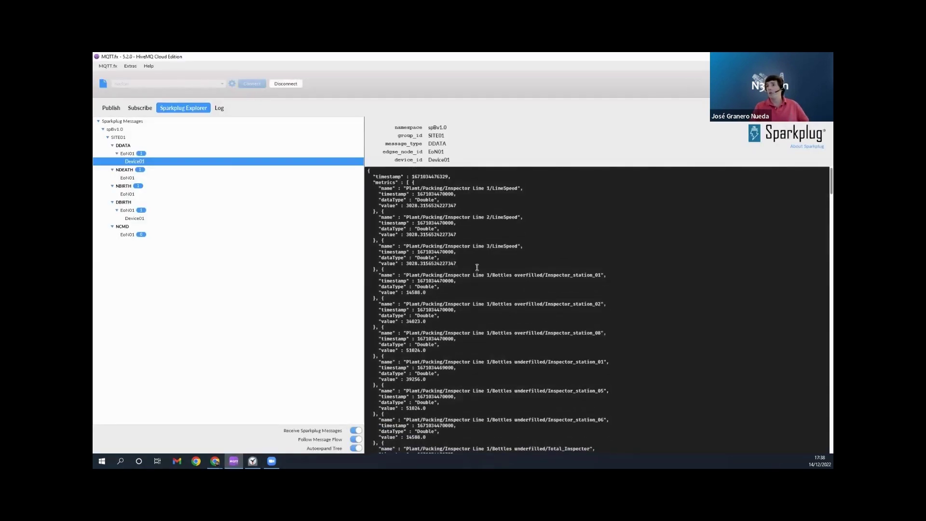
scroll(477, 267, "down", 5)
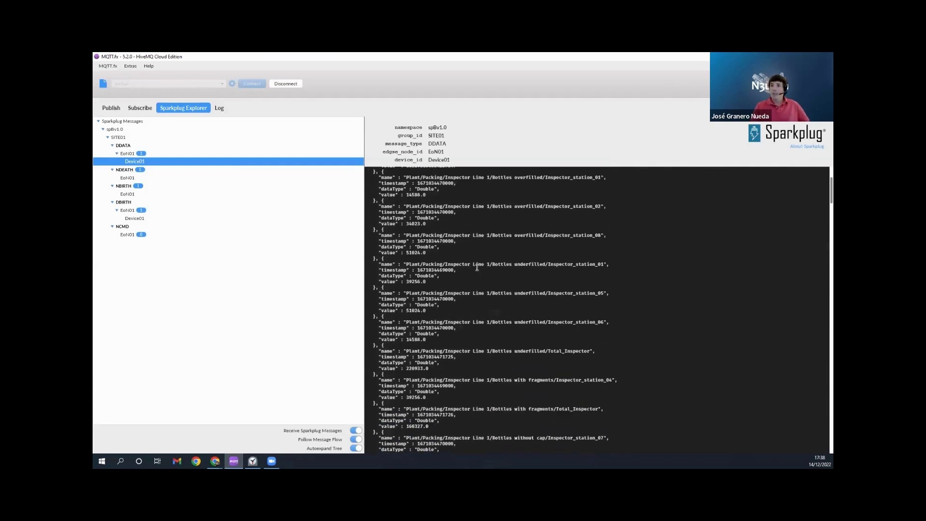
scroll(478, 267, "down", 5)
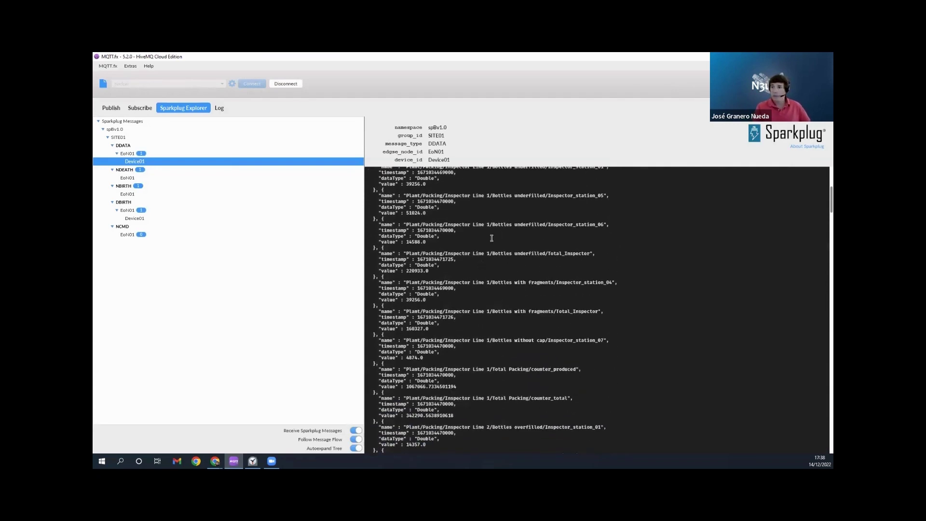